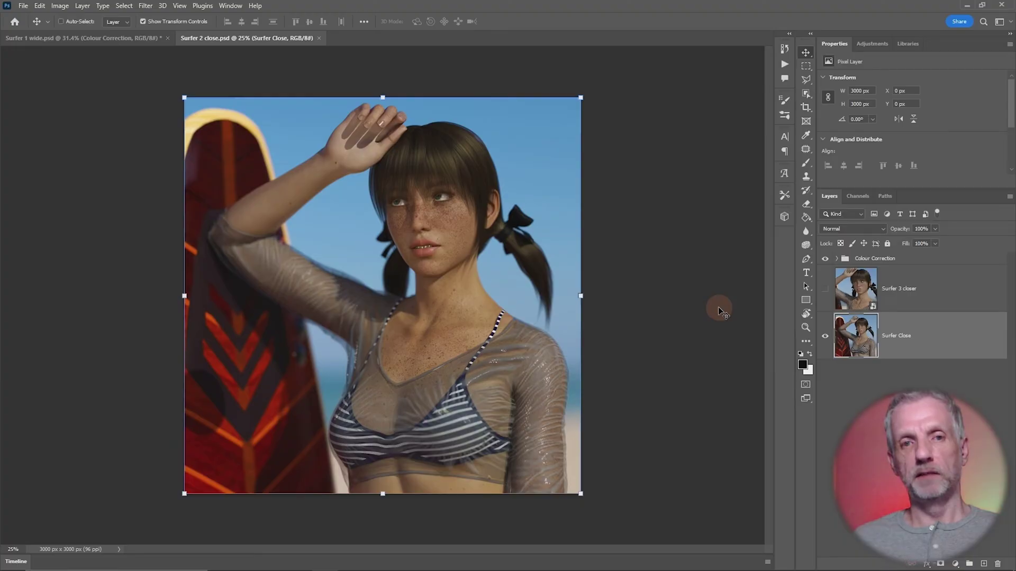
Open Hippo.png from the New Project Renders folder and fit it to the window
{"action": "left_click", "coordinate": [23, 6]}
{"action": "left_click", "coordinate": [32, 31]}
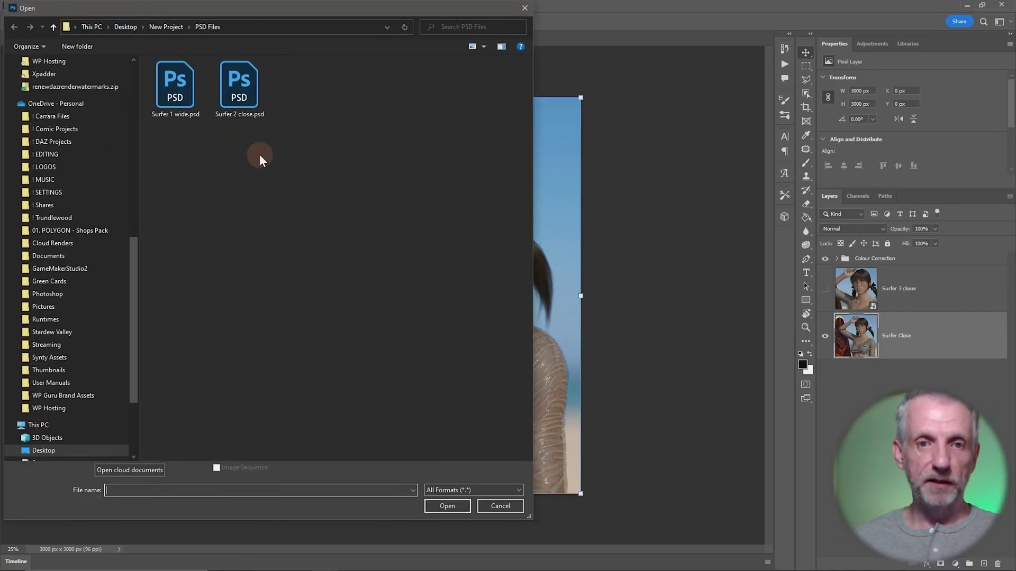
{"action": "left_click", "coordinate": [165, 27]}
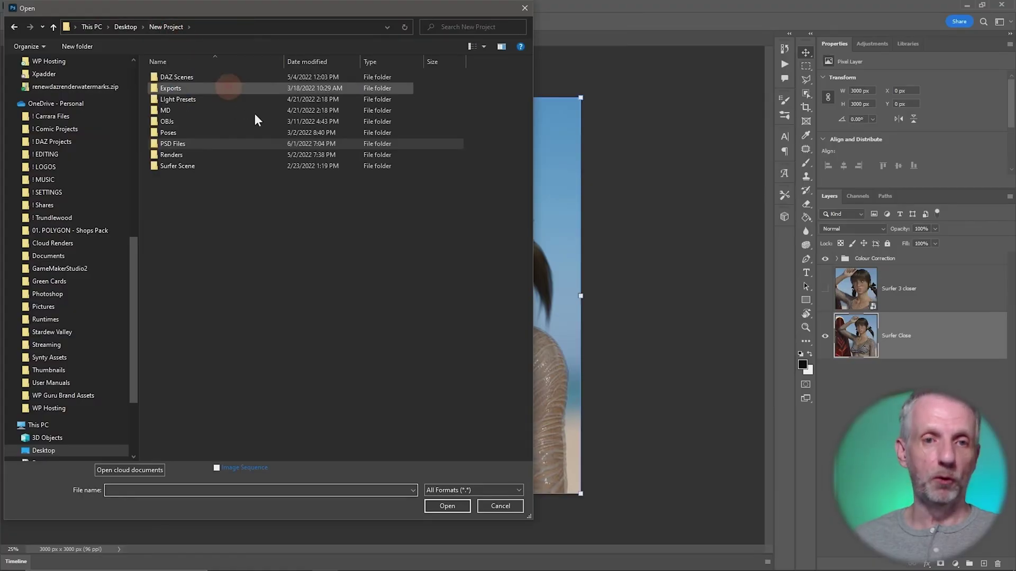
{"action": "left_click", "coordinate": [224, 134]}
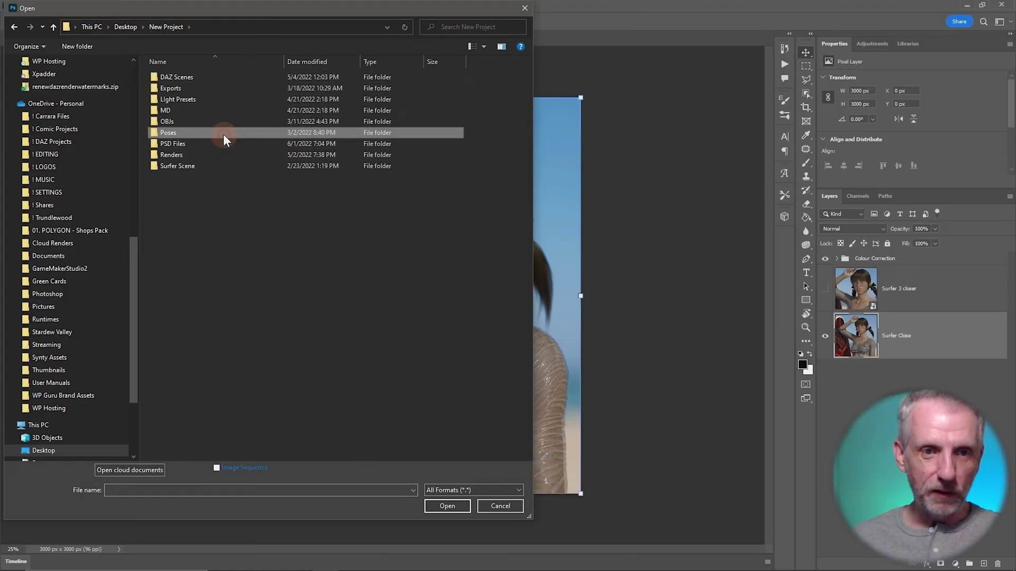
{"action": "double_click", "coordinate": [216, 155]}
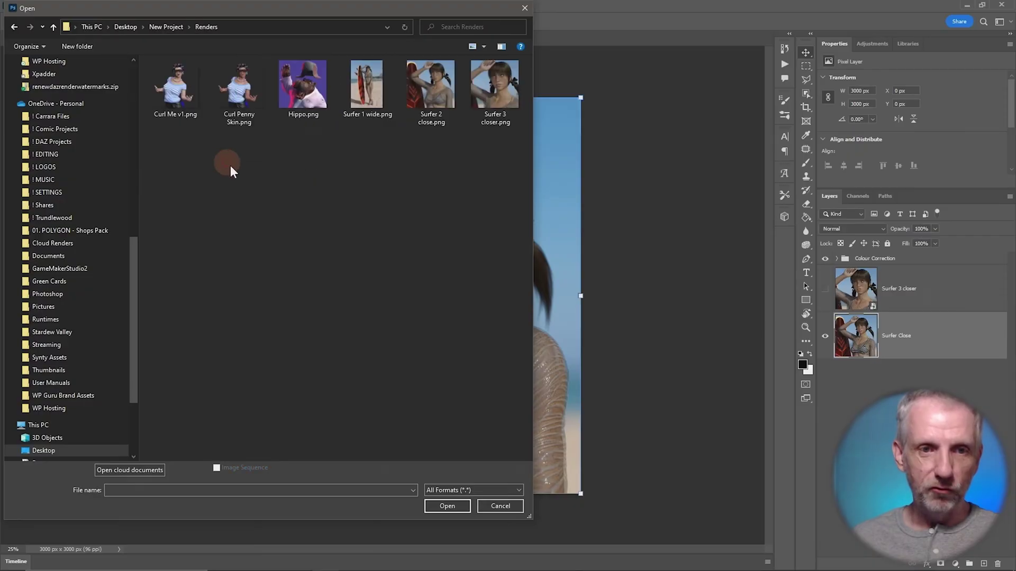
{"action": "double_click", "coordinate": [302, 85]}
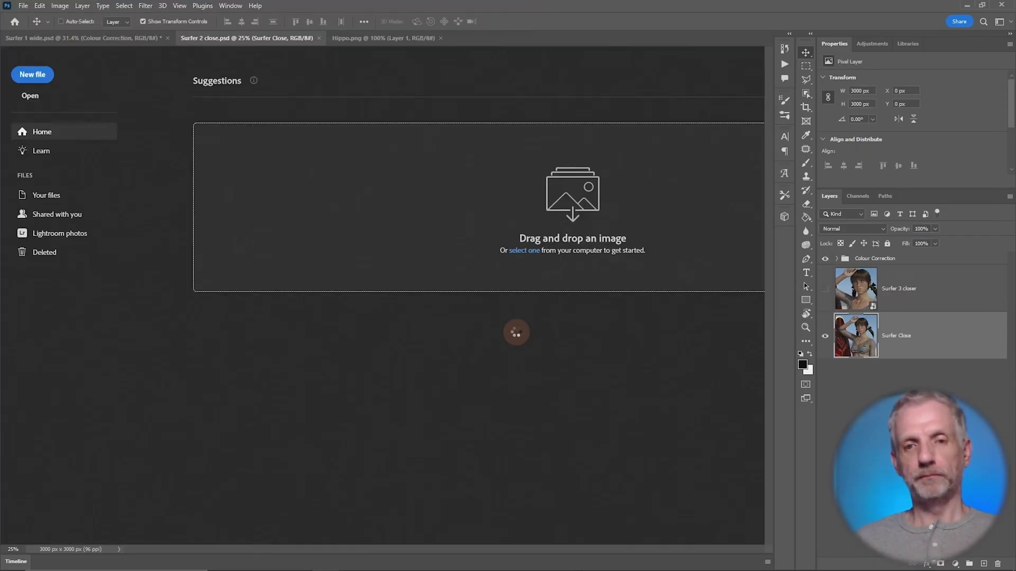
{"action": "key", "text": "ctrl+0"}
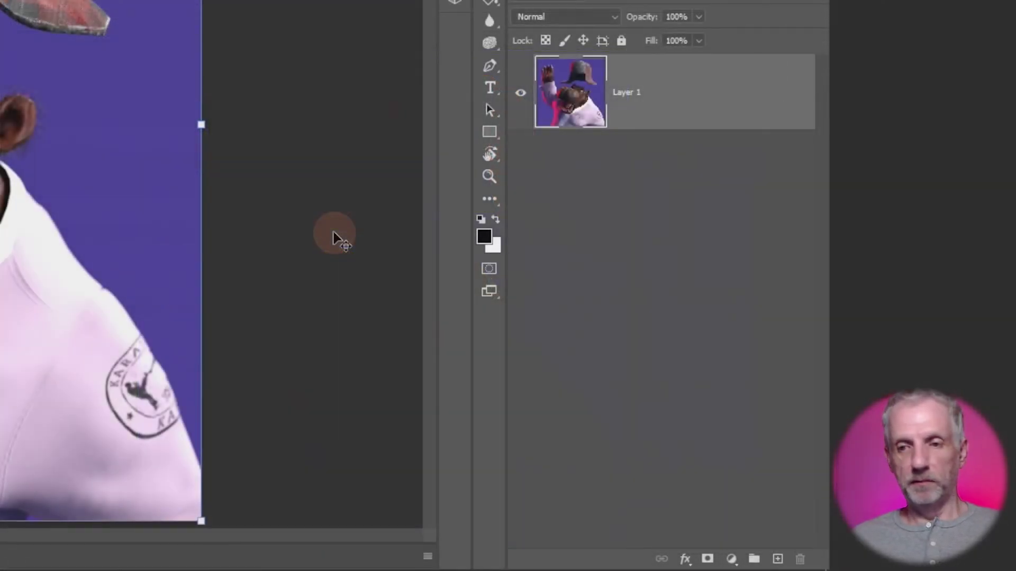
Add an empty Layer 2 above Layer 1 and switch to the Elliptical Marquee Tool
{"action": "left_click", "coordinate": [776, 560]}
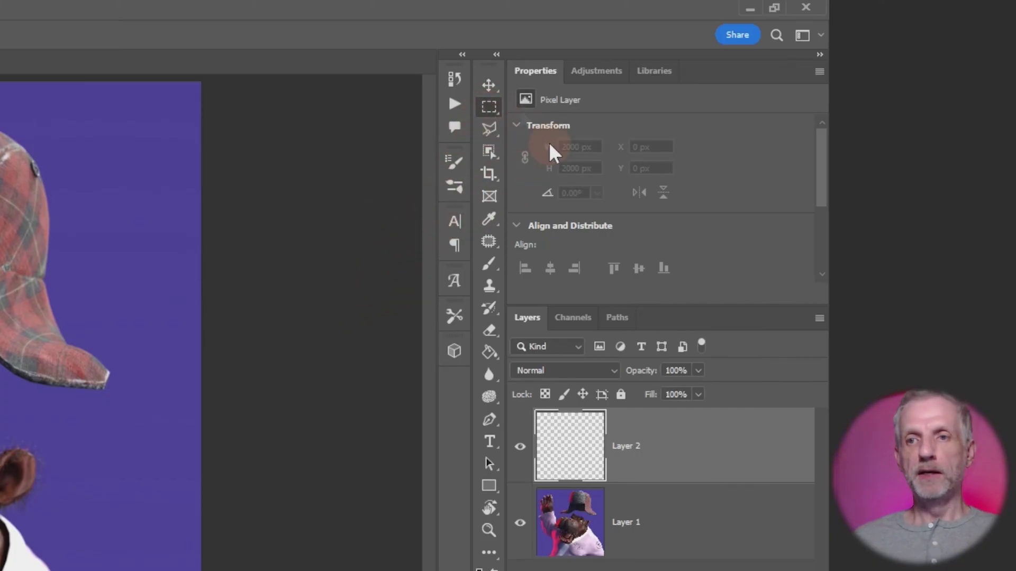
{"action": "right_click", "coordinate": [494, 114]}
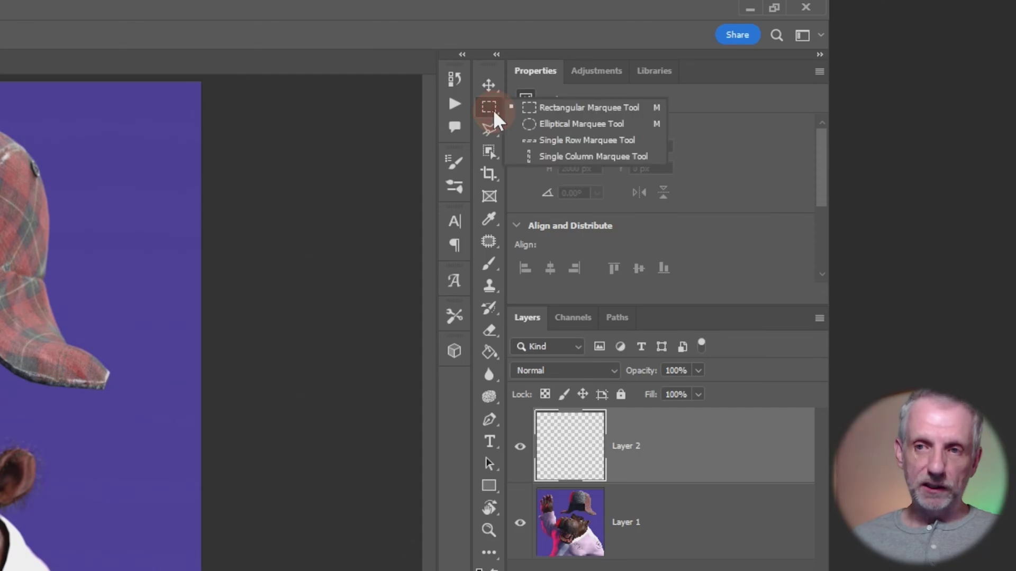
{"action": "left_click", "coordinate": [605, 112]}
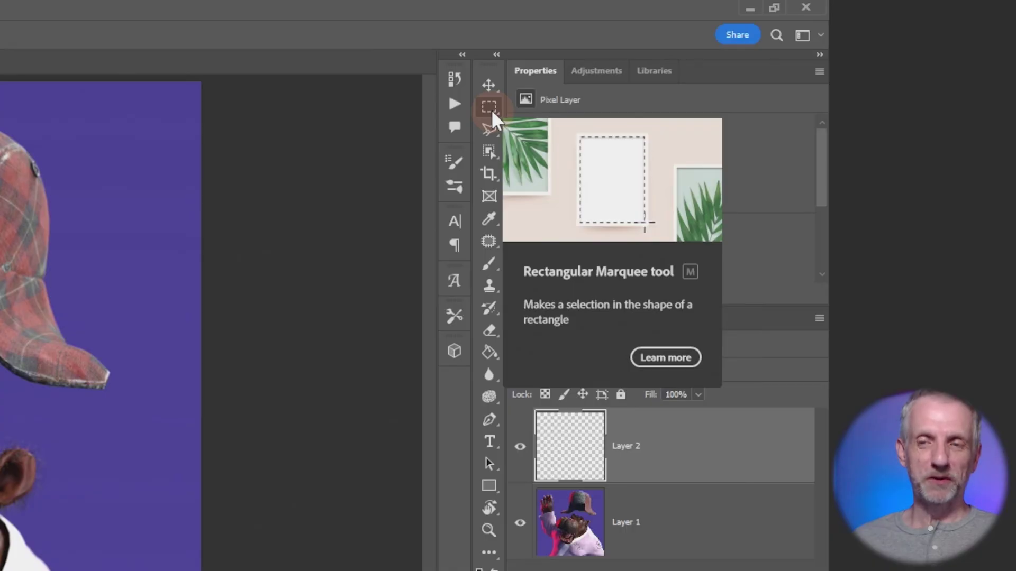
{"action": "right_click", "coordinate": [491, 109]}
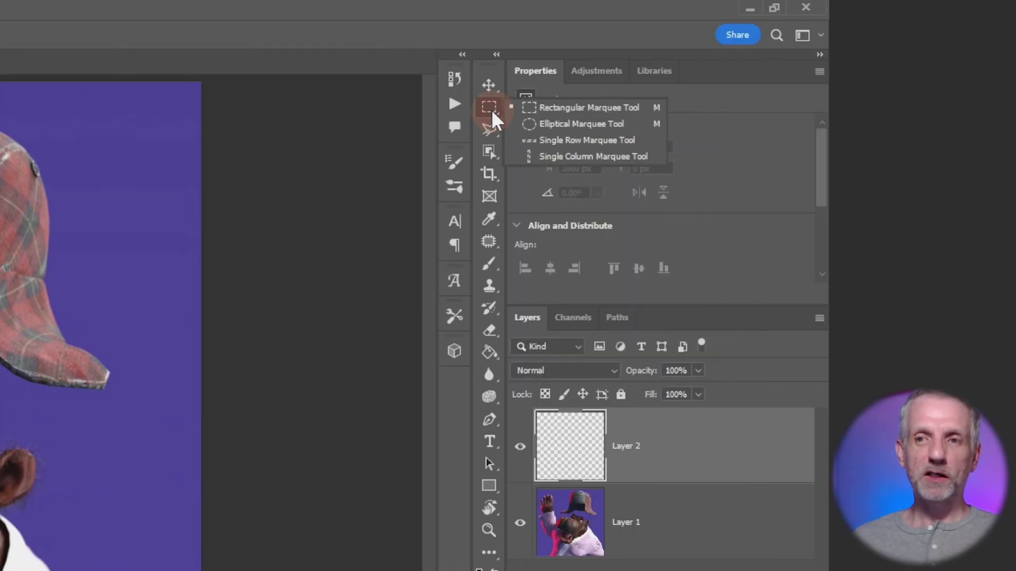
{"action": "left_click", "coordinate": [573, 130]}
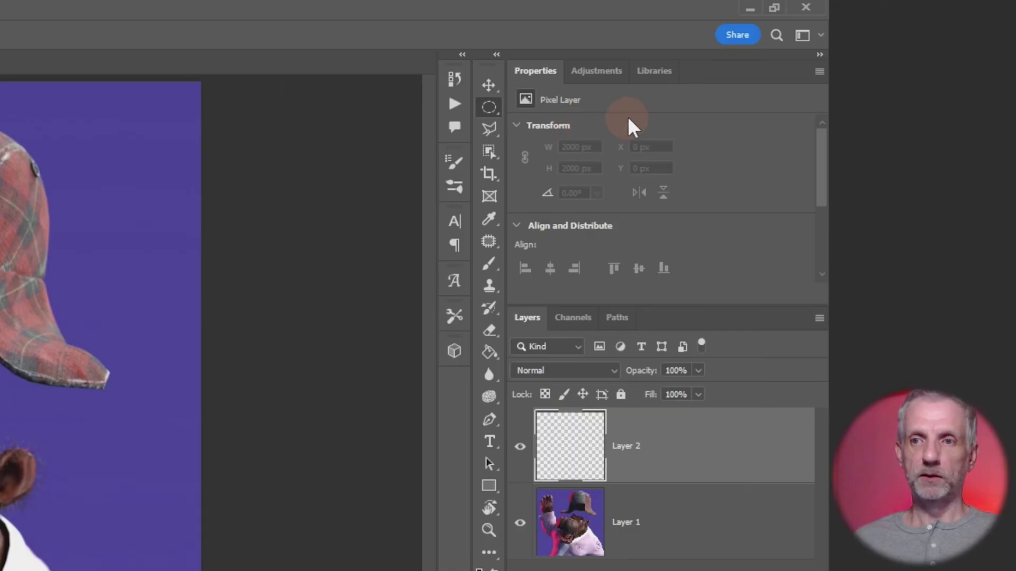
{"action": "left_click", "coordinate": [303, 309]}
Draw and position a circular marquee enclosing the hippo's head and floating hat
{"action": "left_click", "coordinate": [371, 158]}
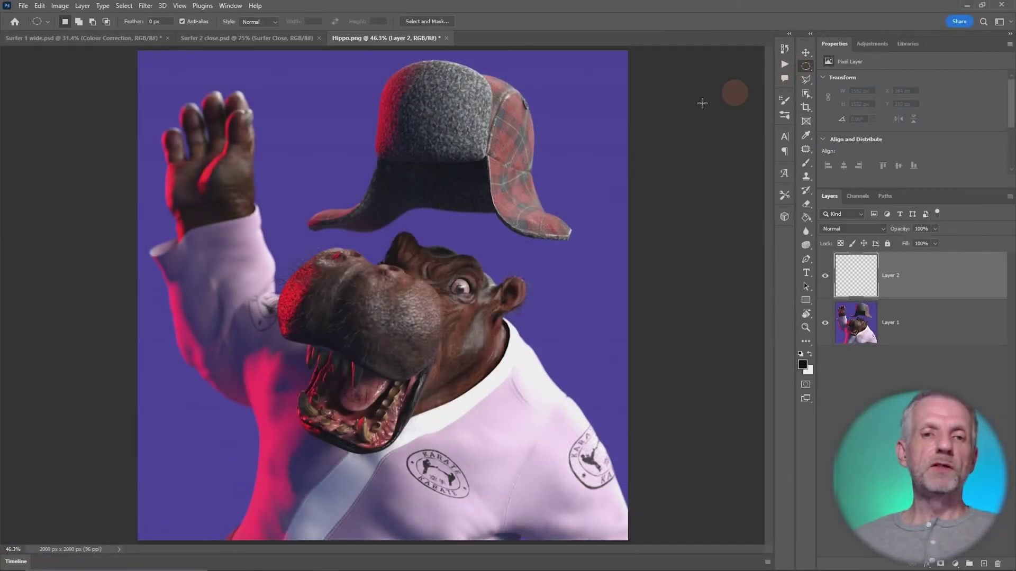
{"action": "left_click", "coordinate": [0, 348]}
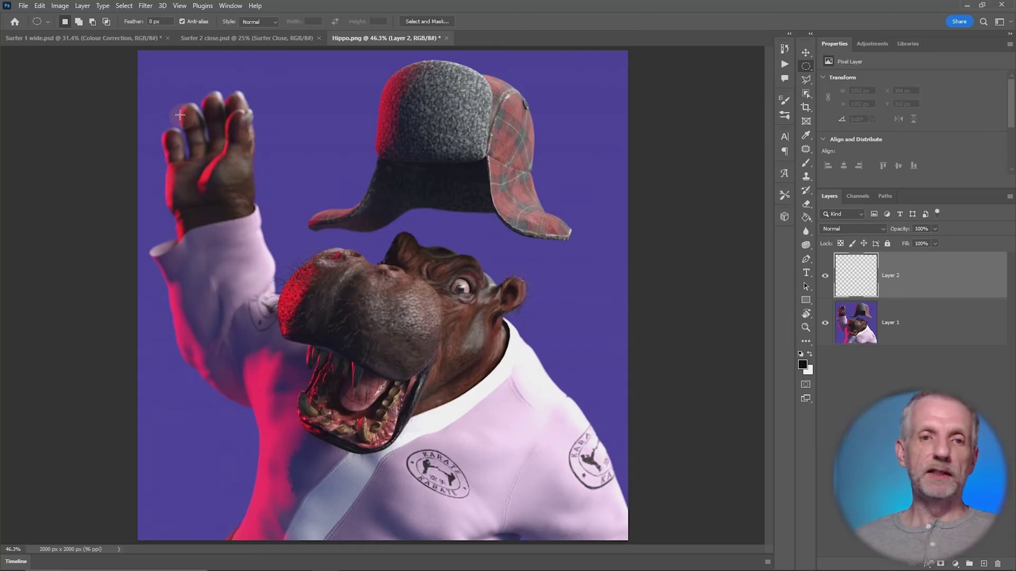
{"action": "left_click_drag", "start_coordinate": [162, 103], "coordinate": [737, 376]}
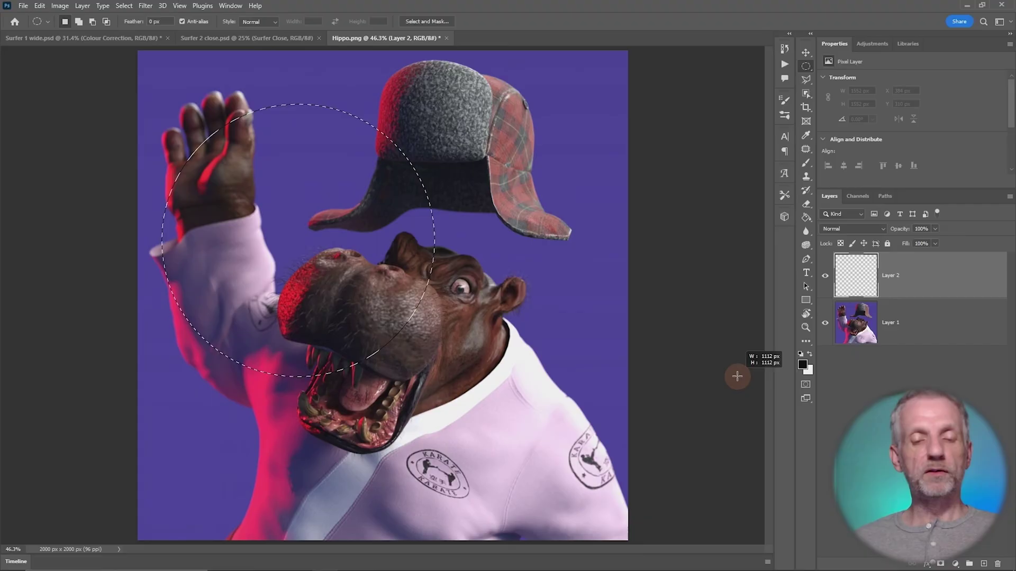
{"action": "left_click_drag", "start_coordinate": [737, 377], "coordinate": [752, 499]}
{"action": "left_click_drag", "start_coordinate": [589, 499], "coordinate": [599, 513]}
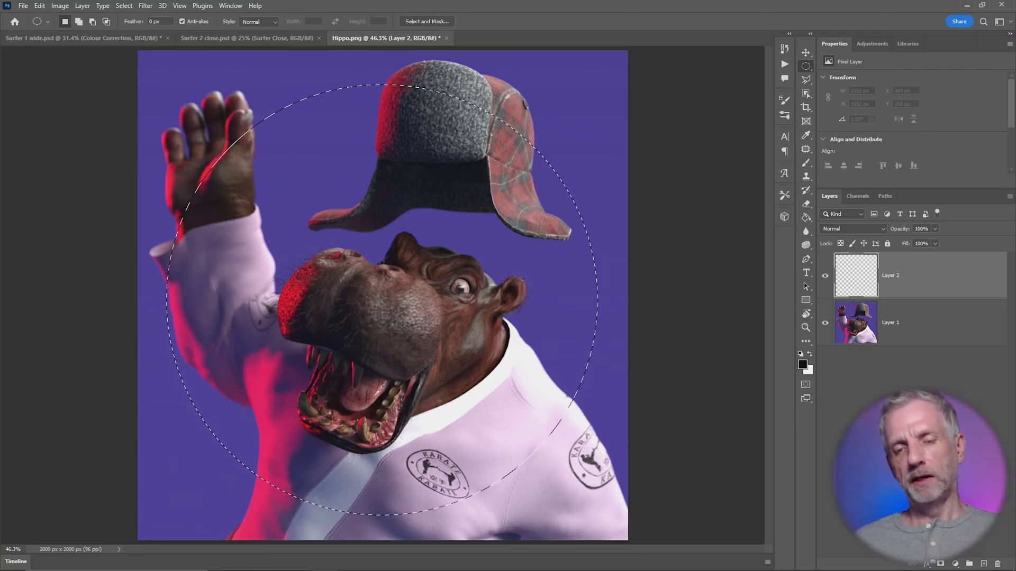
{"action": "key", "text": "ctrl+d"}
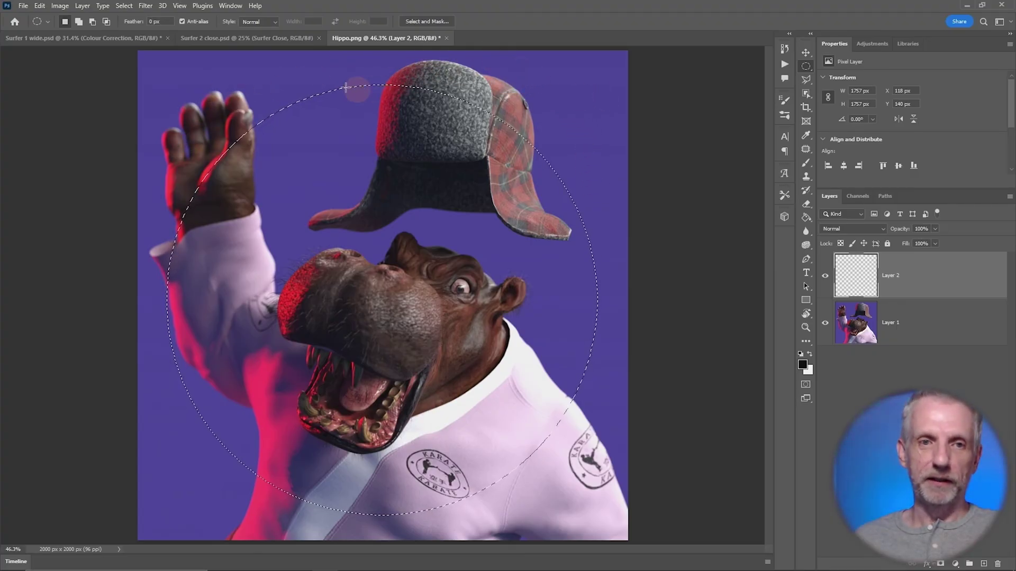
Apply Select > Inverse so the area outside the hippo circle is selected
{"action": "left_click", "coordinate": [127, 5]}
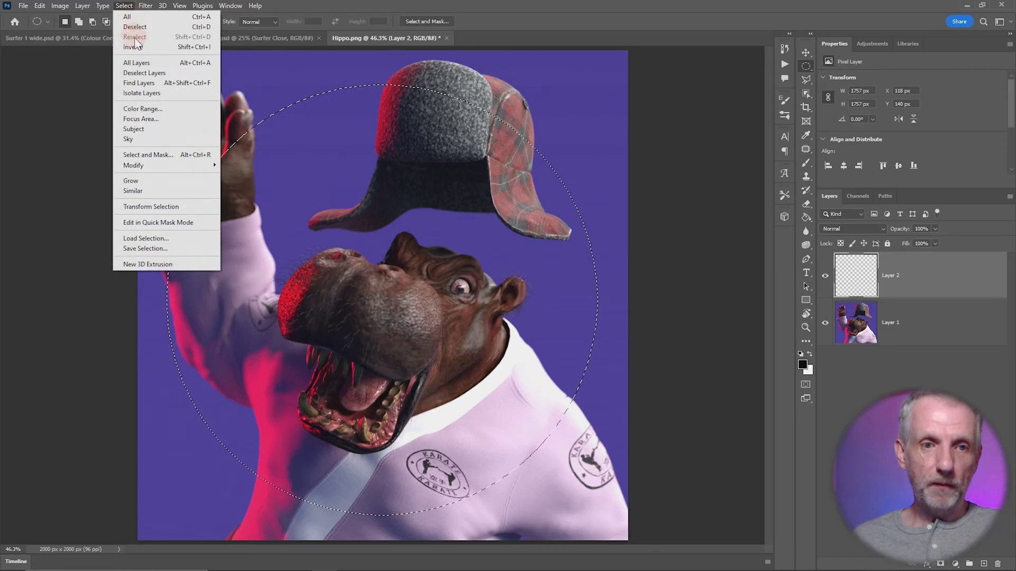
{"action": "left_click", "coordinate": [161, 47]}
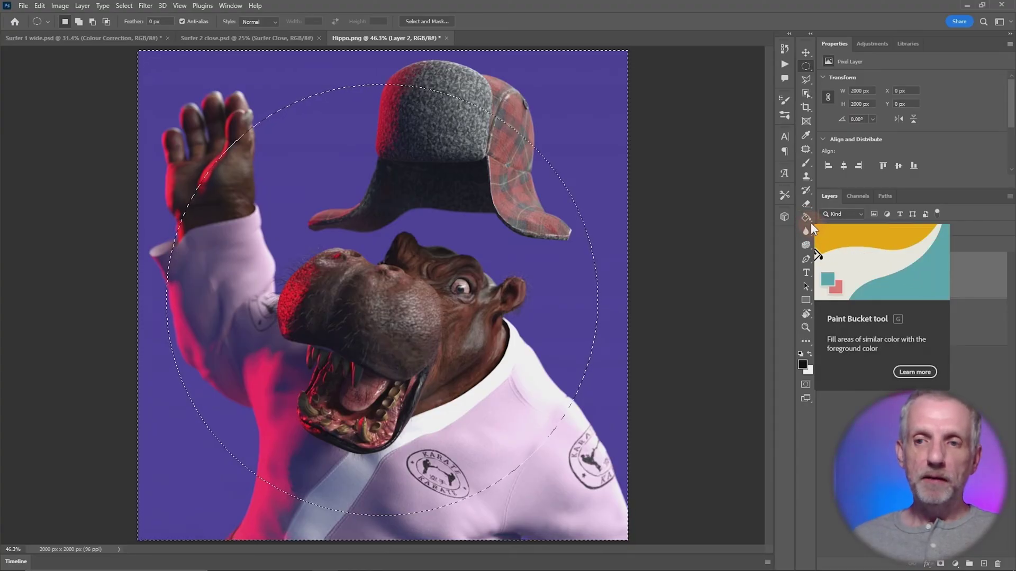
With the Paint Bucket, test dark fills outside the circle on Layer 2, then remove them
{"action": "left_click", "coordinate": [807, 219]}
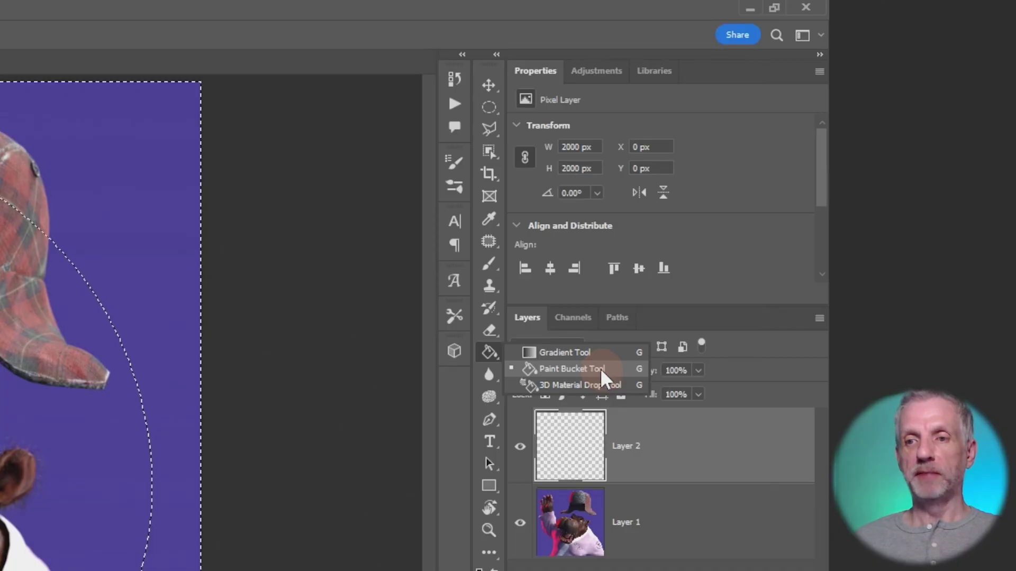
{"action": "left_click", "coordinate": [600, 368]}
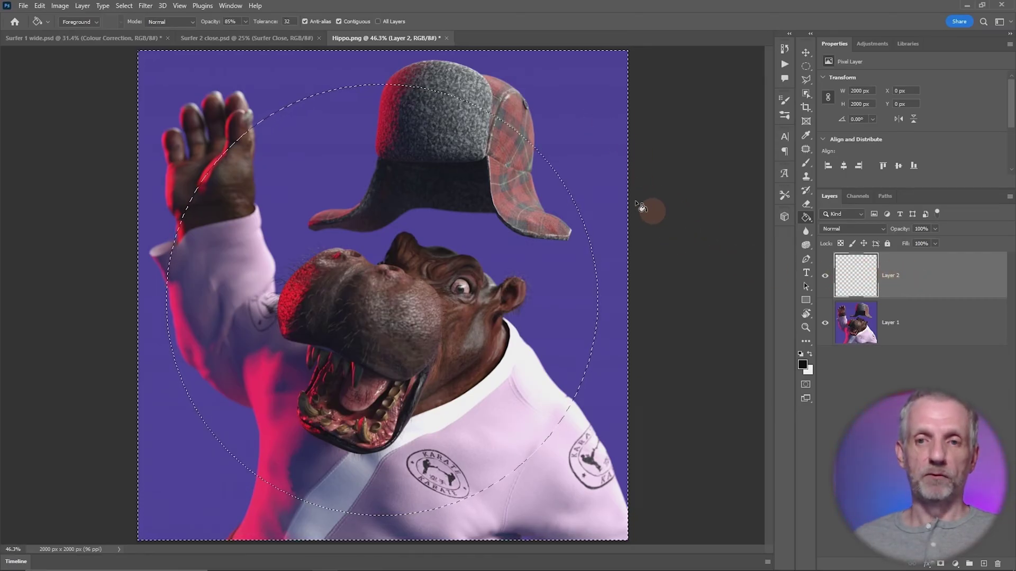
{"action": "left_click", "coordinate": [591, 127]}
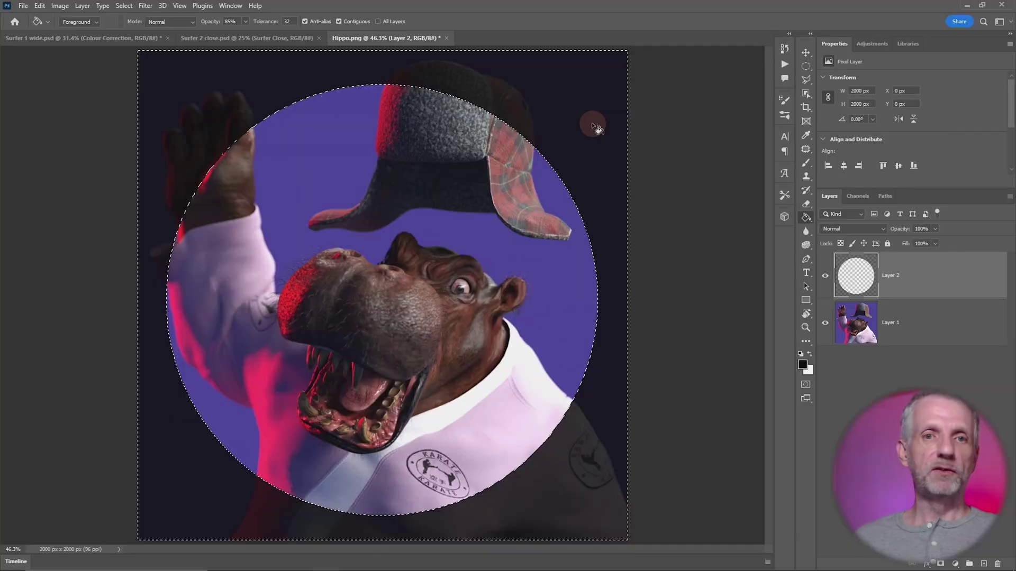
{"action": "left_click", "coordinate": [592, 123]}
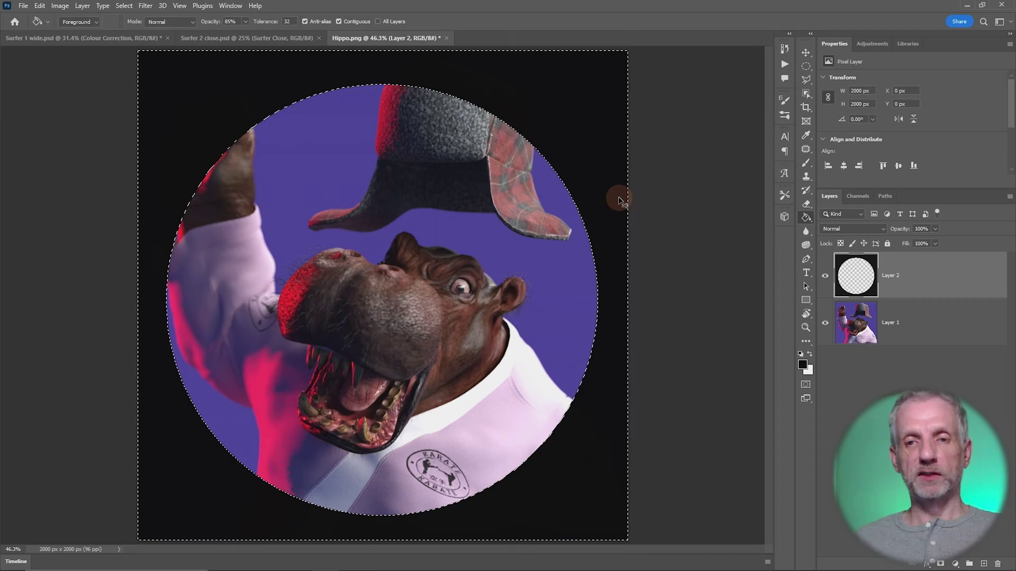
{"action": "left_click", "coordinate": [639, 240]}
{"action": "key", "text": "Delete"}
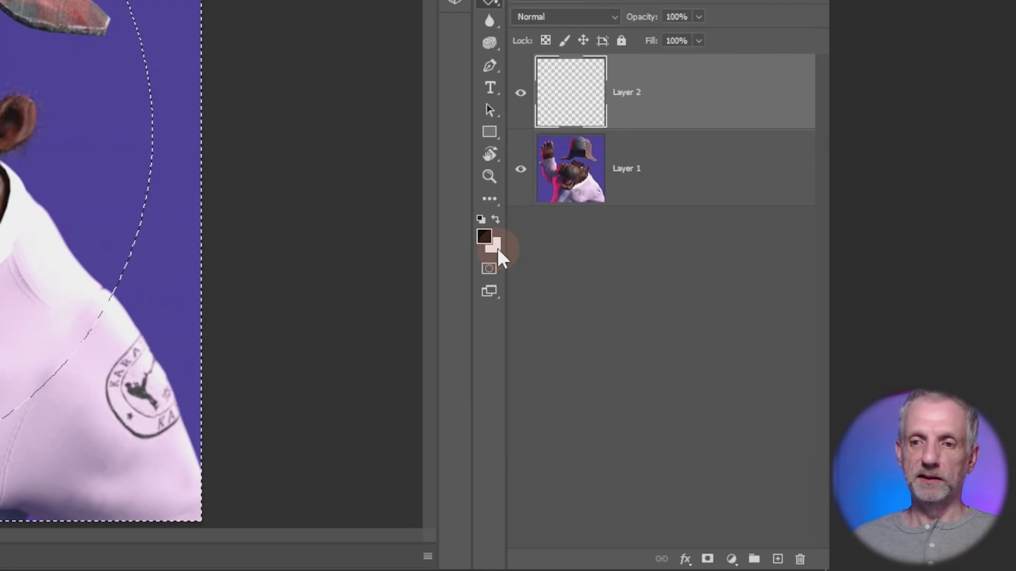
Reset colours to default black, fill outside the circle on Layer 2, and deselect
{"action": "left_click", "coordinate": [484, 236]}
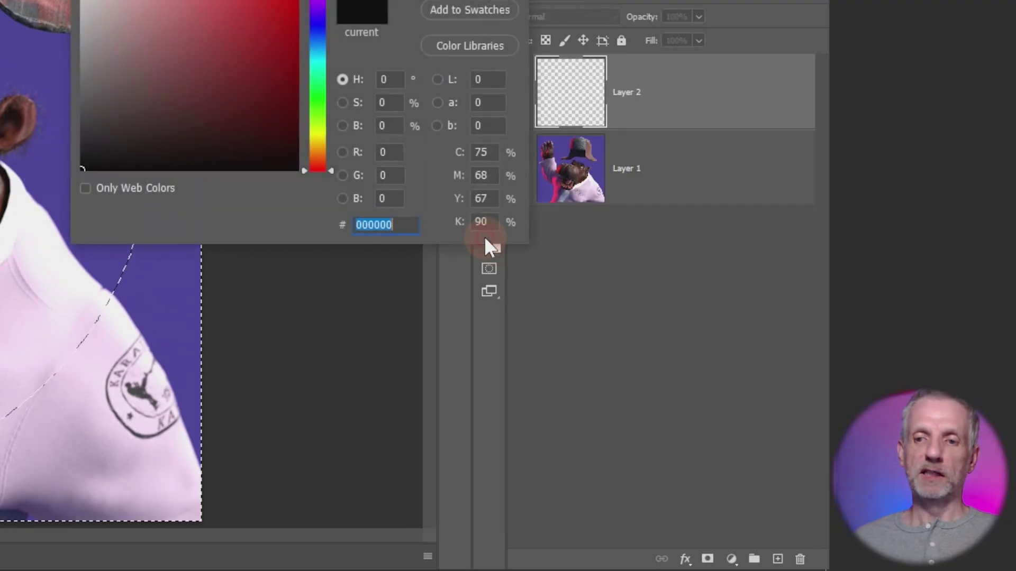
{"action": "left_click_drag", "start_coordinate": [371, 0], "coordinate": [296, 125]}
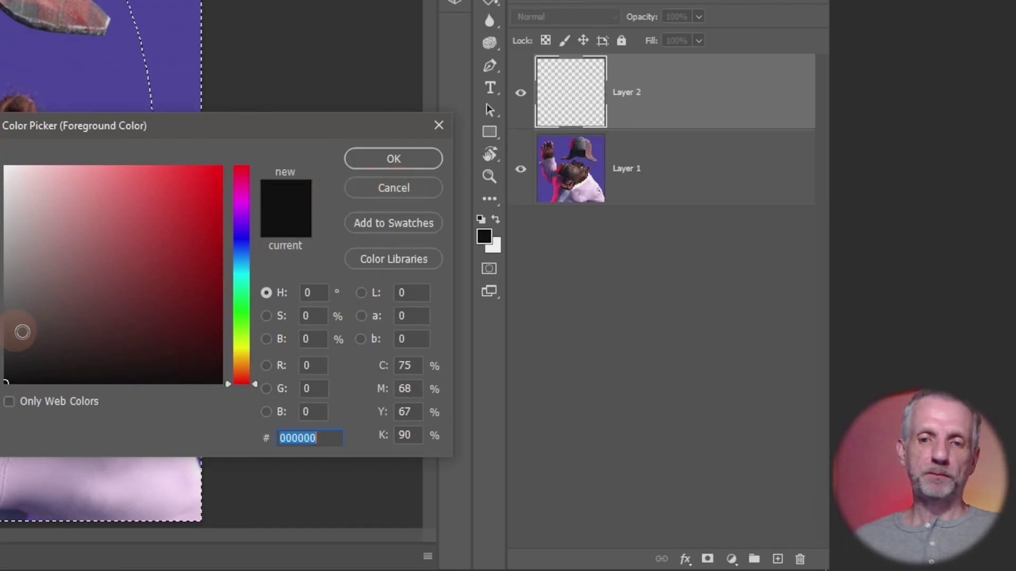
{"action": "left_click", "coordinate": [398, 188]}
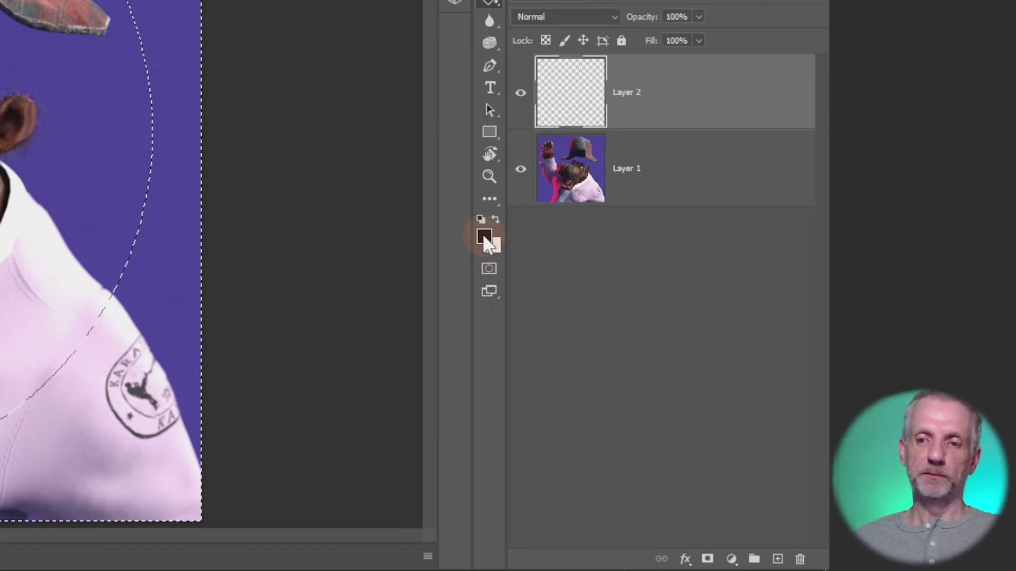
{"action": "key", "text": "d"}
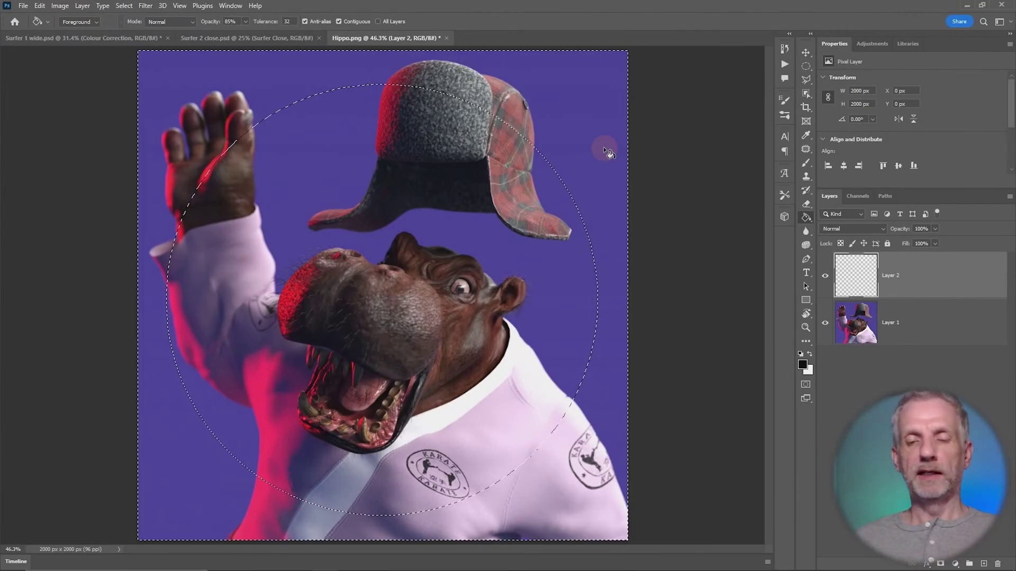
{"action": "left_click", "coordinate": [603, 150]}
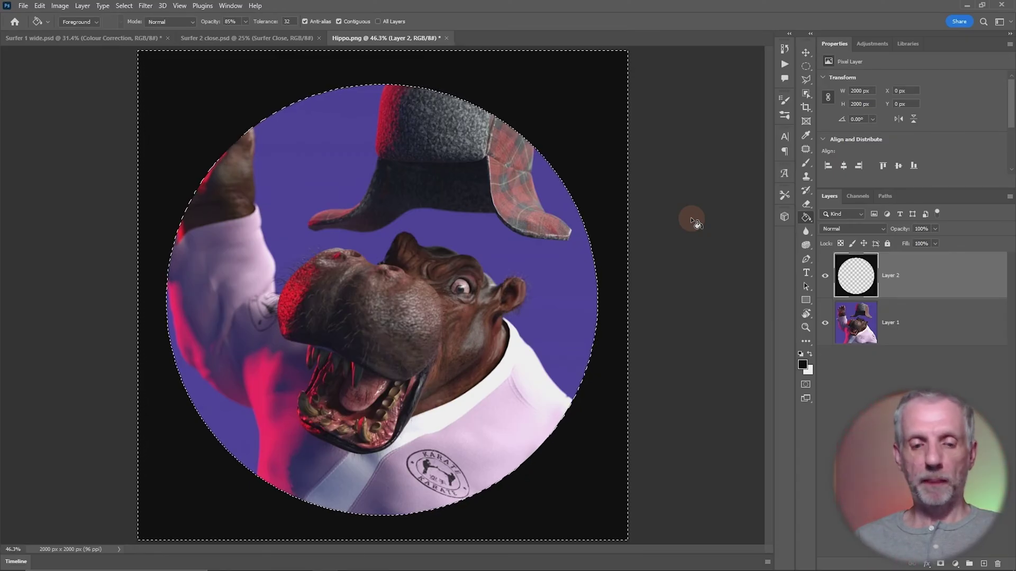
{"action": "key", "text": "ctrl+d"}
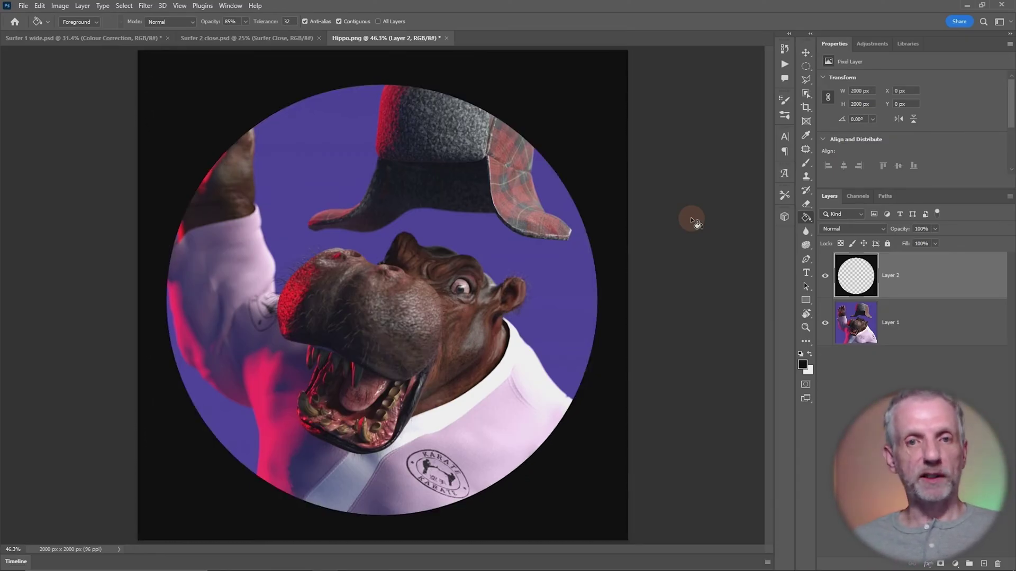
{"action": "left_click", "coordinate": [125, 6]}
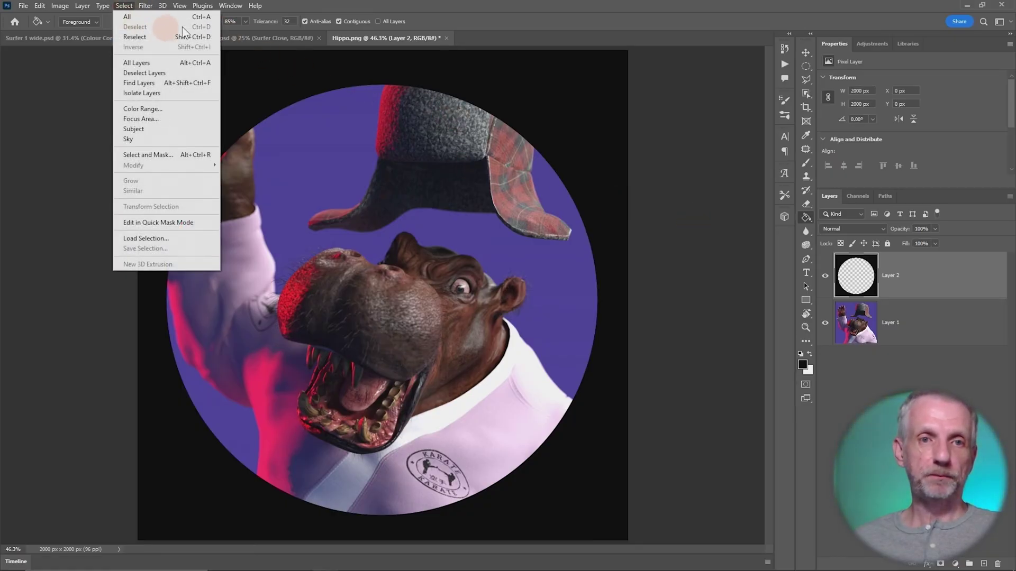
Convert Layer 2 with the black circular frame into a smart object
{"action": "left_click", "coordinate": [364, 2]}
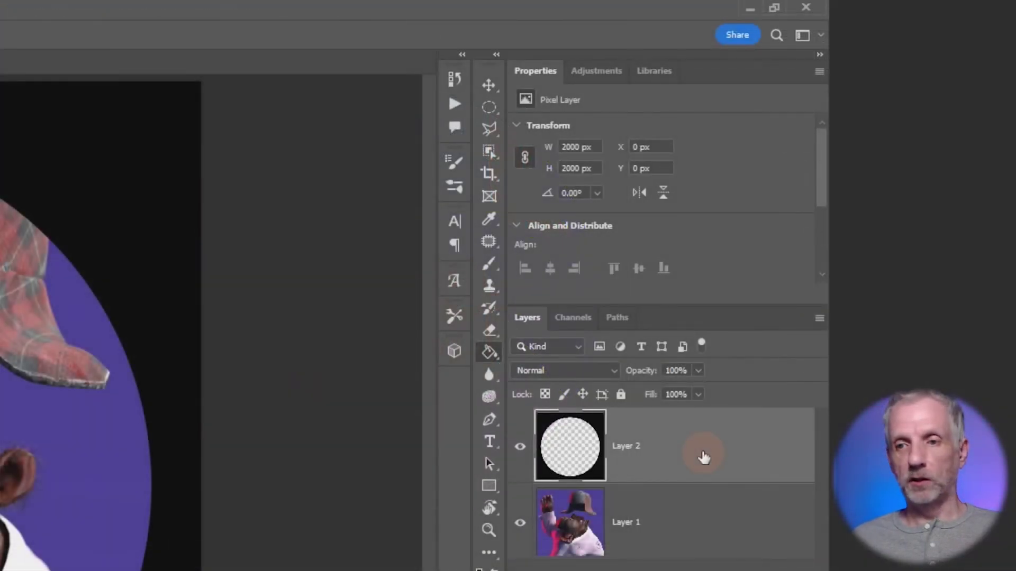
{"action": "right_click", "coordinate": [938, 281]}
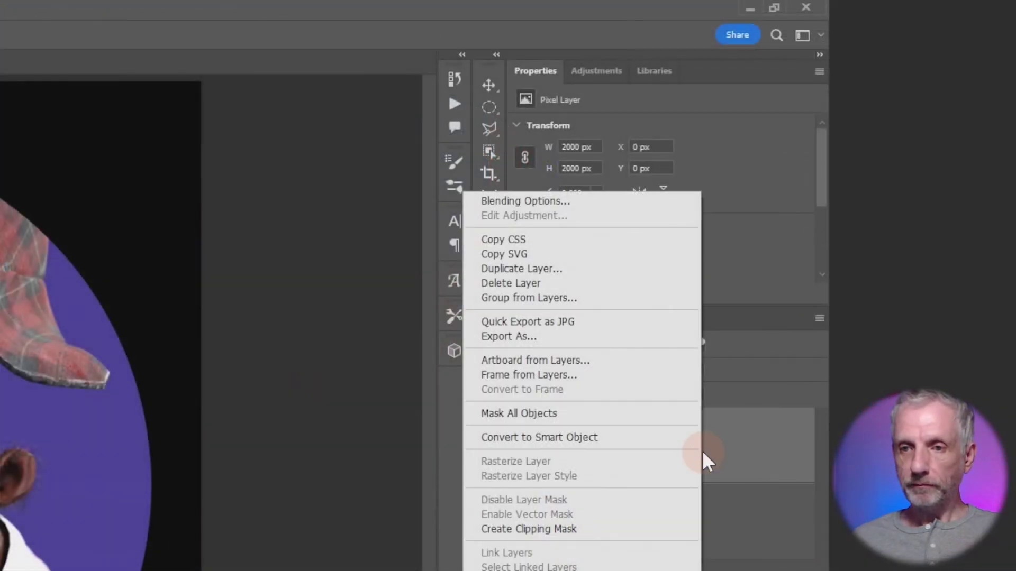
{"action": "left_click", "coordinate": [645, 437]}
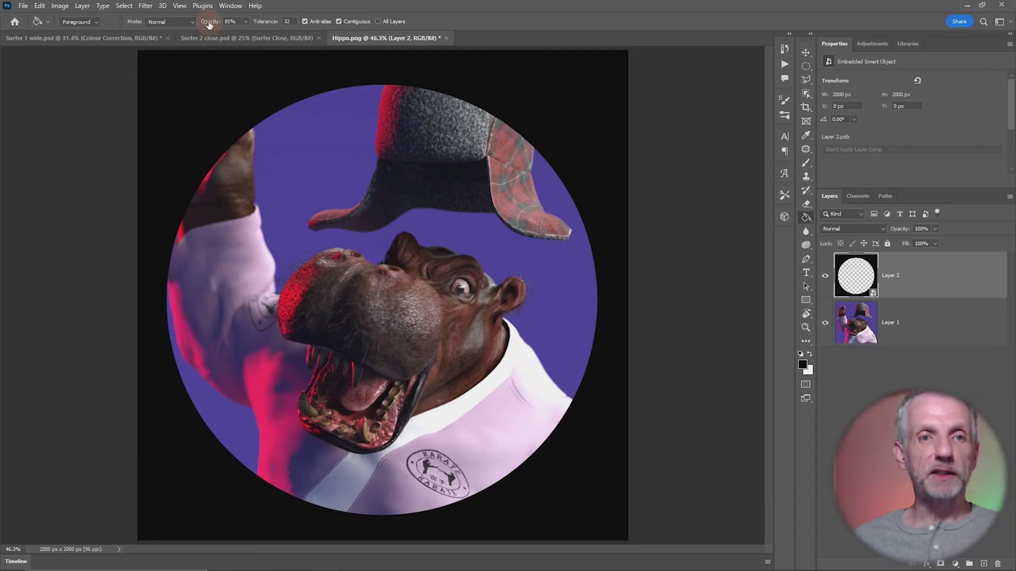
Open the Filter > Blur submenu to reach Gaussian Blur
{"action": "left_click", "coordinate": [145, 6]}
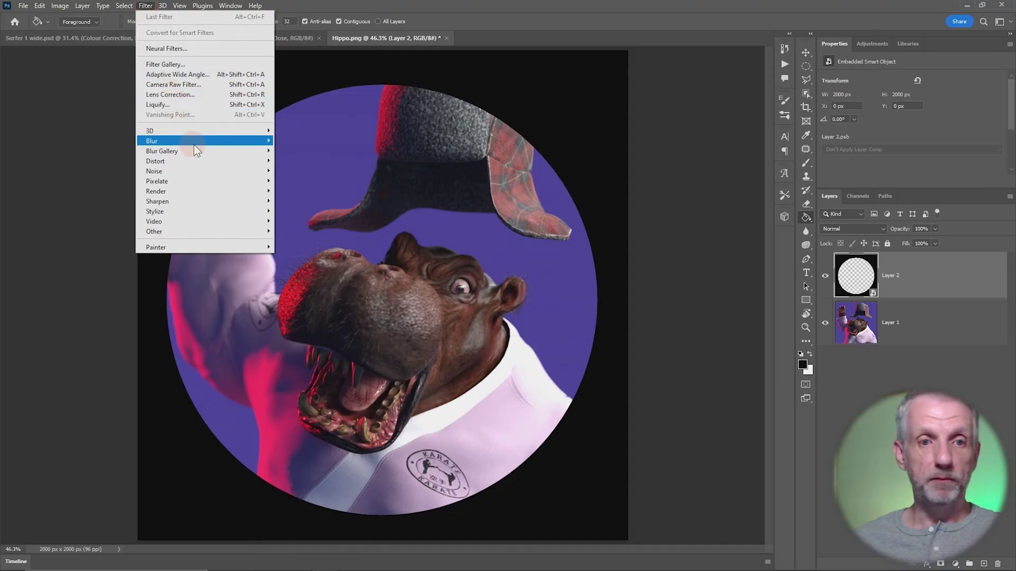
{"action": "mouse_move", "coordinate": [195, 144]}
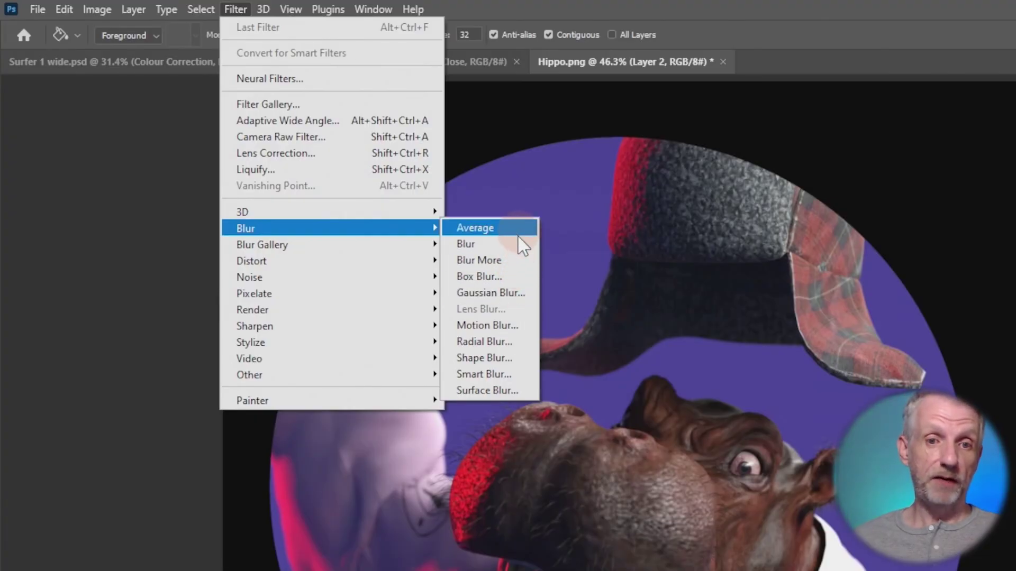
Open Gaussian Blur on the frame layer and set its Radius to 100 pixels
{"action": "left_click", "coordinate": [523, 292]}
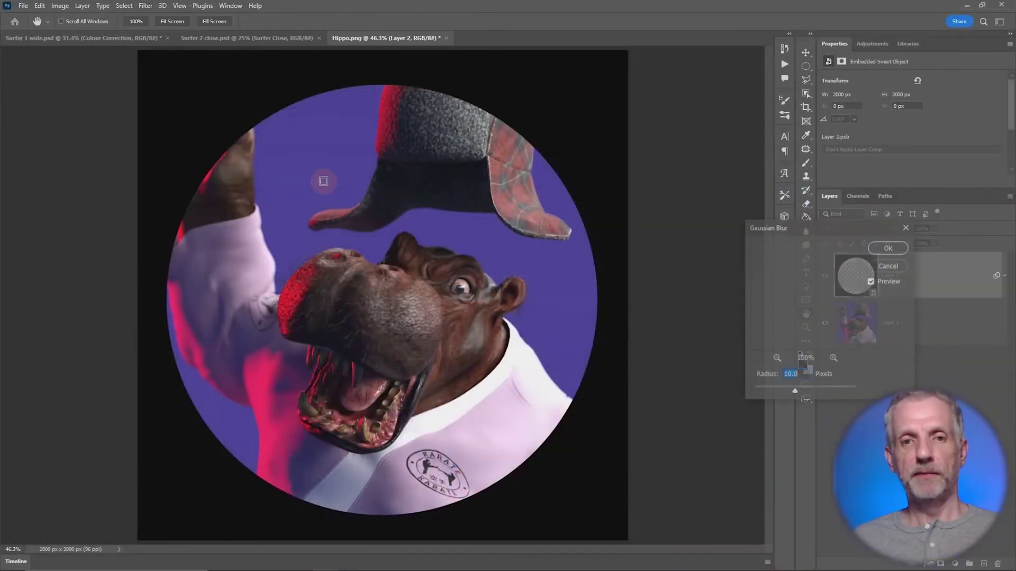
{"action": "left_click_drag", "start_coordinate": [821, 224], "coordinate": [663, 67]}
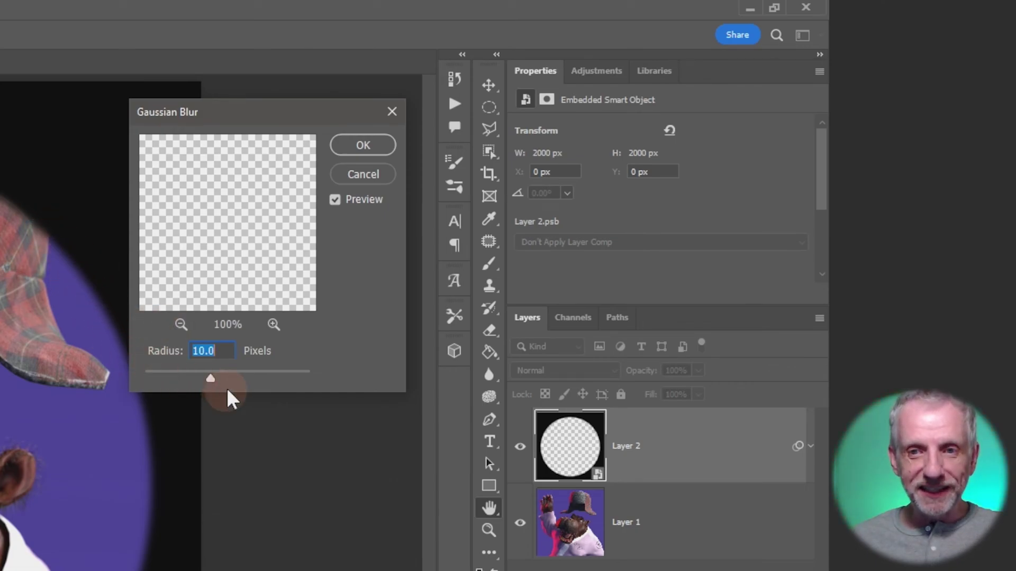
{"action": "left_click_drag", "start_coordinate": [212, 386], "coordinate": [254, 394]}
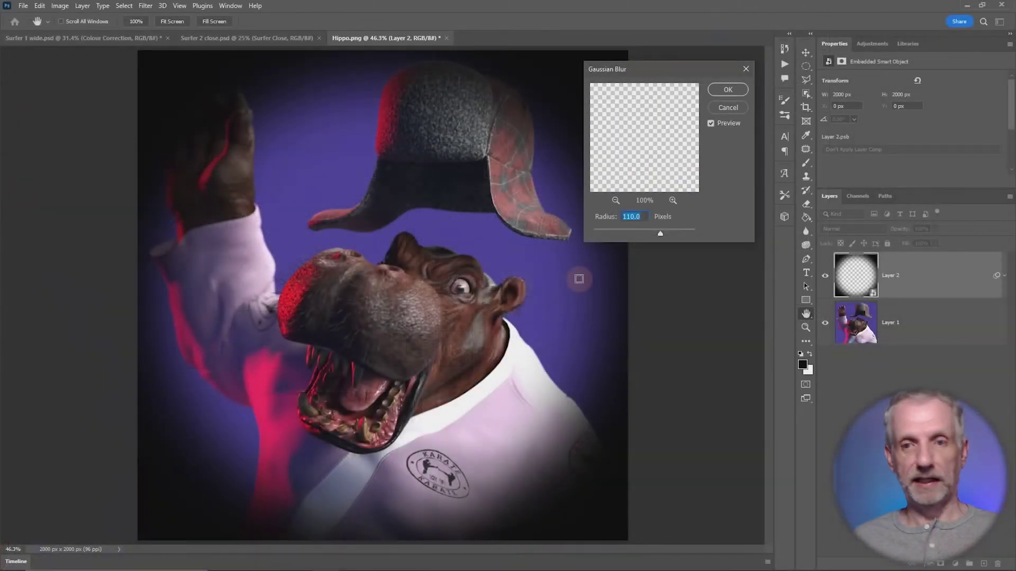
{"action": "left_click_drag", "start_coordinate": [662, 236], "coordinate": [662, 233]}
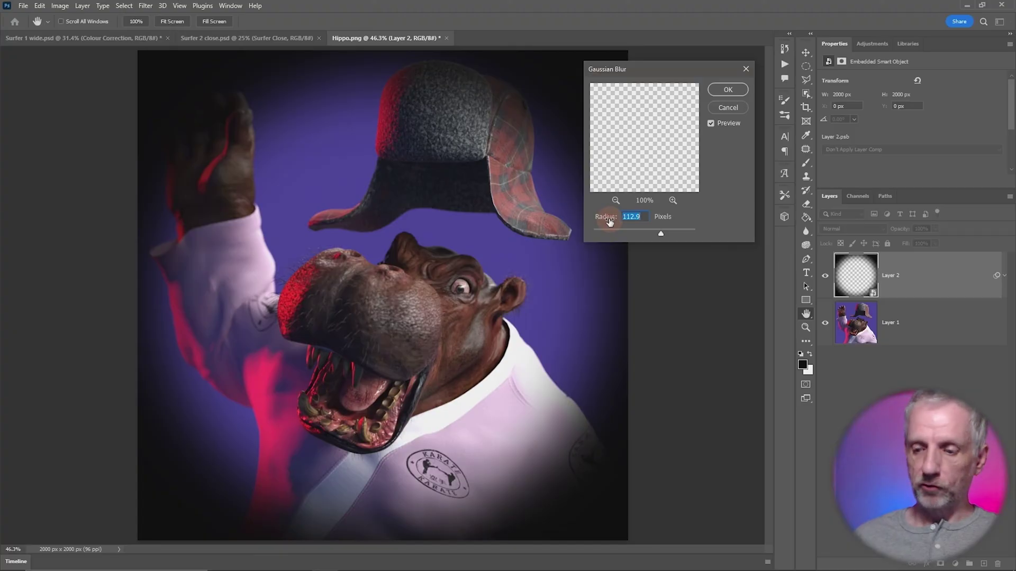
{"action": "type", "text": "100"}
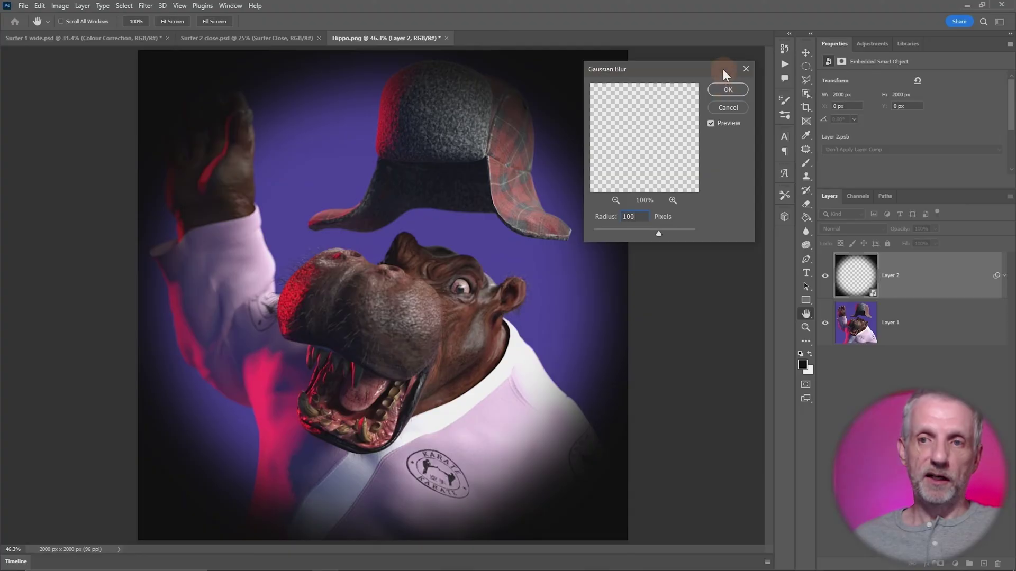
Apply the 100-pixel Gaussian Blur as a smart filter and start lowering Layer 2's opacity
{"action": "left_click", "coordinate": [733, 91]}
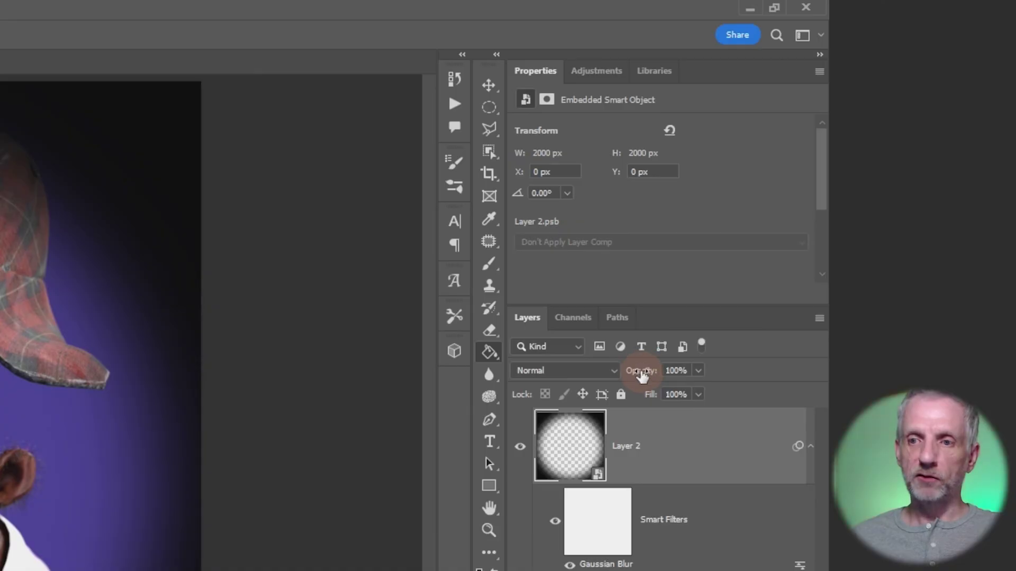
{"action": "mouse_move", "coordinate": [642, 376]}
{"action": "left_mouse_down"}
{"action": "mouse_move", "coordinate": [612, 370]}
{"action": "mouse_move", "coordinate": [626, 381]}
{"action": "left_mouse_up"}
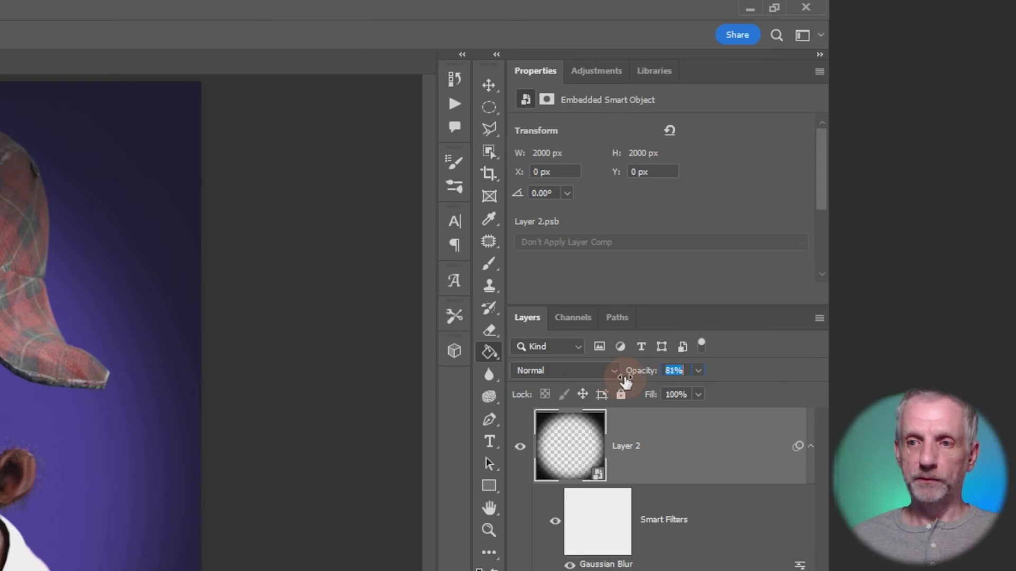
{"action": "left_click", "coordinate": [697, 372]}
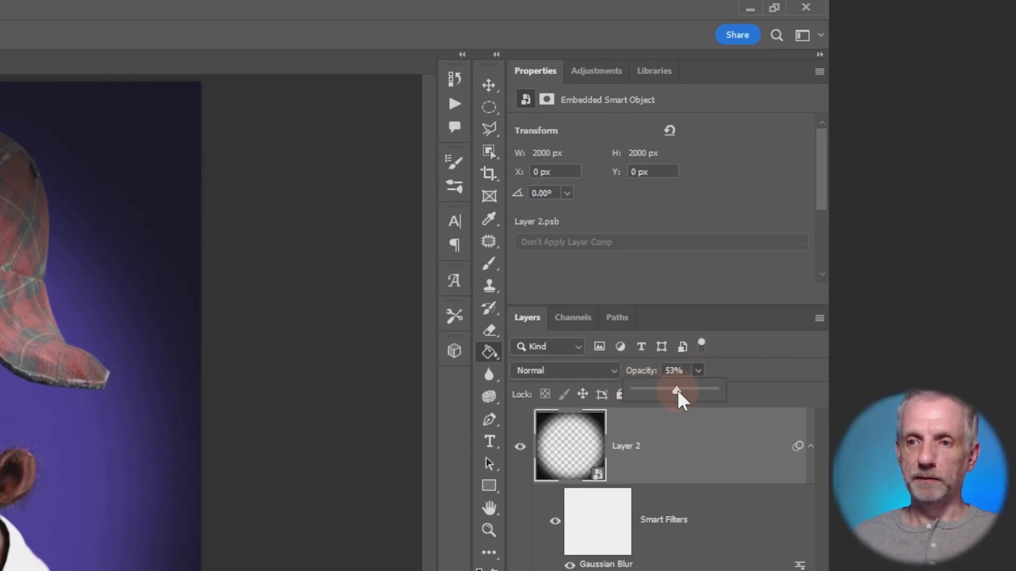
{"action": "left_click_drag", "start_coordinate": [689, 391], "coordinate": [687, 391]}
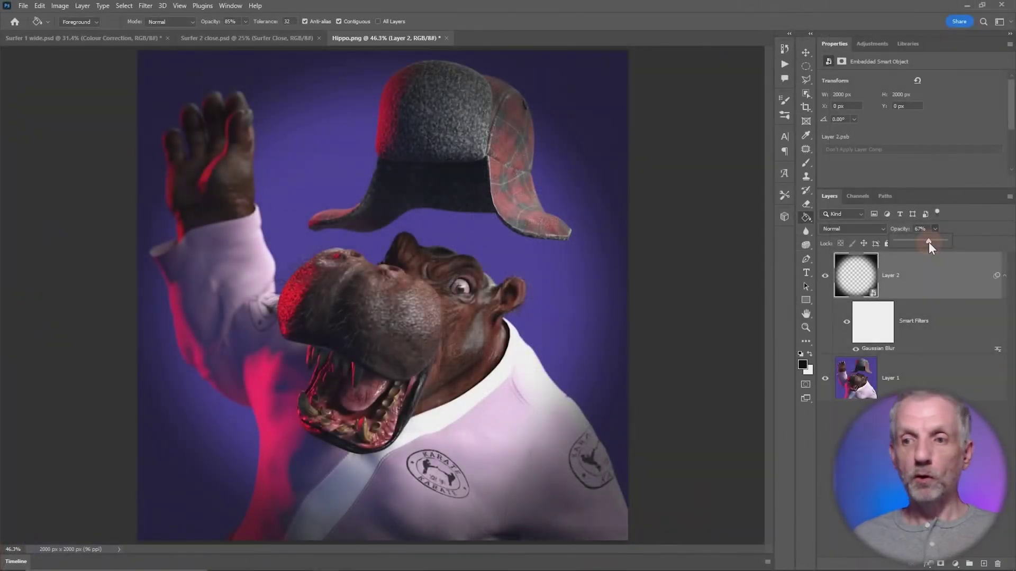
Enter 80% opacity for Layer 2, then fine-tune it to about 82%
{"action": "left_click", "coordinate": [920, 229]}
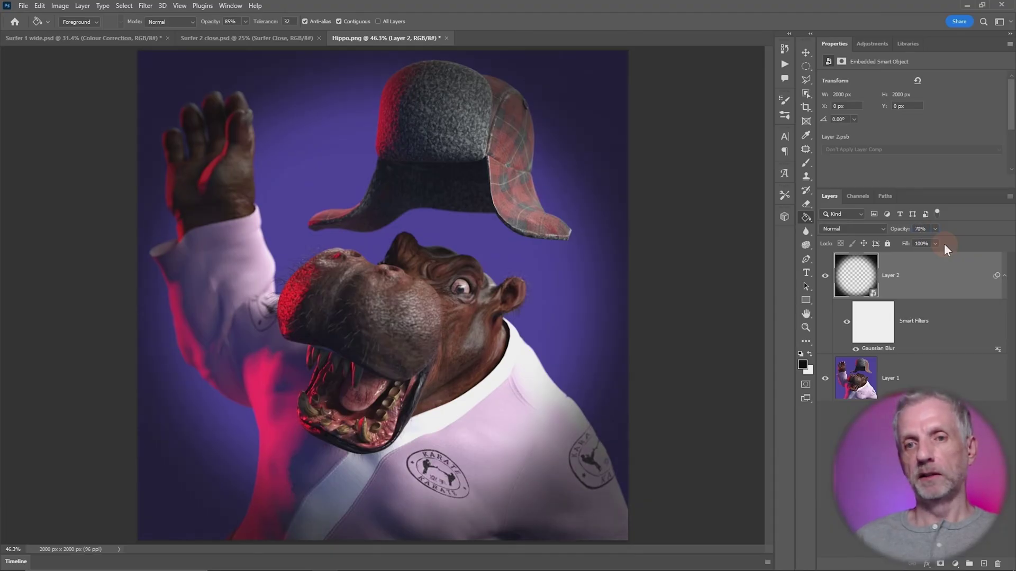
{"action": "type", "text": "80"}
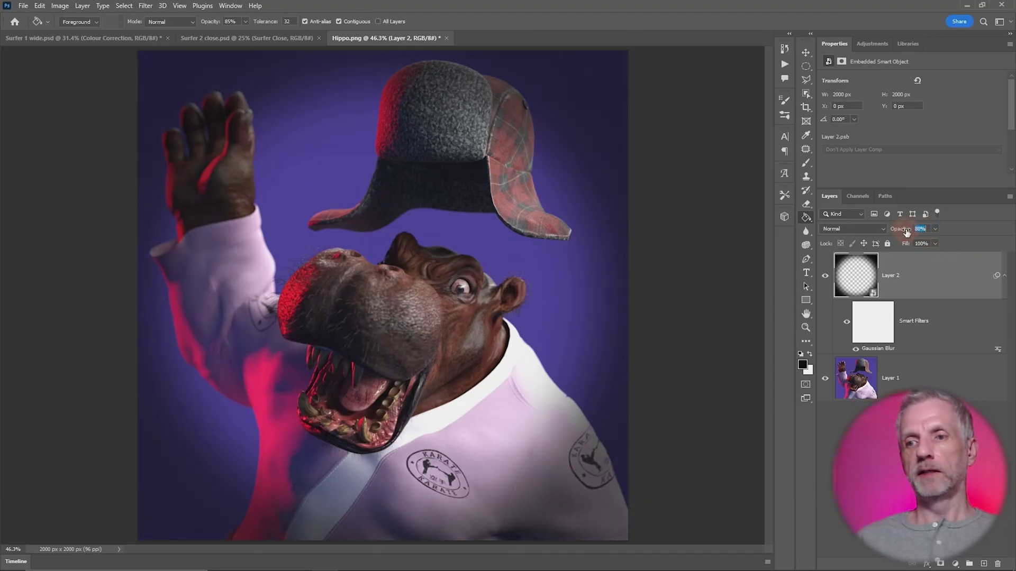
{"action": "key", "text": "Return"}
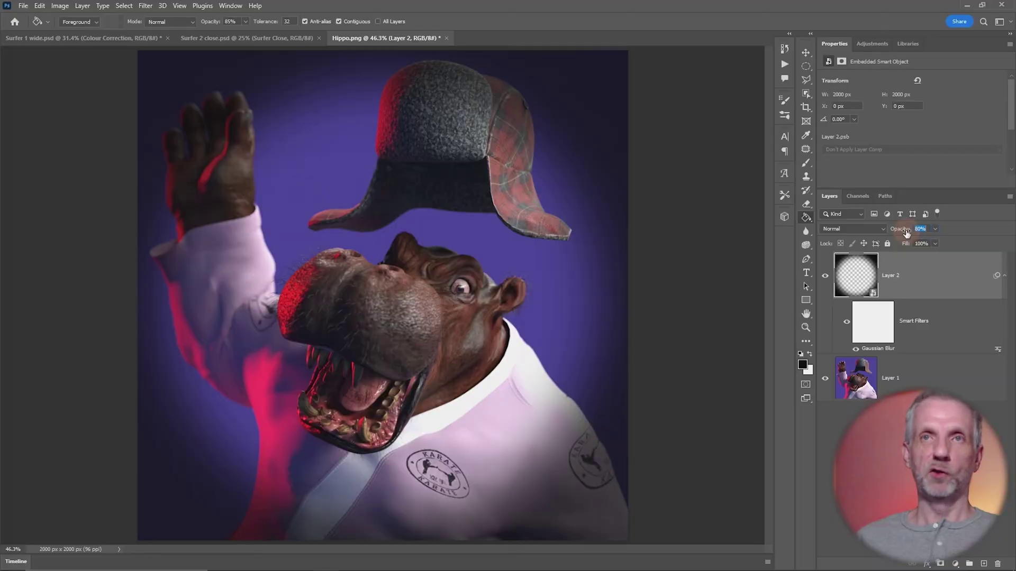
{"action": "left_click_drag", "start_coordinate": [906, 233], "coordinate": [907, 233]}
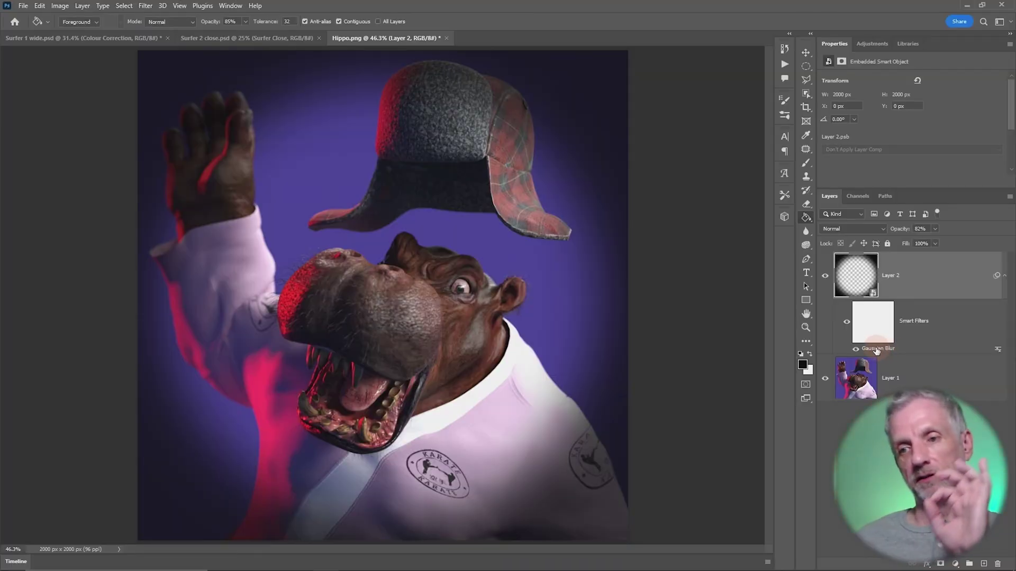
{"action": "mouse_move", "coordinate": [876, 350]}
{"action": "left_mouse_down"}
{"action": "mouse_move", "coordinate": [873, 290]}
{"action": "mouse_move", "coordinate": [859, 279]}
{"action": "left_mouse_up"}
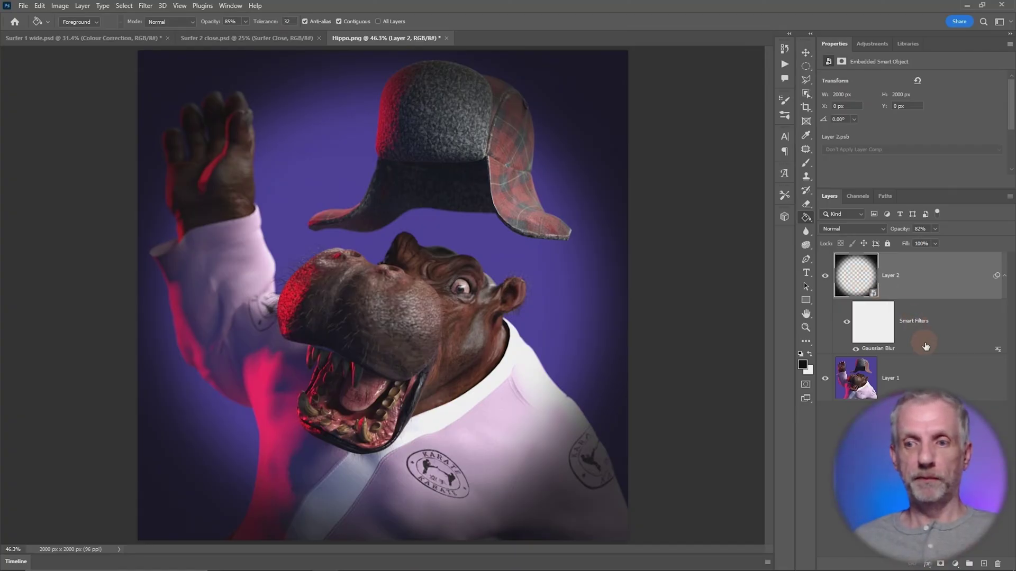
{"action": "left_click", "coordinate": [895, 311]}
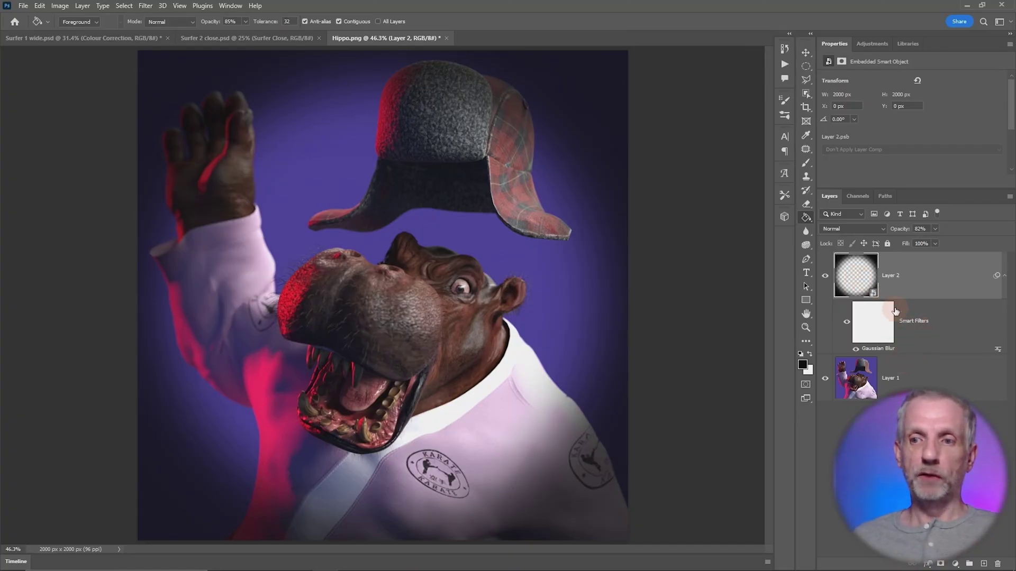
{"action": "left_click", "coordinate": [869, 348]}
{"action": "left_click_drag", "start_coordinate": [869, 349], "coordinate": [878, 351]}
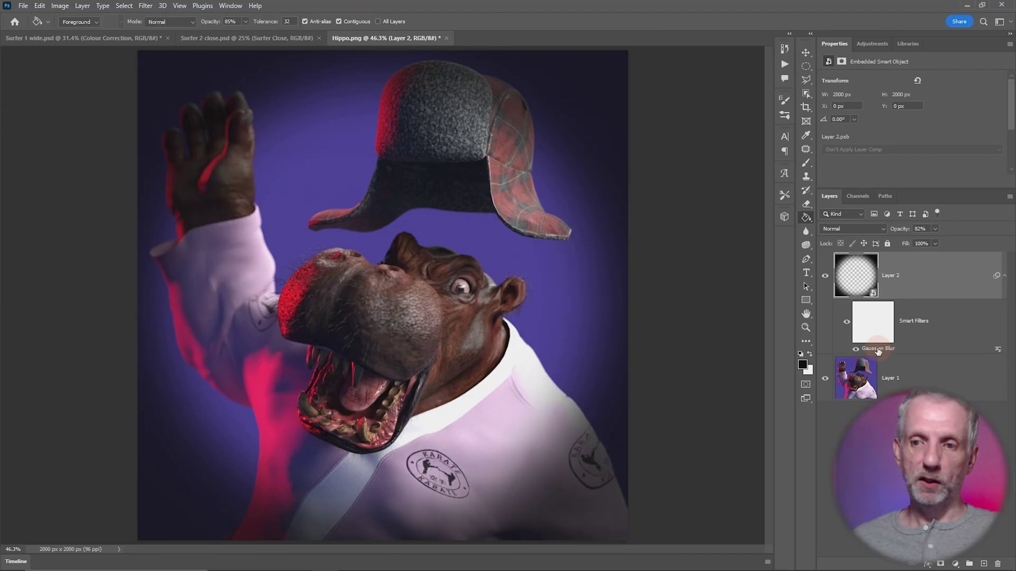
Reopen Layer 2's Gaussian Blur filter and change its radius from 50 to 200 pixels
{"action": "double_click", "coordinate": [877, 350]}
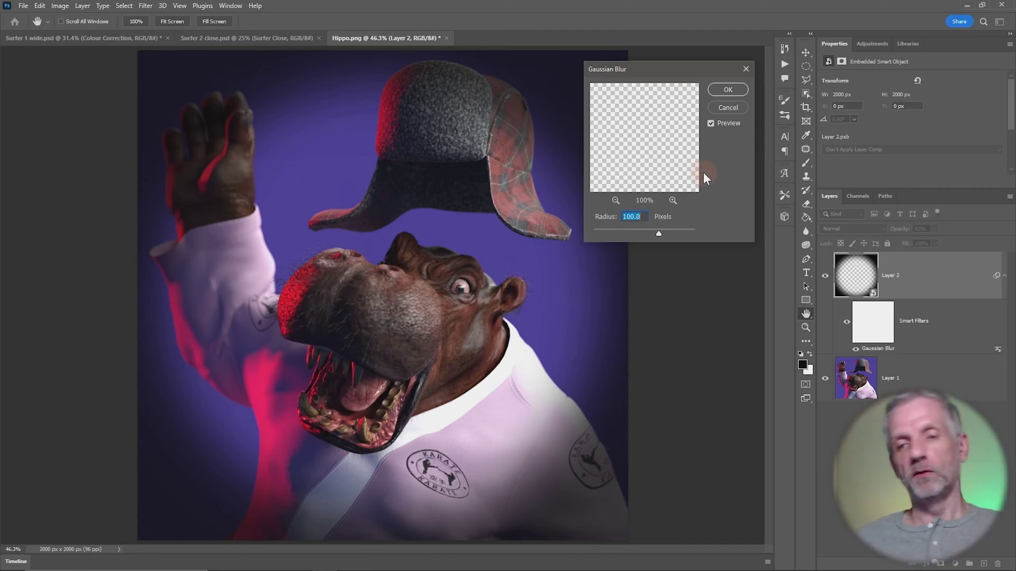
{"action": "type", "text": "150"}
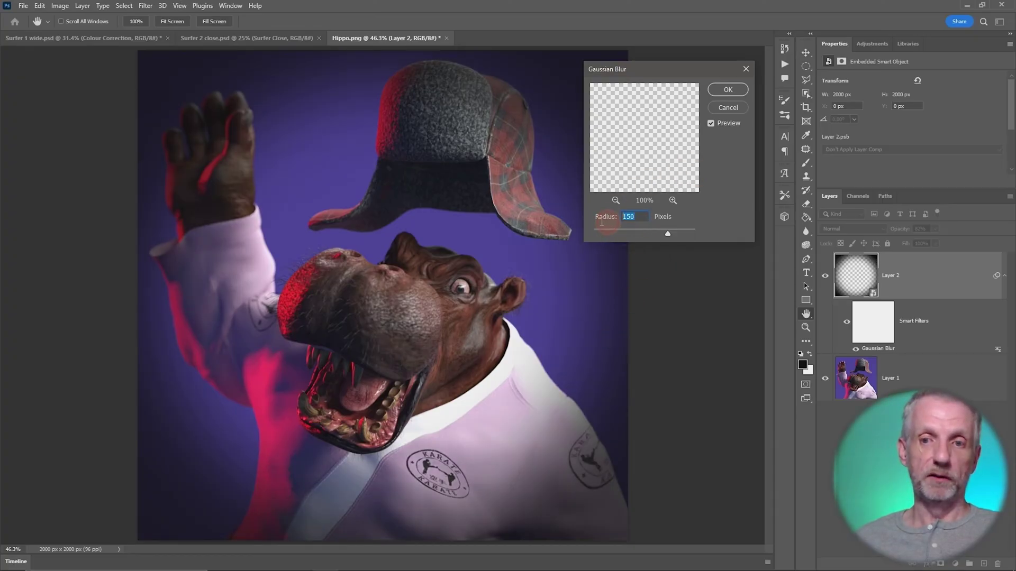
{"action": "key", "text": "BackSpace"}
{"action": "key", "text": "BackSpace"}
{"action": "key", "text": "BackSpace"}
{"action": "type", "text": "200"}
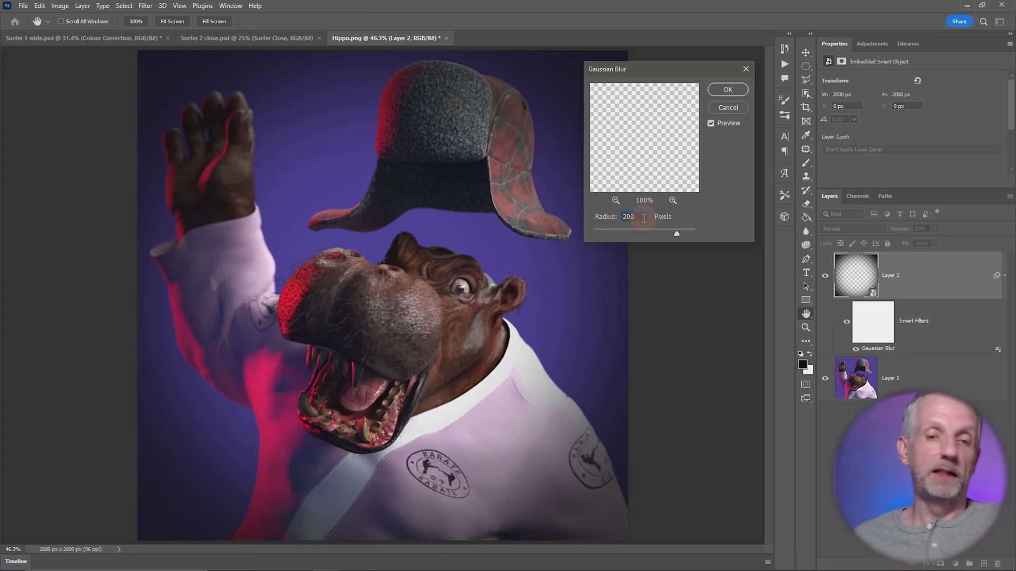
{"action": "type", "text": "50"}
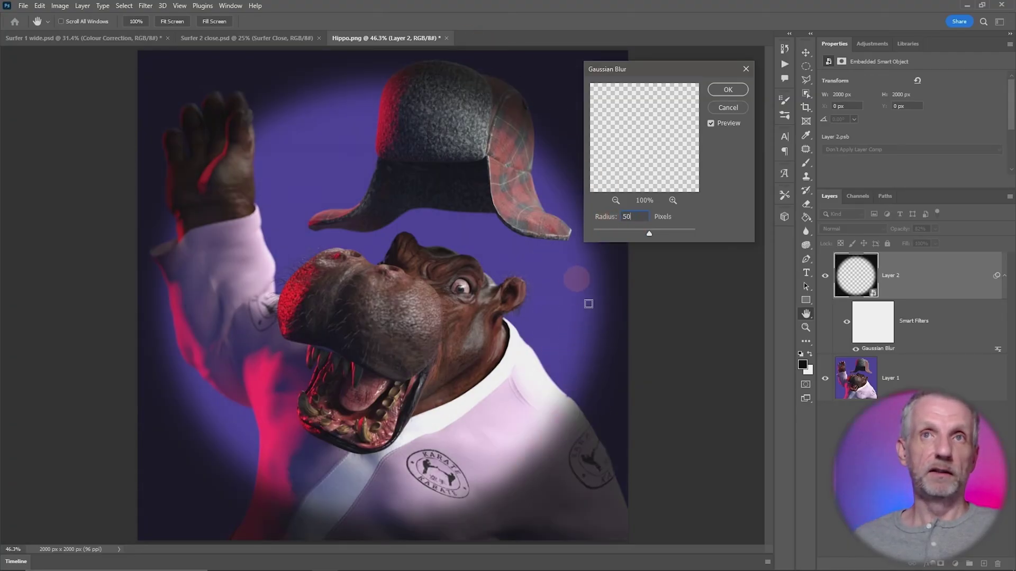
{"action": "left_click", "coordinate": [650, 234]}
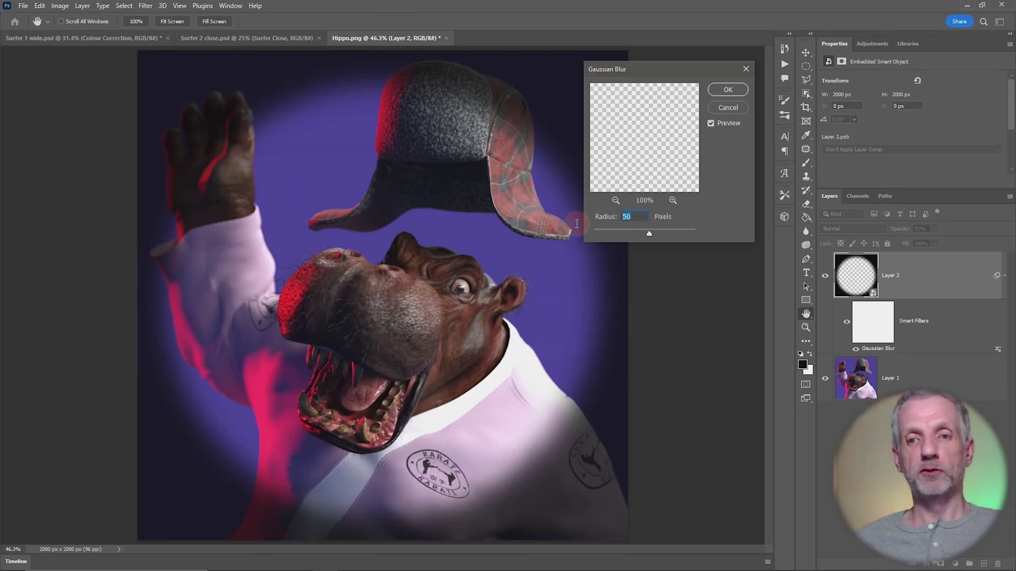
{"action": "type", "text": "200"}
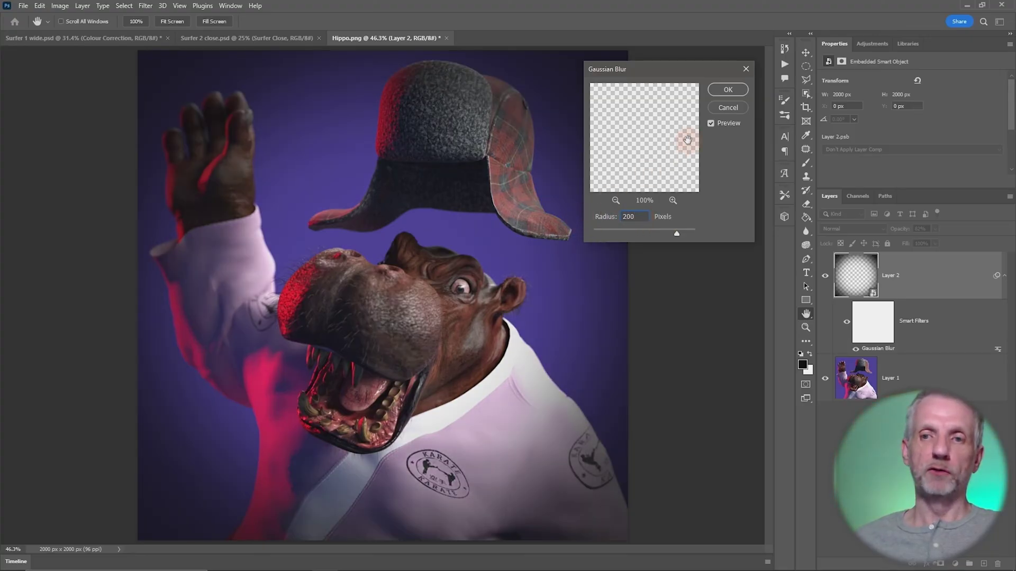
{"action": "left_click", "coordinate": [728, 90]}
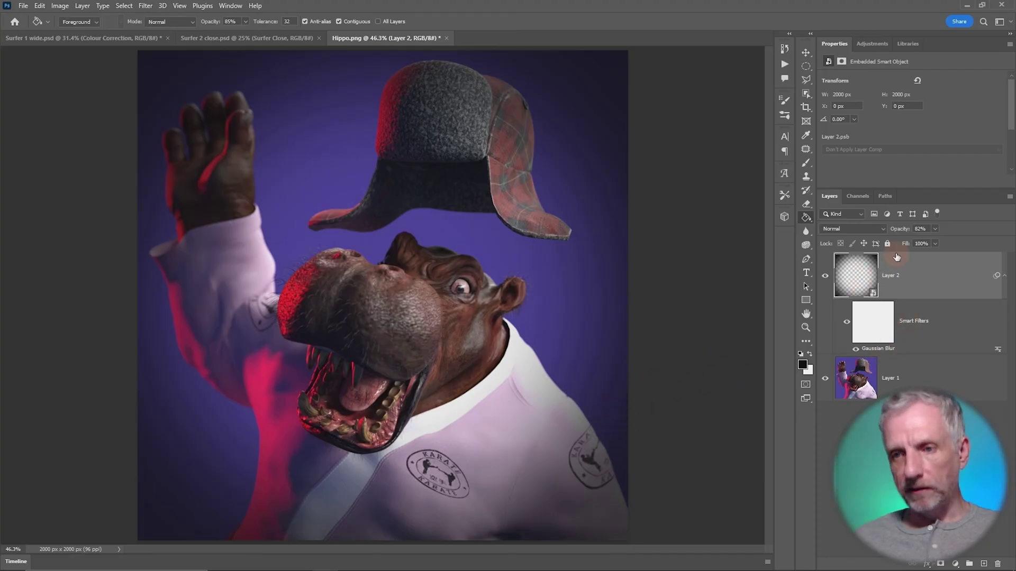
Lower Layer 2's opacity to 69% and toggle the vignette off and on twice to compare
{"action": "left_click_drag", "start_coordinate": [901, 233], "coordinate": [895, 230]}
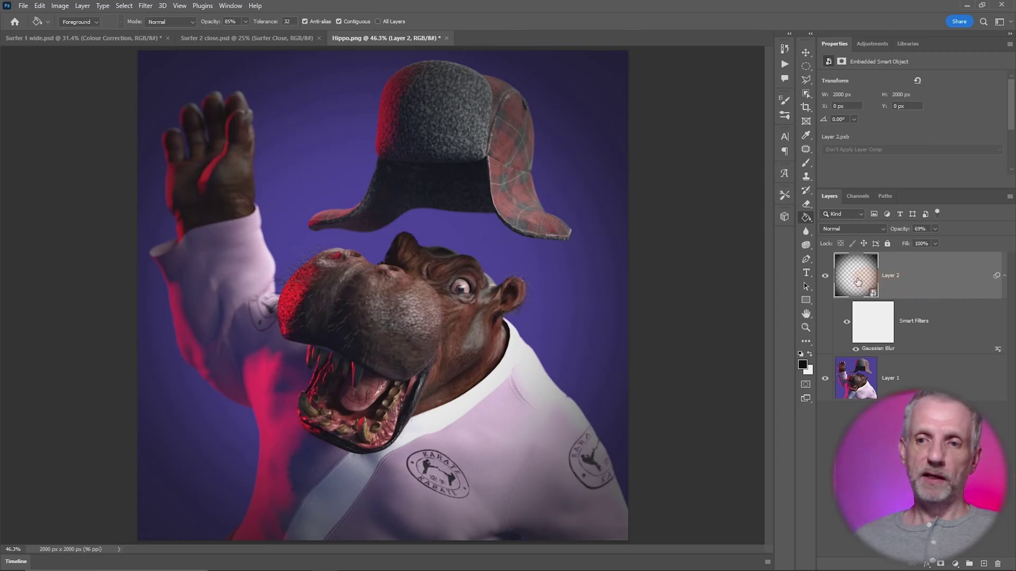
{"action": "left_click", "coordinate": [825, 279]}
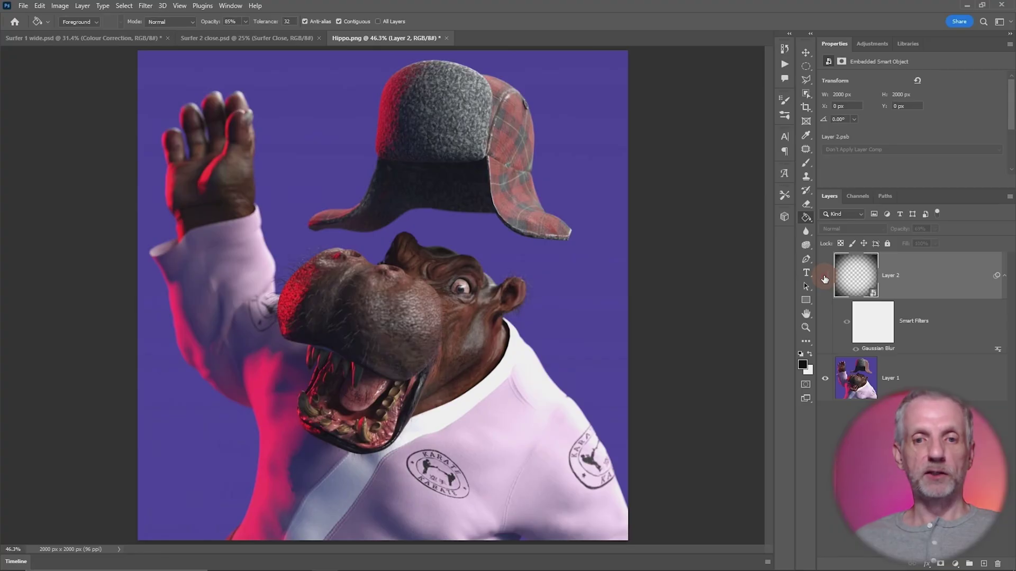
{"action": "left_click", "coordinate": [825, 279]}
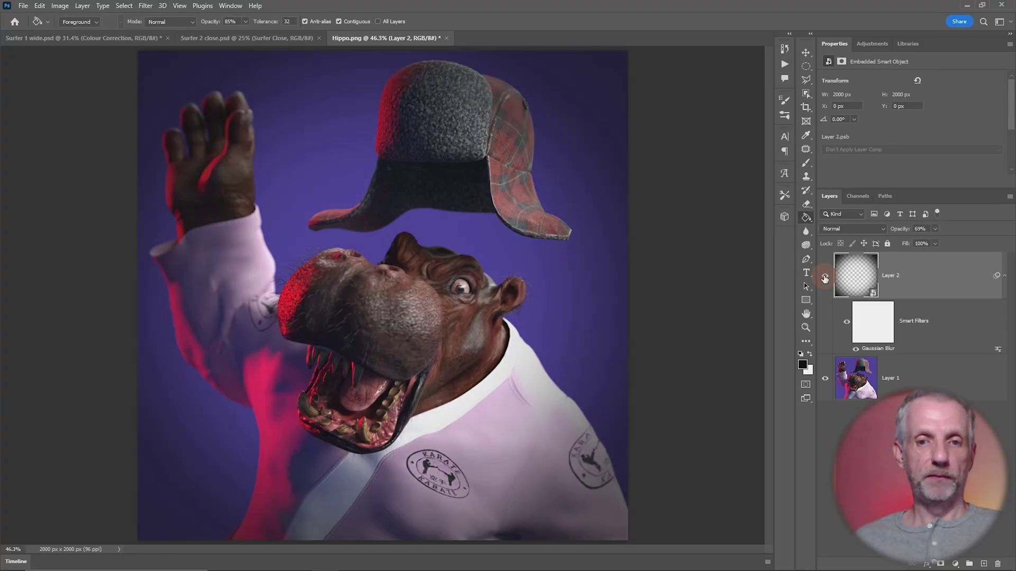
{"action": "left_click", "coordinate": [825, 279]}
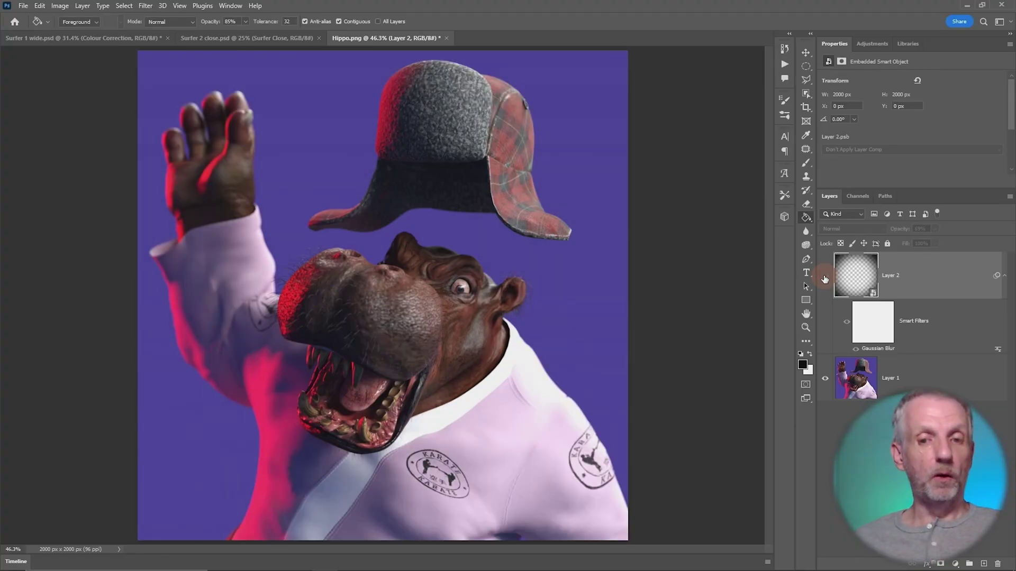
{"action": "left_click", "coordinate": [825, 279]}
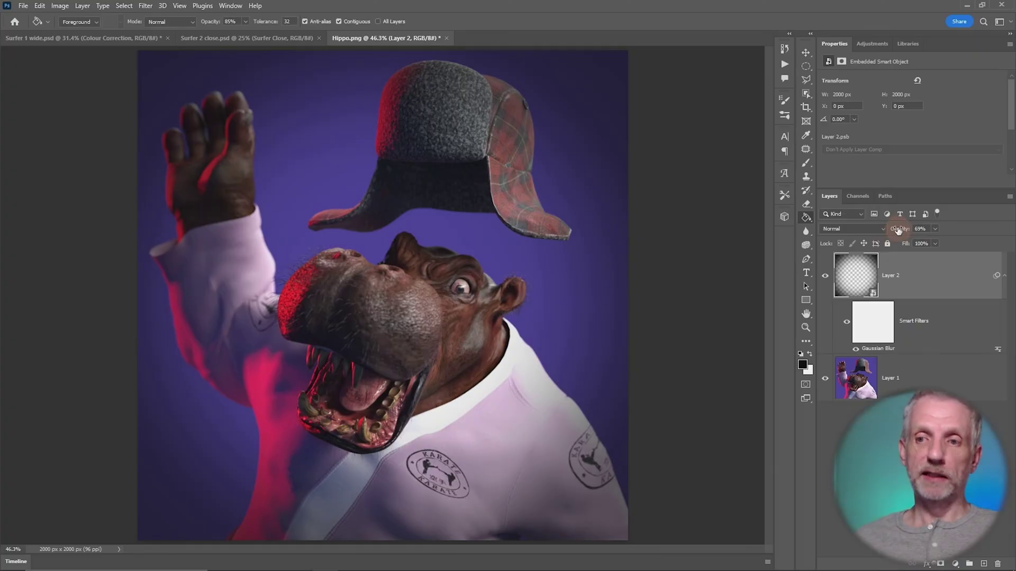
Drop Layer 2's opacity to 48% and toggle the vignette off and on four times to compare
{"action": "mouse_move", "coordinate": [898, 231]}
{"action": "left_mouse_down"}
{"action": "mouse_move", "coordinate": [879, 230]}
{"action": "mouse_move", "coordinate": [904, 231]}
{"action": "left_mouse_up"}
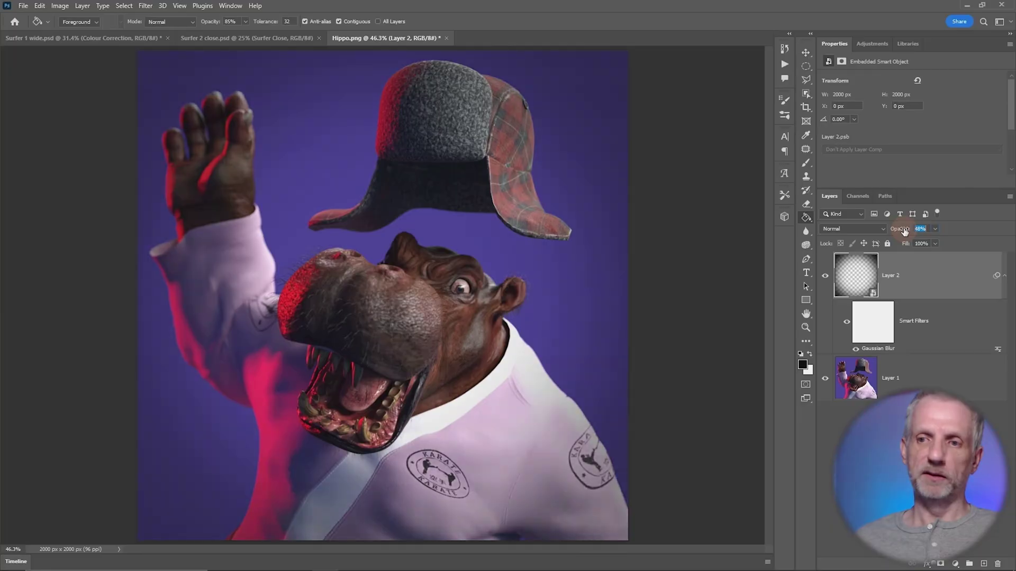
{"action": "left_click", "coordinate": [824, 277]}
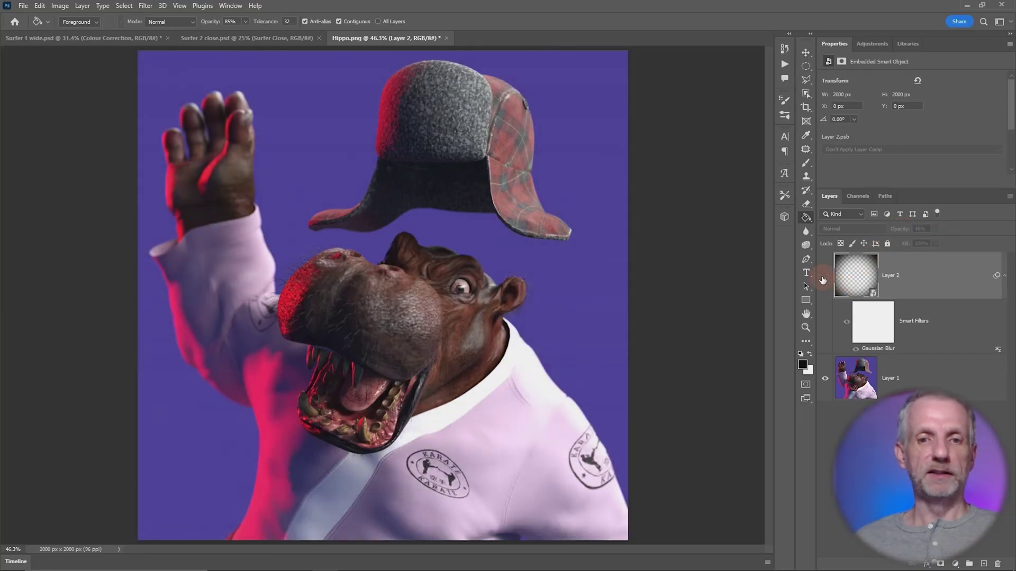
{"action": "left_click", "coordinate": [824, 276]}
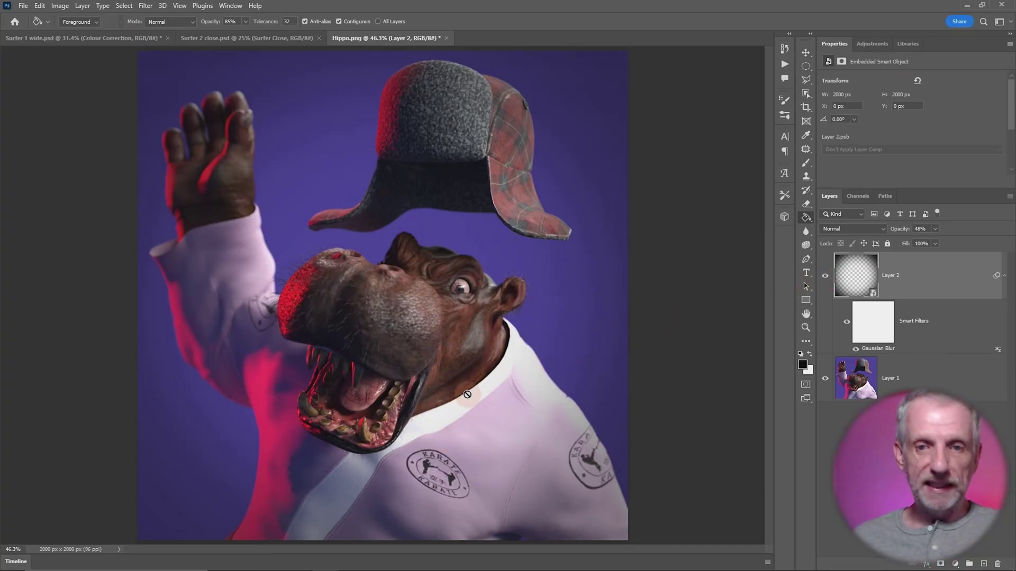
{"action": "left_click", "coordinate": [826, 276]}
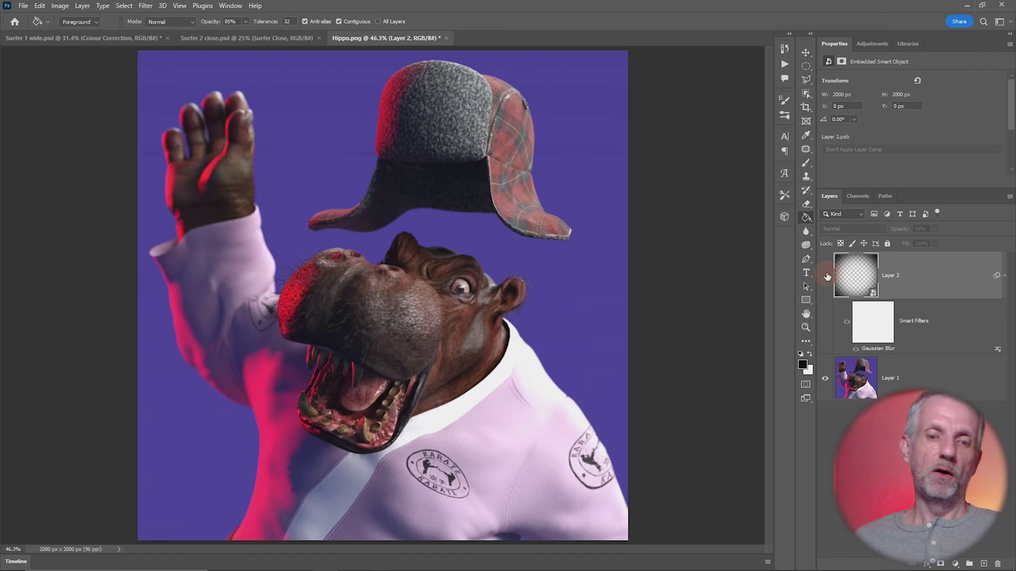
{"action": "left_click", "coordinate": [826, 276]}
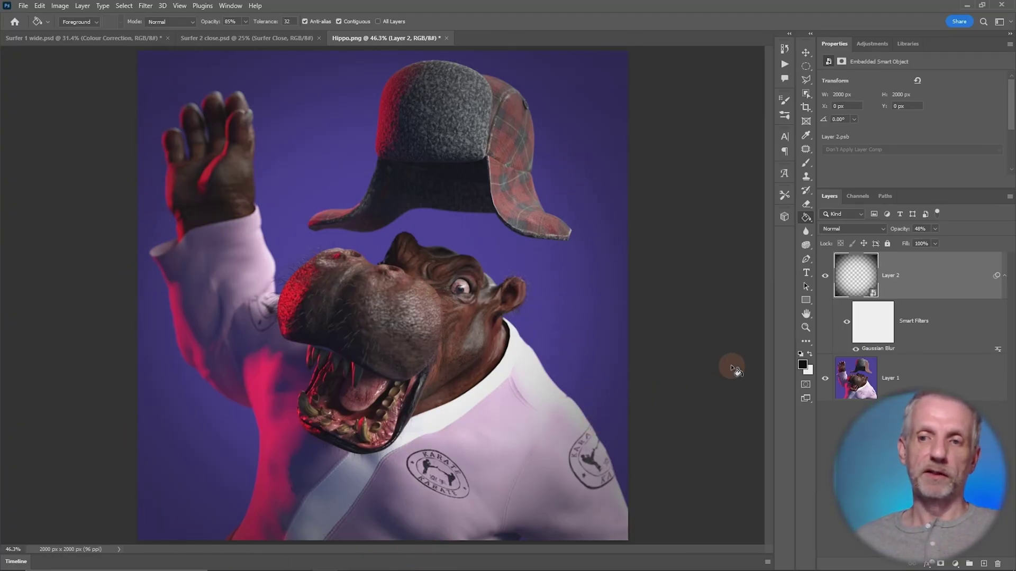
{"action": "left_click", "coordinate": [826, 276]}
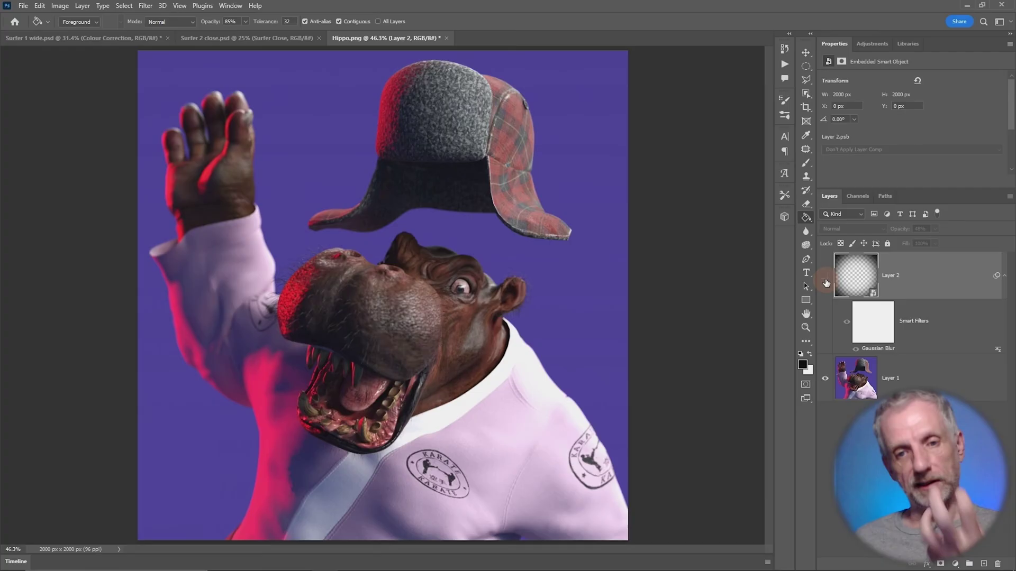
{"action": "left_click", "coordinate": [826, 275]}
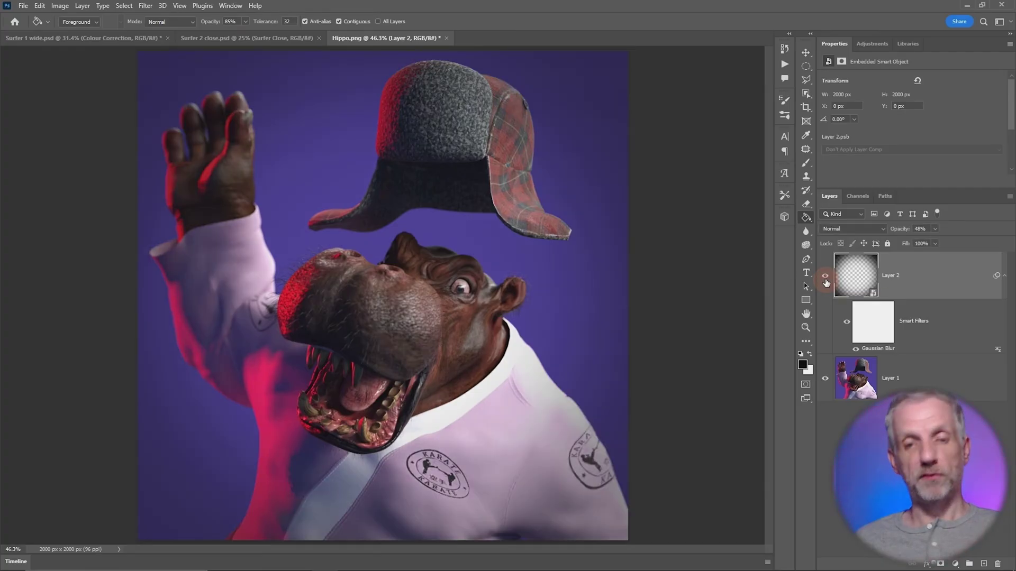
{"action": "left_click", "coordinate": [826, 277]}
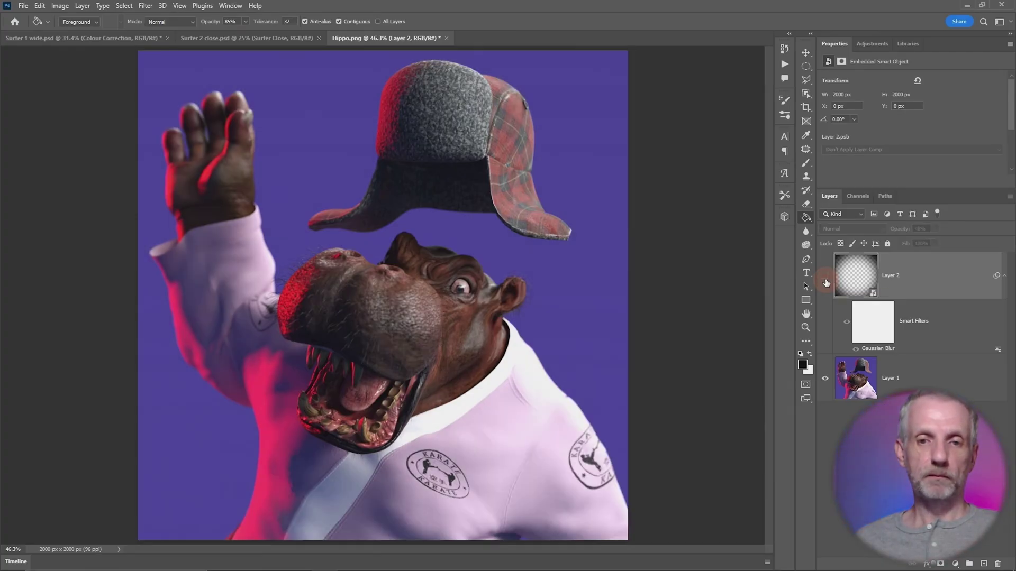
{"action": "left_click", "coordinate": [825, 280]}
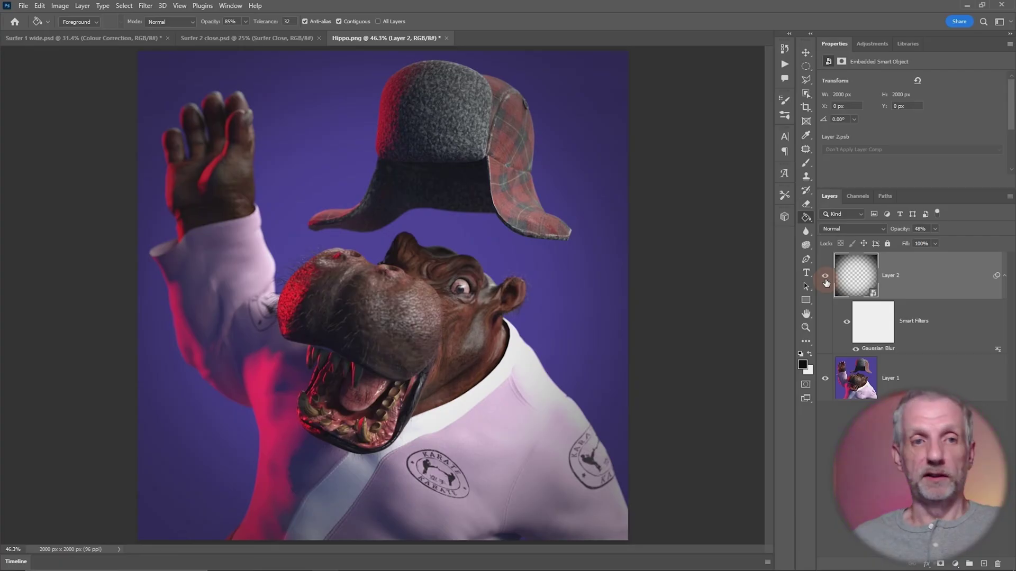
Save the hippo image as Hippo.psd in New Project > PSD Files, then switch to Surfer 2 close
{"action": "left_click", "coordinate": [279, 38]}
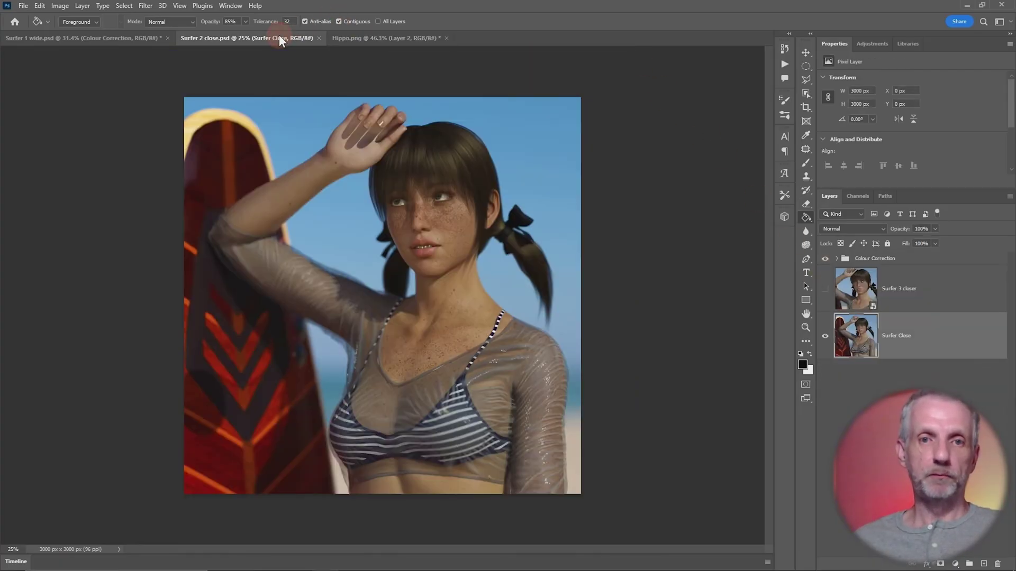
{"action": "left_click", "coordinate": [408, 38]}
{"action": "left_click", "coordinate": [23, 6]}
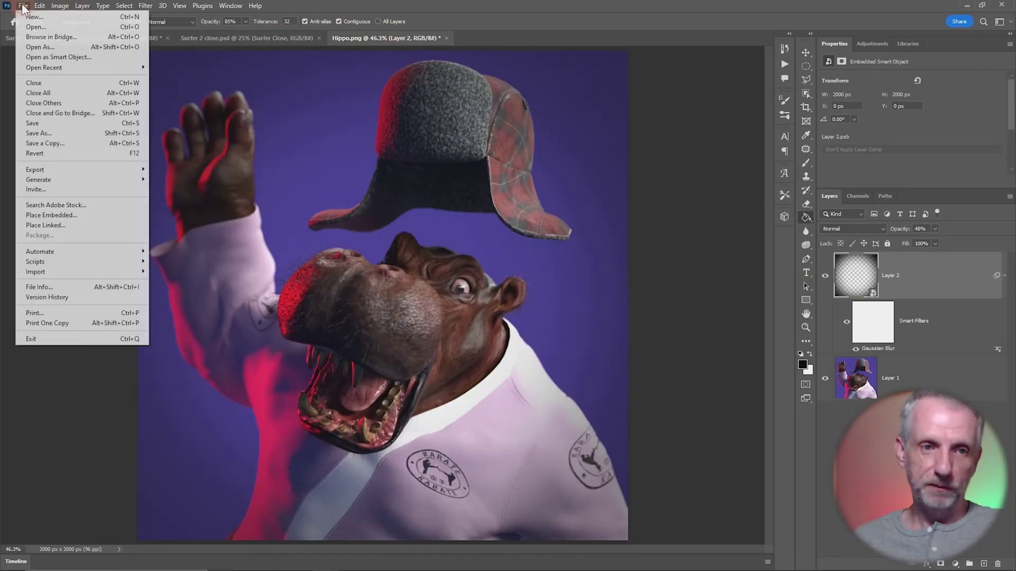
{"action": "left_click", "coordinate": [75, 134]}
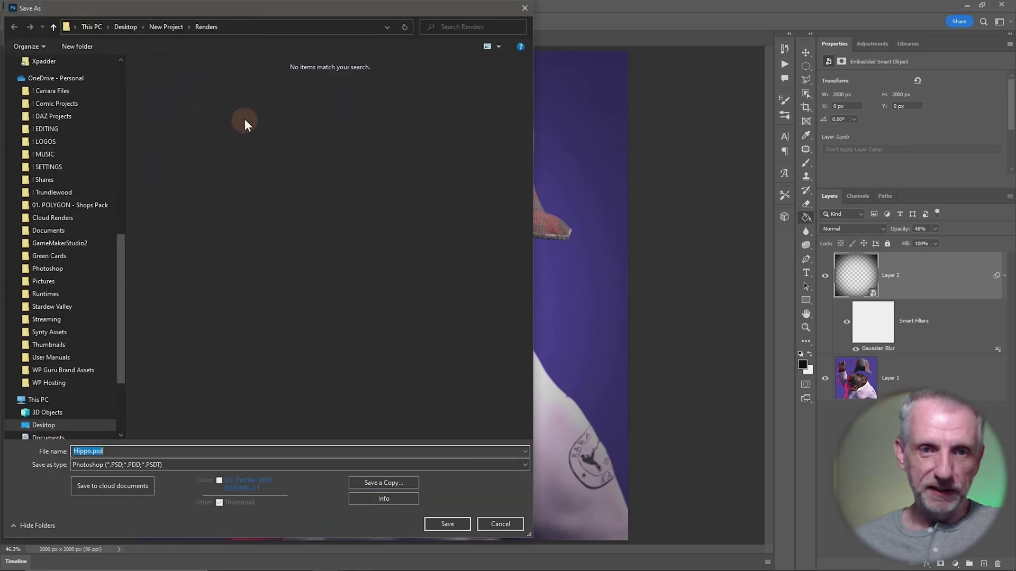
{"action": "left_click", "coordinate": [167, 27]}
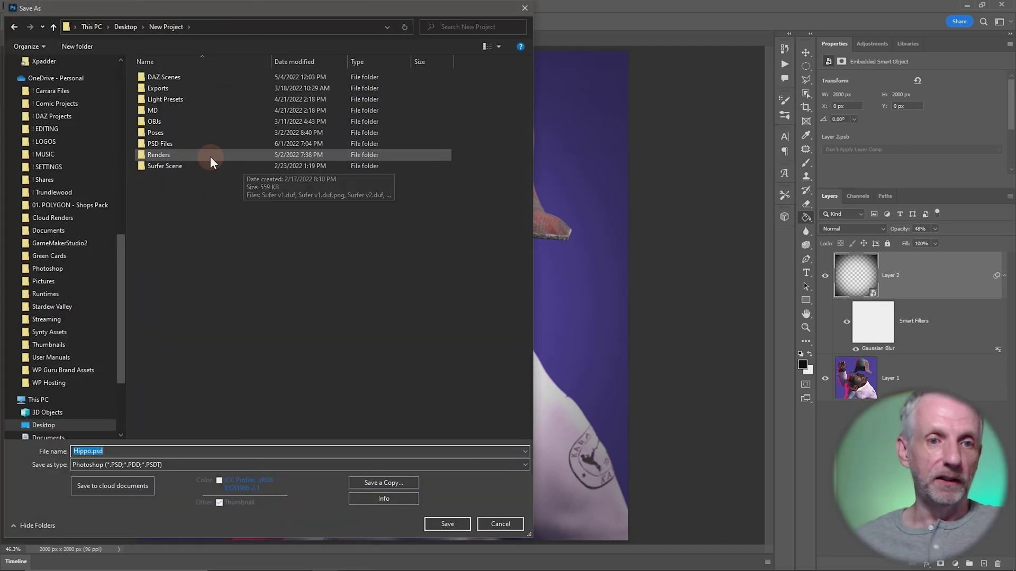
{"action": "left_click", "coordinate": [216, 142]}
{"action": "double_click", "coordinate": [216, 143]}
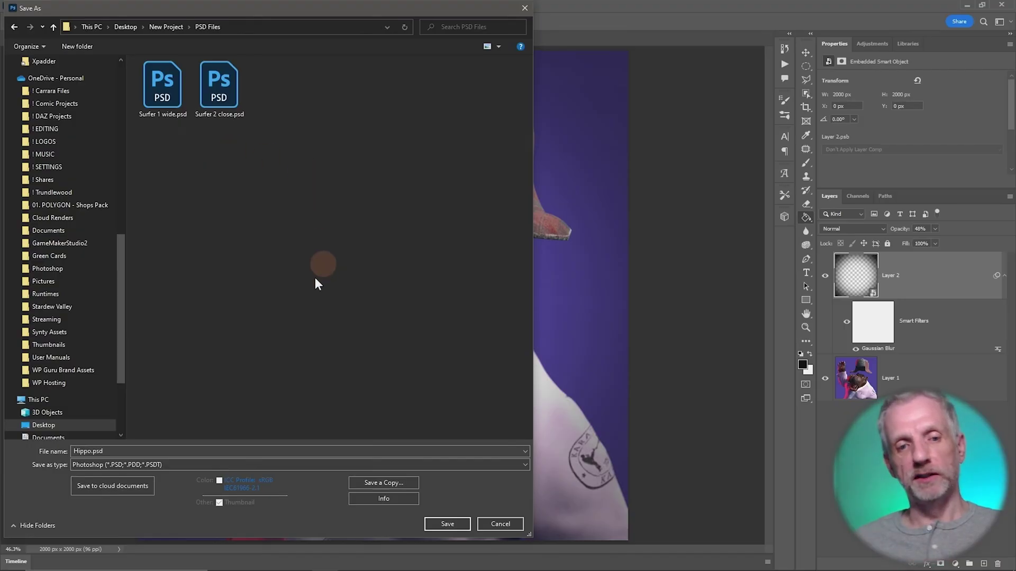
{"action": "left_click", "coordinate": [451, 521]}
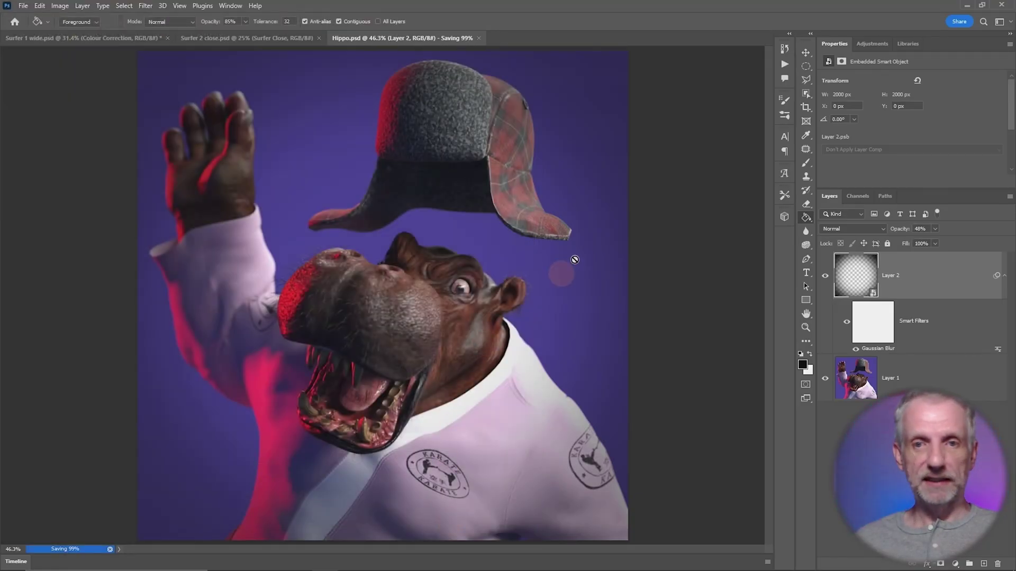
{"action": "left_click", "coordinate": [276, 35]}
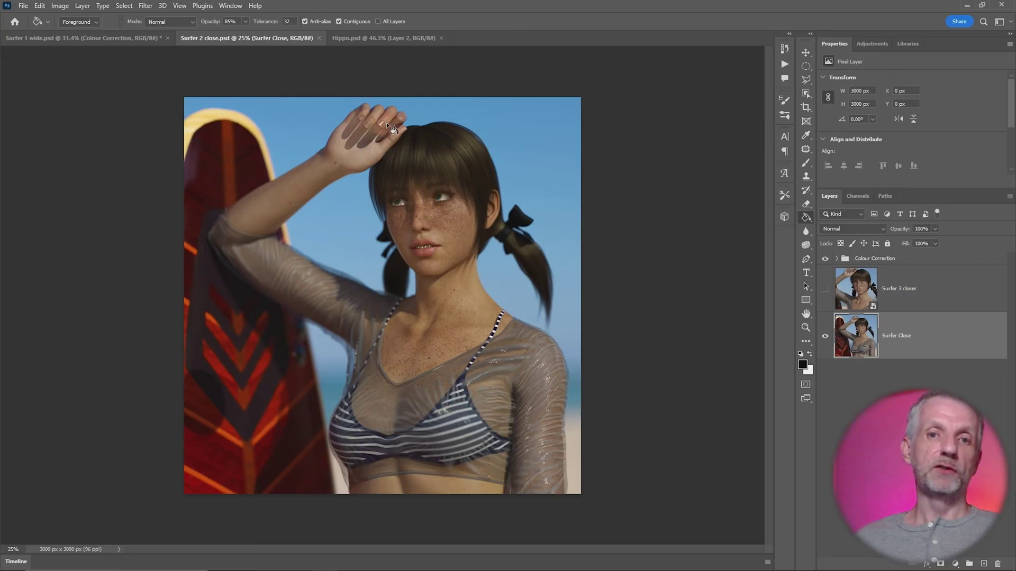
Duplicate Hippo.psd's Layer 2, choosing Surfer 2 close.psd as the destination document
{"action": "left_click", "coordinate": [401, 39]}
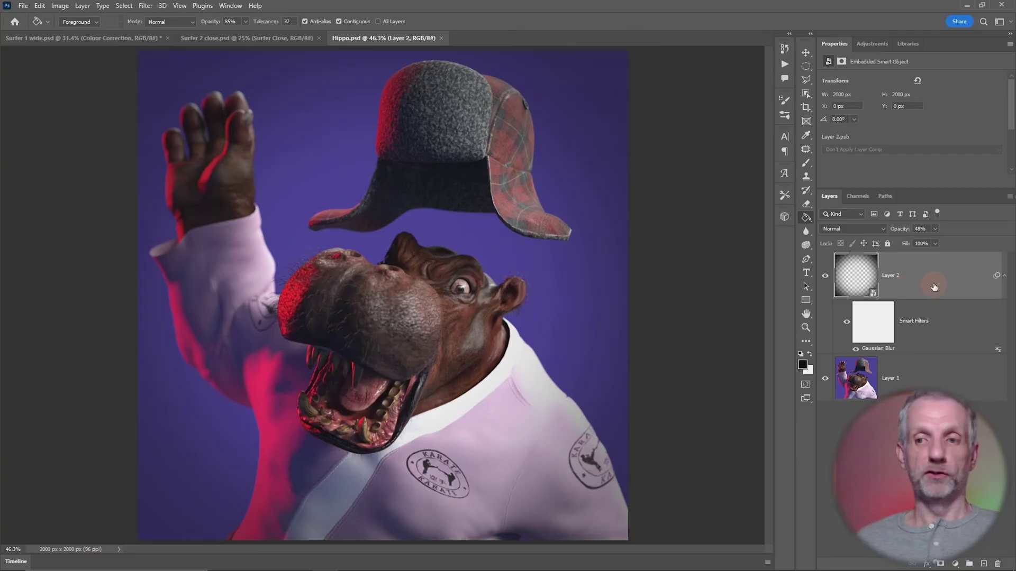
{"action": "right_click", "coordinate": [934, 284]}
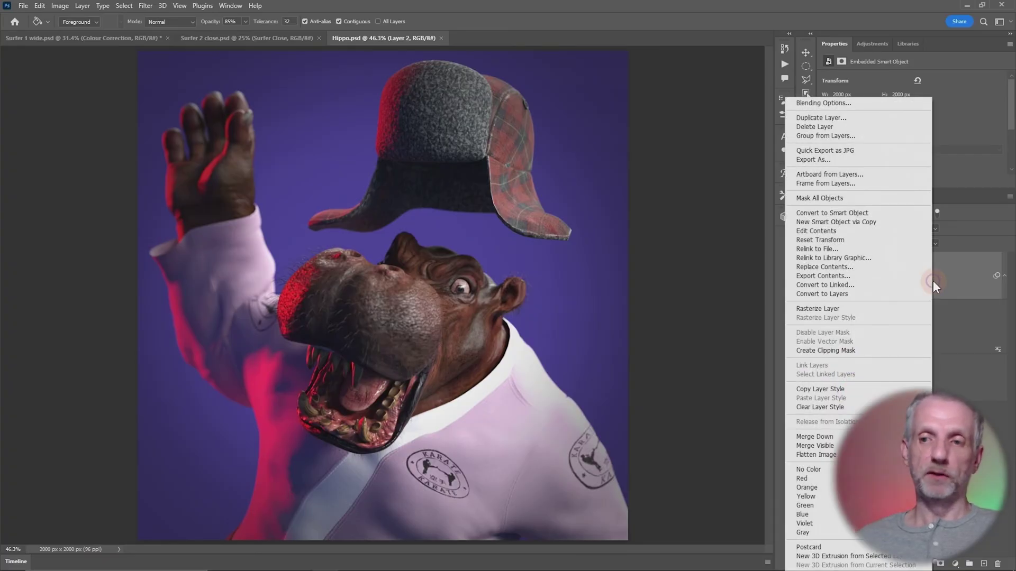
{"action": "left_click", "coordinate": [905, 120]}
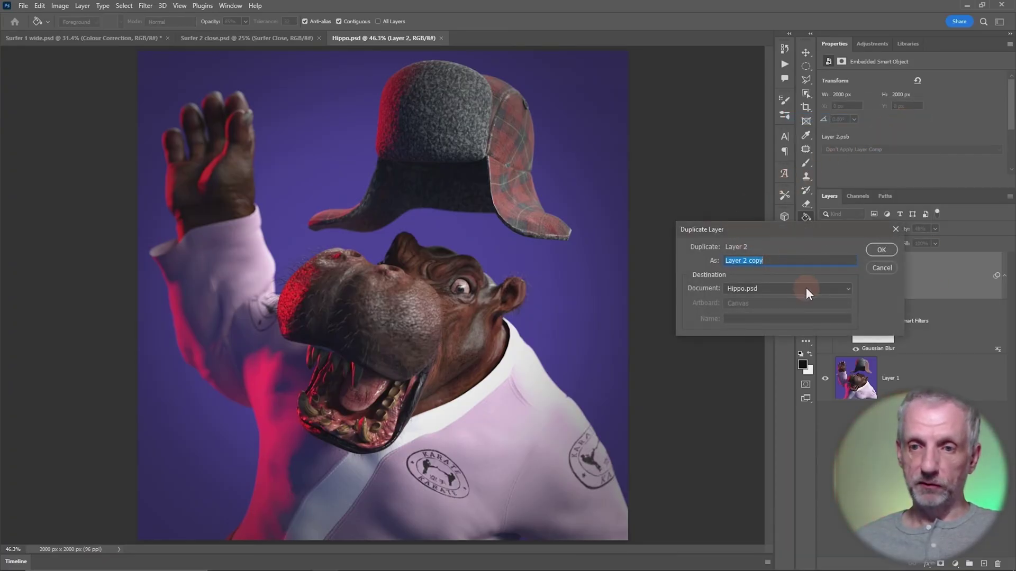
{"action": "left_click", "coordinate": [807, 289]}
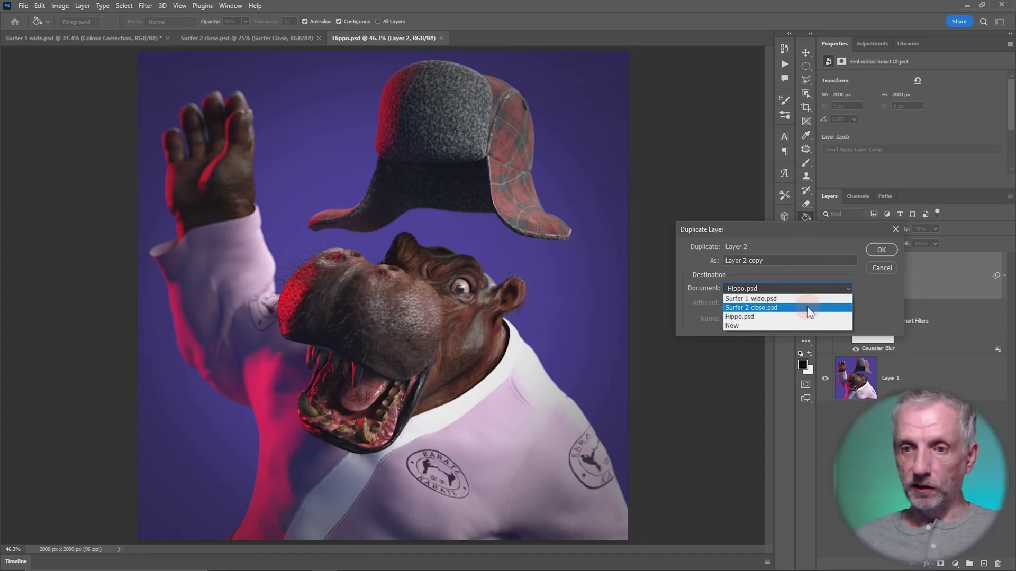
{"action": "left_click", "coordinate": [807, 307]}
Confirm the duplicate and move the copied vignette layer above Surfer 2 close's Colour Correction group
{"action": "left_click", "coordinate": [883, 249]}
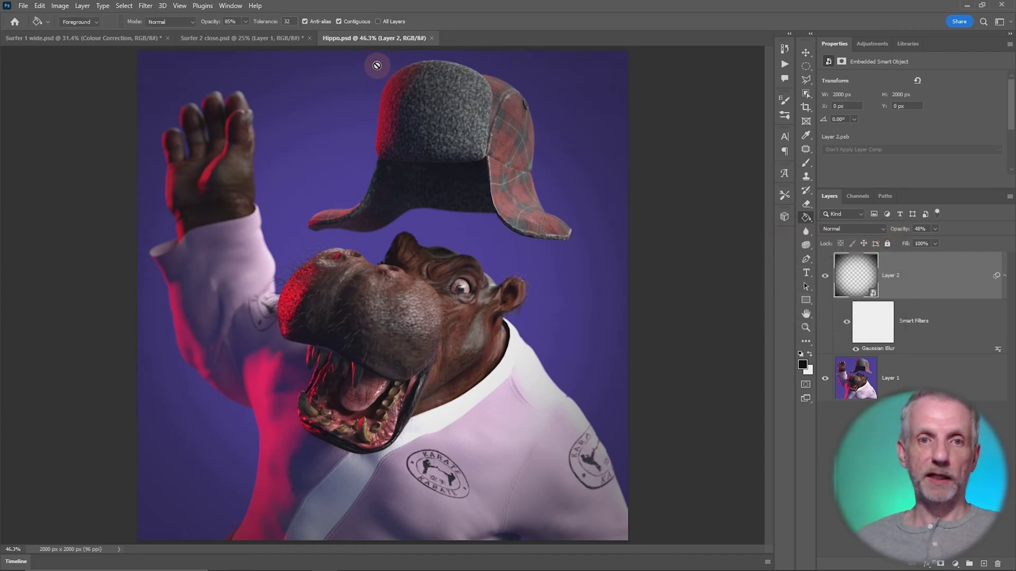
{"action": "left_click", "coordinate": [259, 43]}
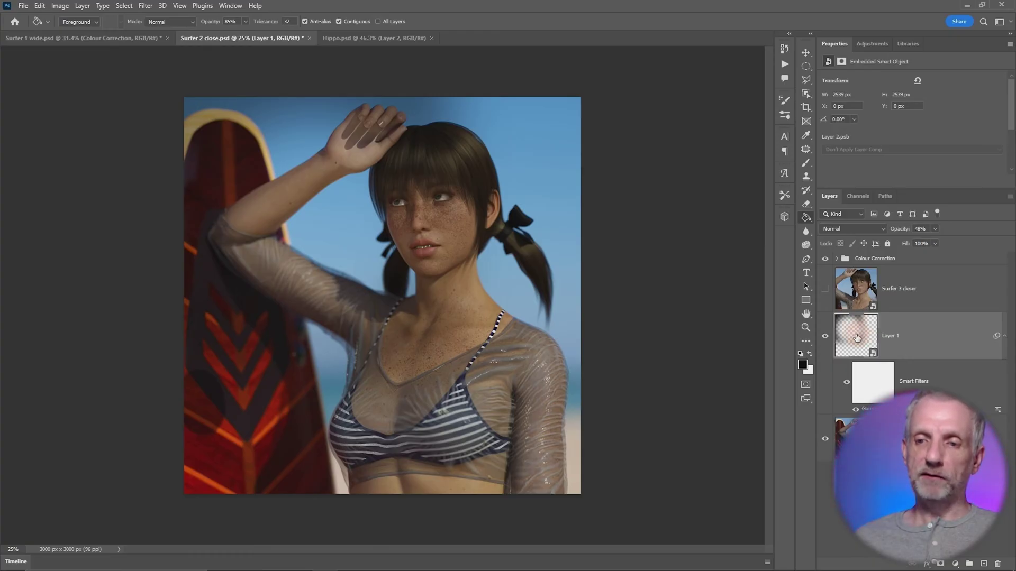
{"action": "left_click_drag", "start_coordinate": [857, 338], "coordinate": [859, 255]}
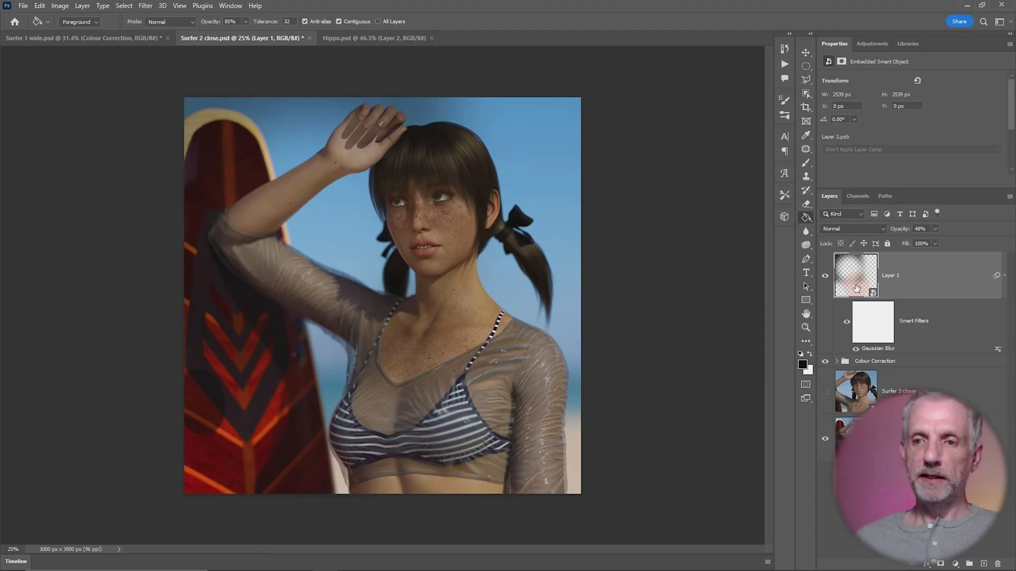
{"action": "left_click", "coordinate": [805, 52]}
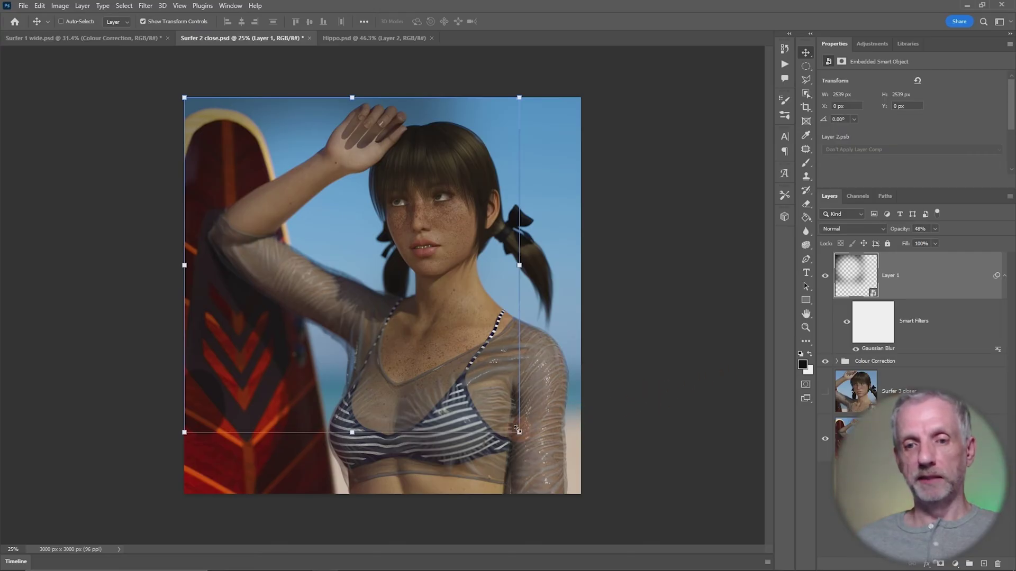
Scale the vignette layer up to about 3018 px so it covers the 3000 px surfer canvas
{"action": "left_click_drag", "start_coordinate": [517, 433], "coordinate": [618, 463]}
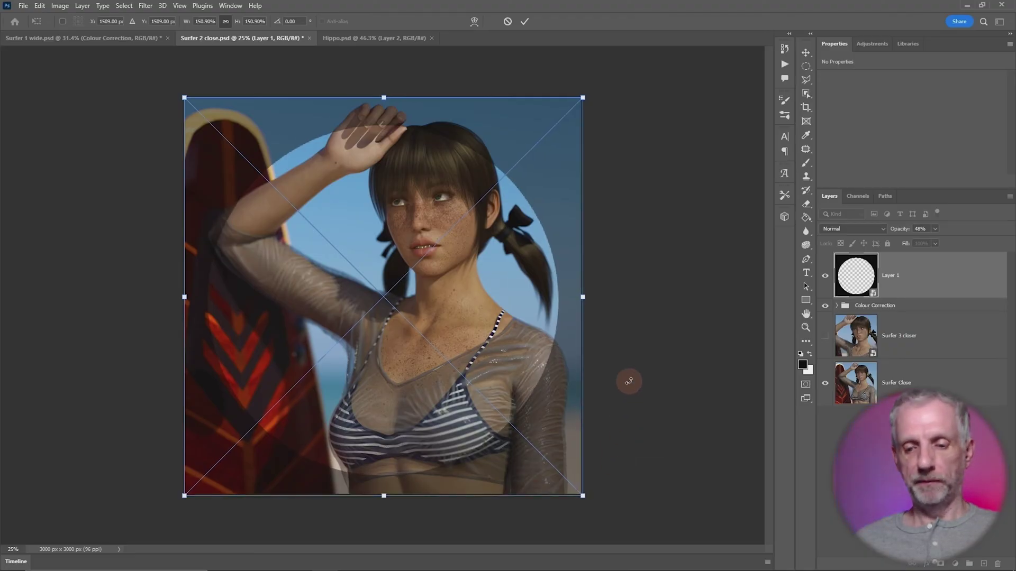
{"action": "key", "text": "Return"}
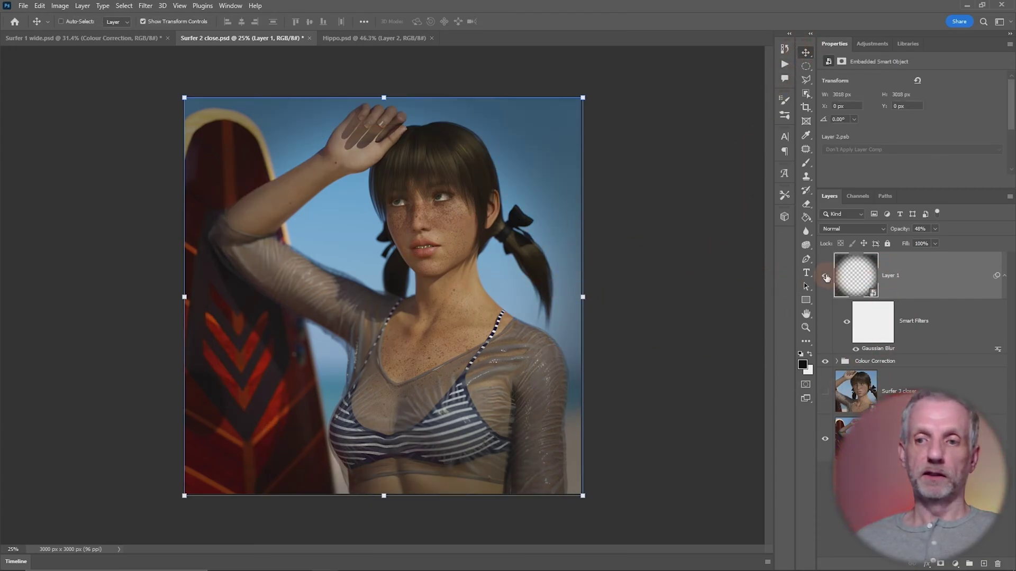
Toggle the surfer's vignette layer off and on twice to compare, then select that layer
{"action": "left_click", "coordinate": [826, 277]}
{"action": "left_click", "coordinate": [826, 276]}
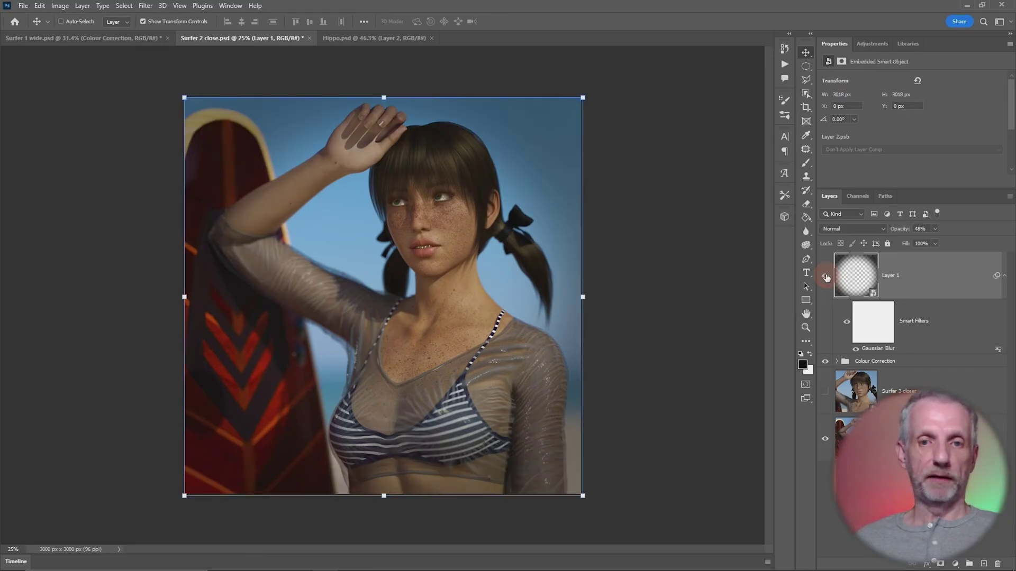
{"action": "left_click", "coordinate": [826, 276]}
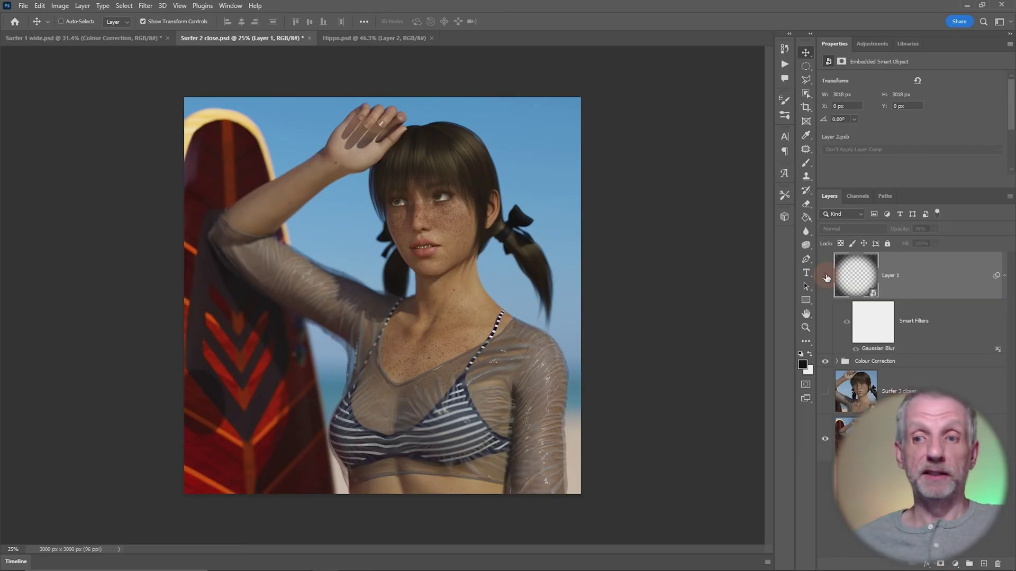
{"action": "left_click", "coordinate": [826, 276]}
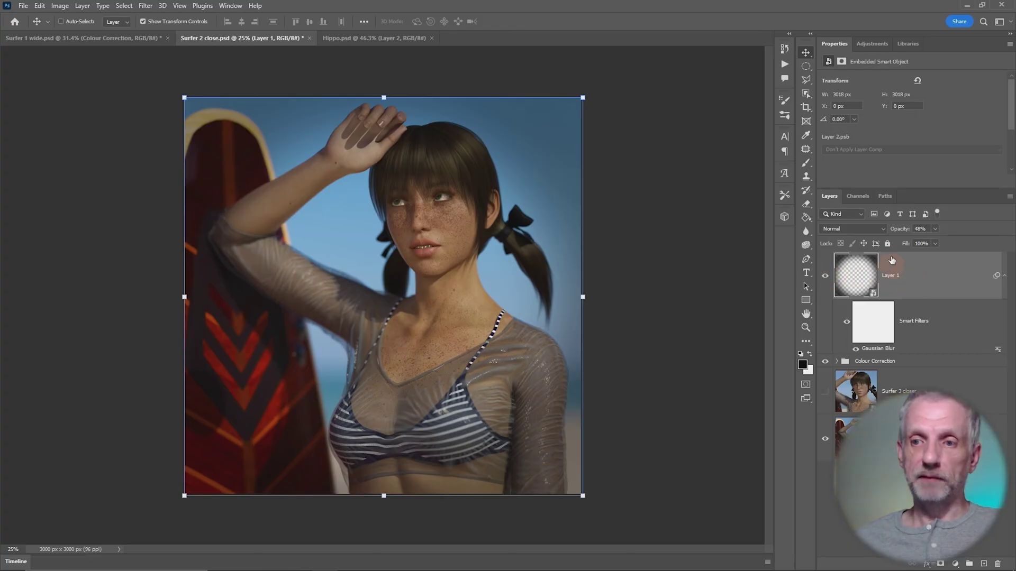
{"action": "left_click", "coordinate": [919, 229]}
{"action": "left_click", "coordinate": [880, 303]}
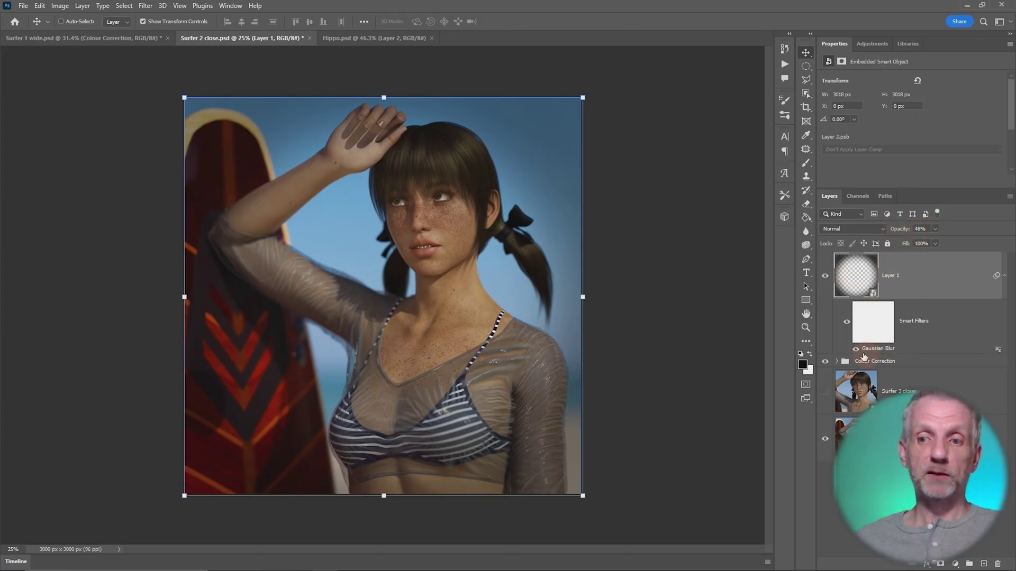
{"action": "left_click", "coordinate": [890, 307]}
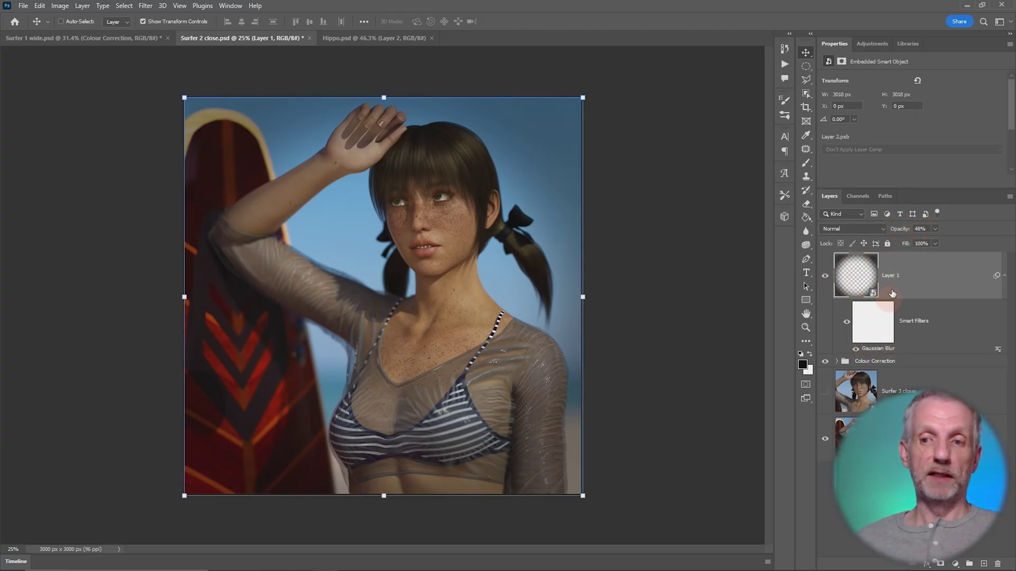
{"action": "left_click", "coordinate": [872, 296]}
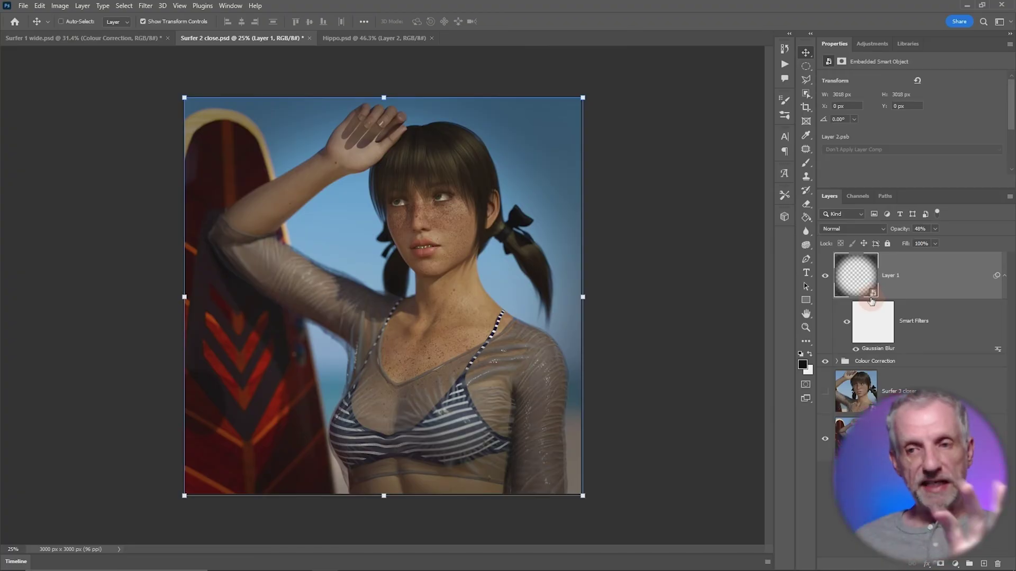
Lower the vignette layer's opacity from 48% to 38%, checking it with and without
{"action": "left_click", "coordinate": [826, 278]}
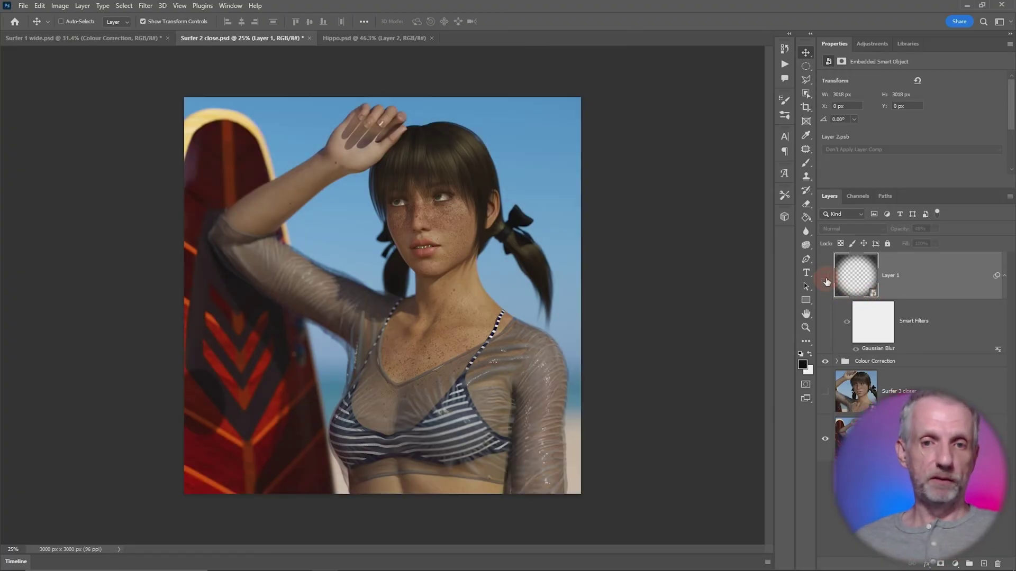
{"action": "left_click", "coordinate": [825, 278]}
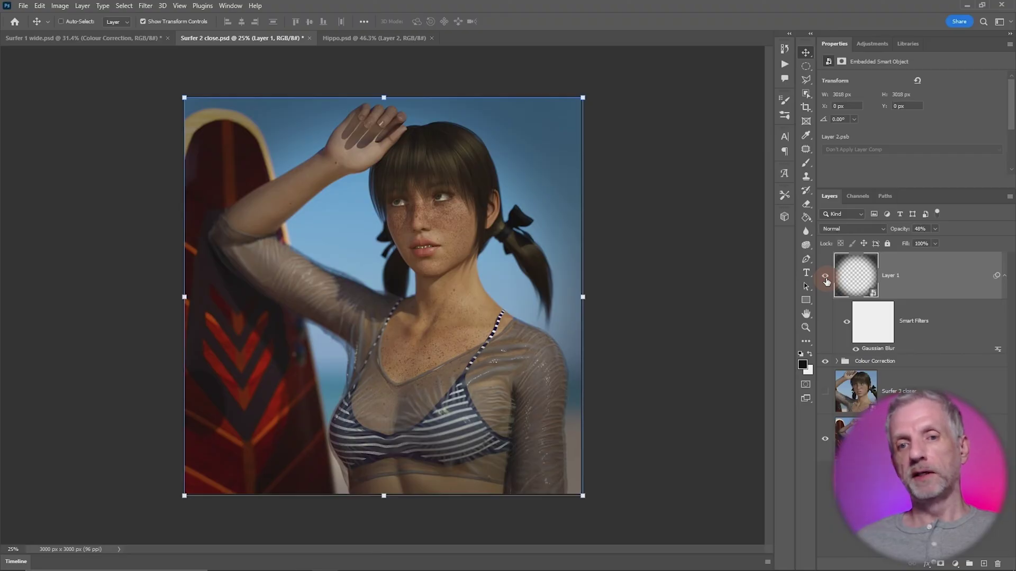
{"action": "left_click_drag", "start_coordinate": [899, 229], "coordinate": [894, 231]}
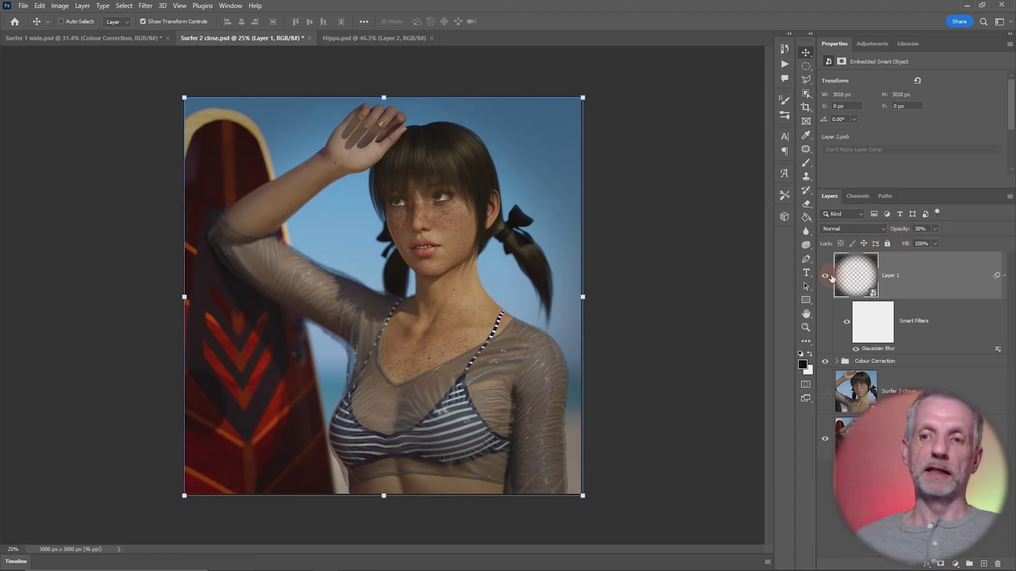
{"action": "left_click", "coordinate": [827, 276]}
{"action": "left_click", "coordinate": [827, 276]}
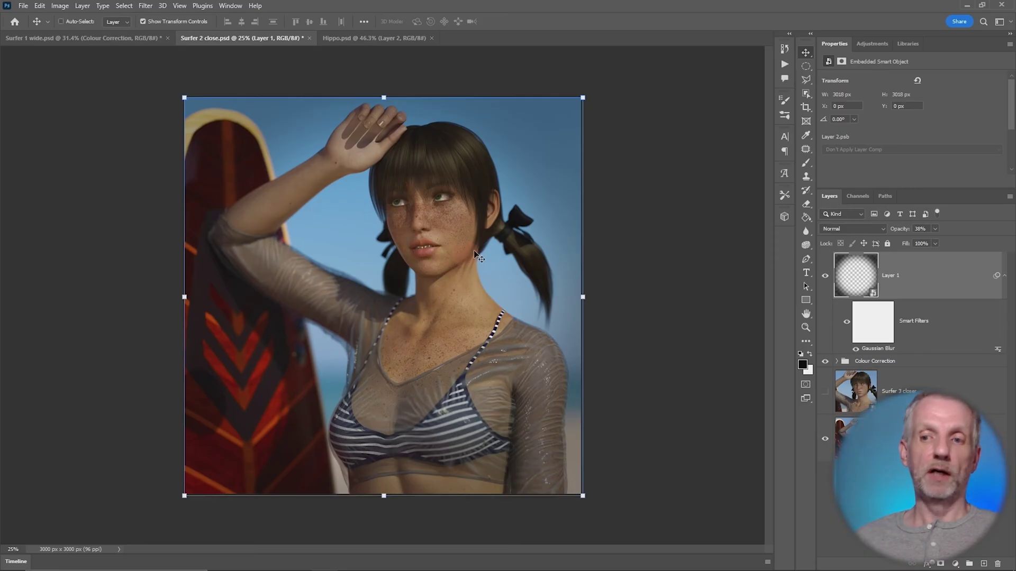
{"action": "left_click", "coordinate": [925, 279]}
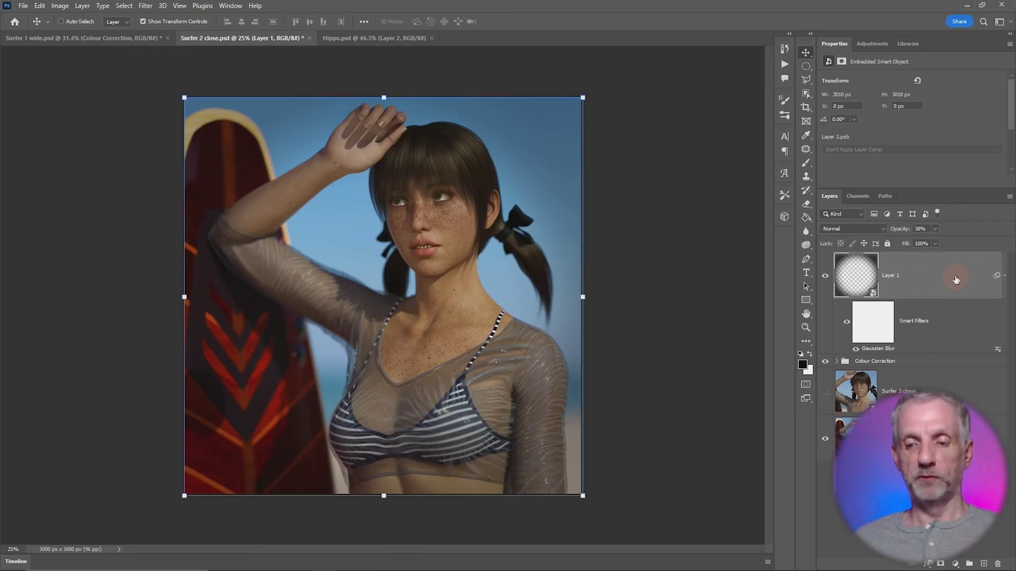
Delete the copied vignette layer and add a new empty layer above the Colour Correction group
{"action": "key", "text": "Delete"}
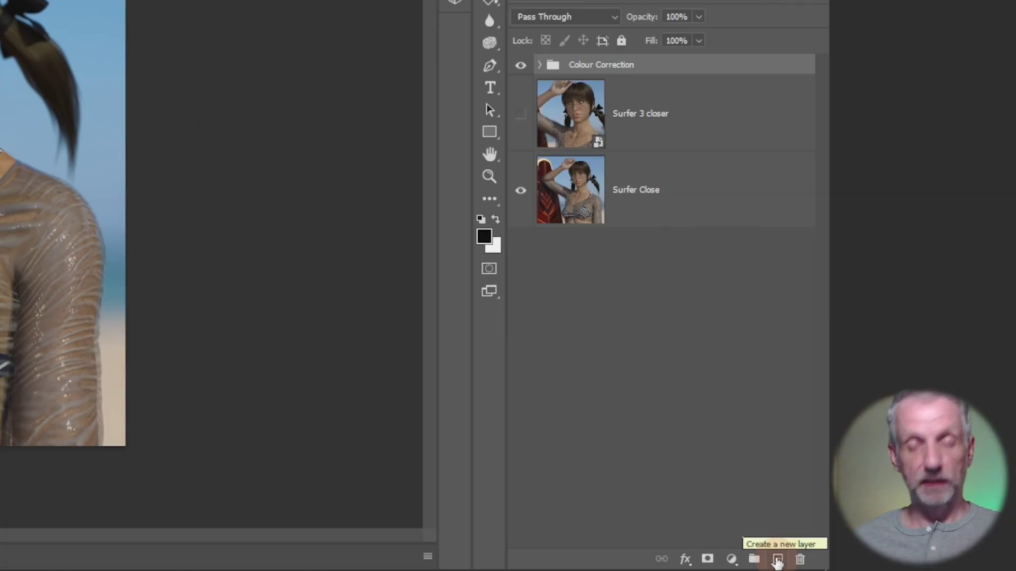
{"action": "left_click", "coordinate": [777, 559]}
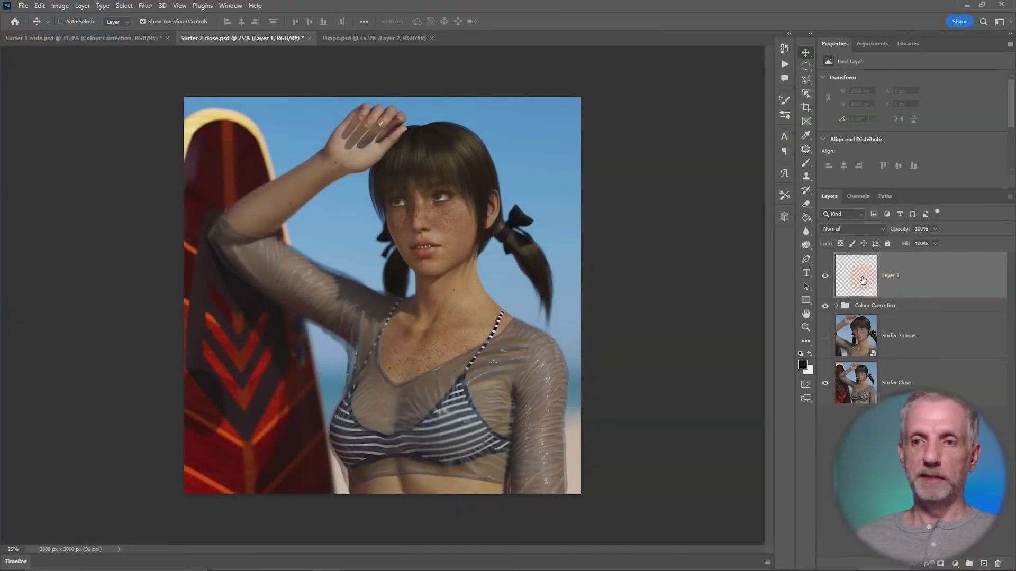
{"action": "left_click", "coordinate": [808, 64]}
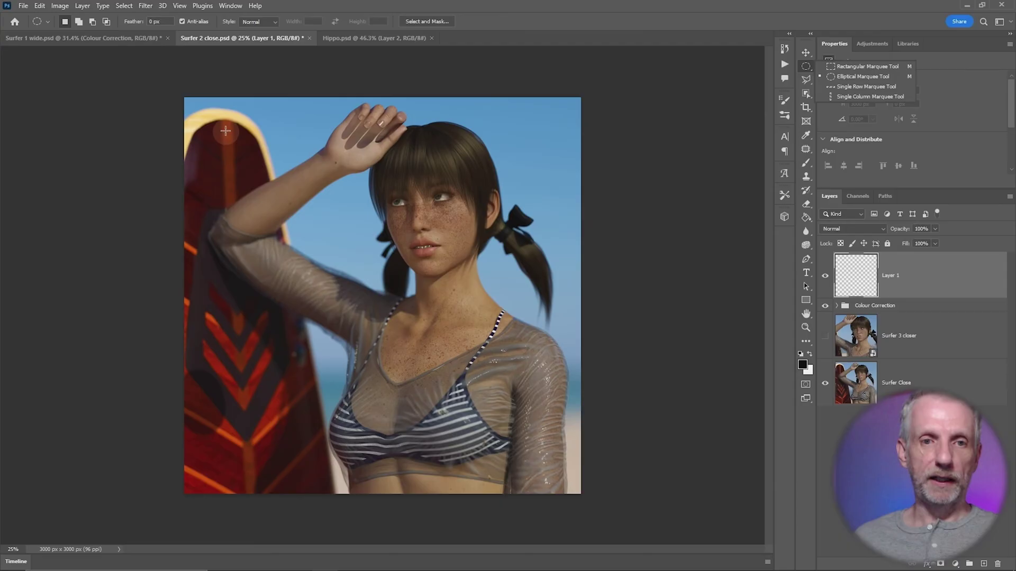
Draw an elliptical selection around the surfer's head and shoulders, then invert it with Select > Inverse
{"action": "left_click_drag", "start_coordinate": [223, 124], "coordinate": [555, 398]}
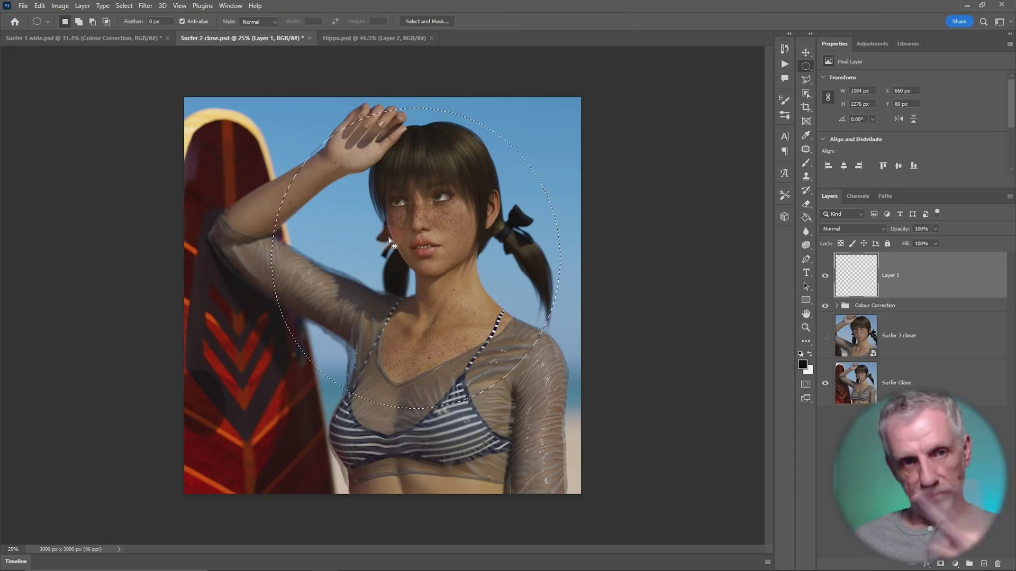
{"action": "left_click", "coordinate": [125, 7]}
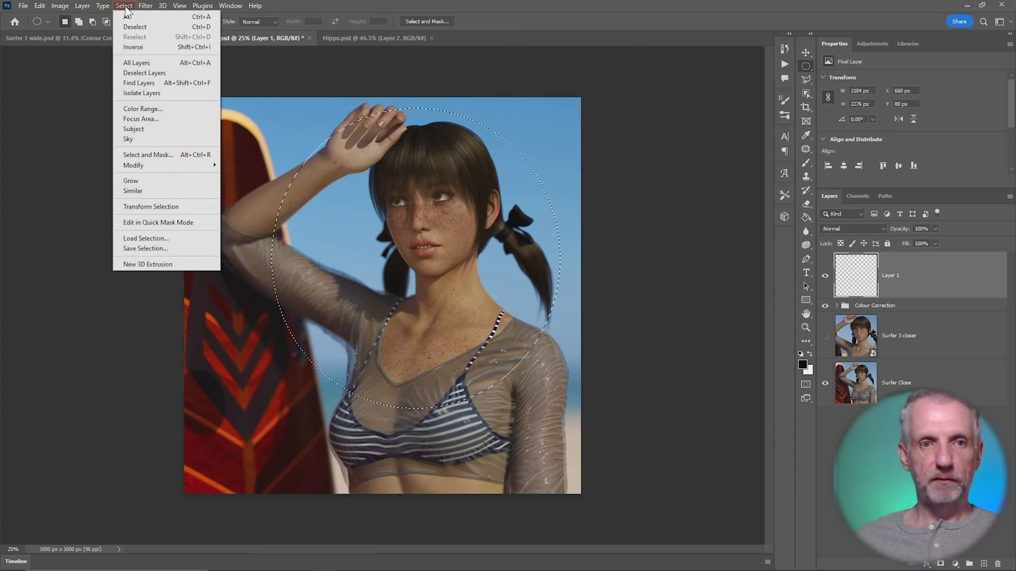
{"action": "left_click", "coordinate": [151, 48]}
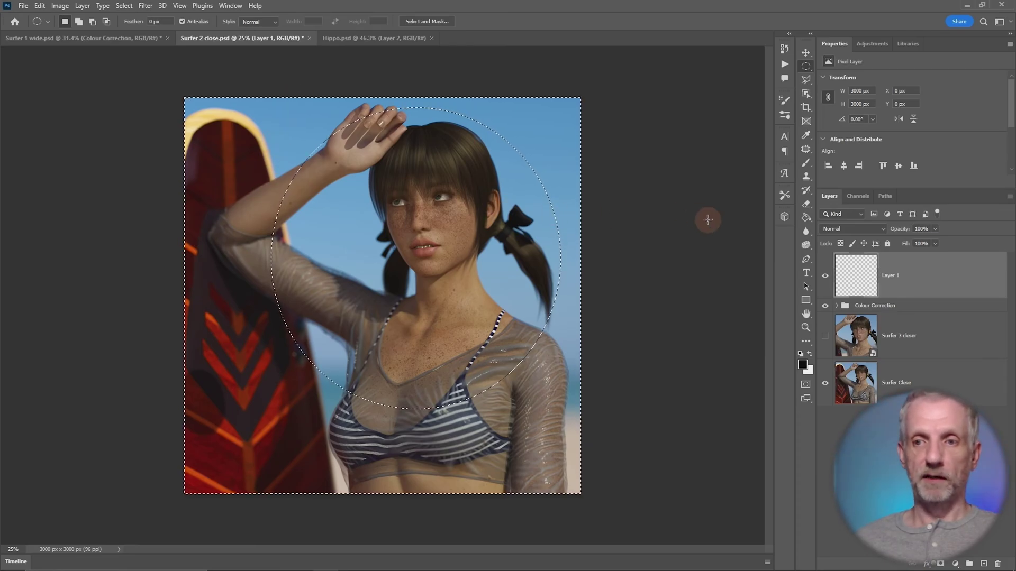
Fill Layer 1 black outside the circle with the Paint Bucket, covering missed spots, then deselect
{"action": "left_click", "coordinate": [806, 218]}
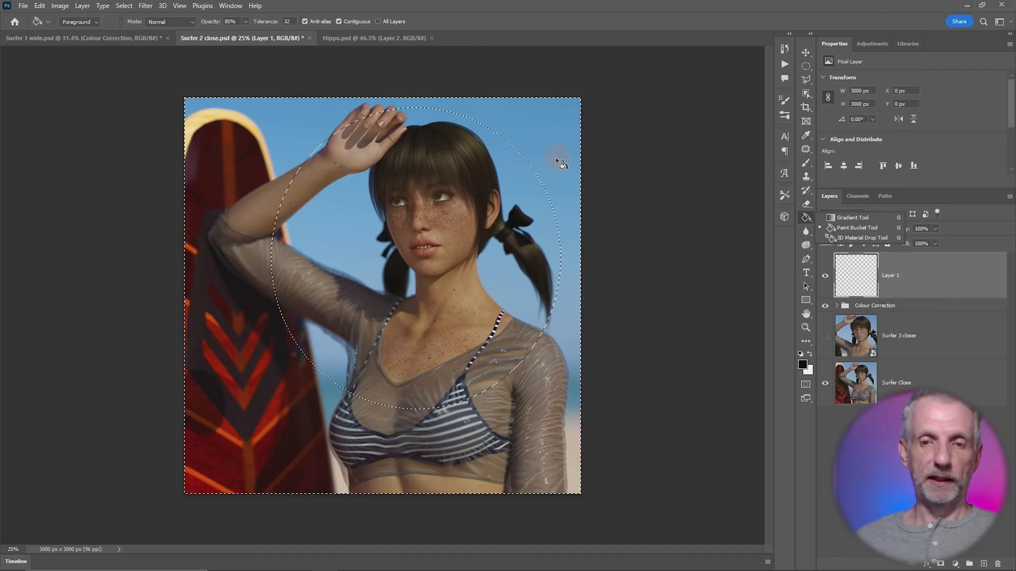
{"action": "left_click", "coordinate": [280, 128]}
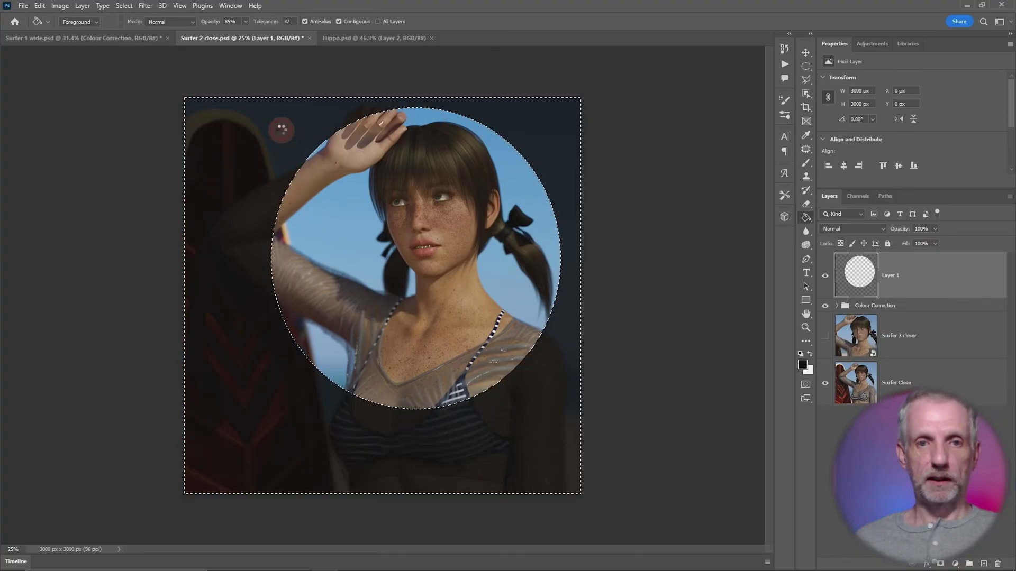
{"action": "left_click", "coordinate": [302, 149]}
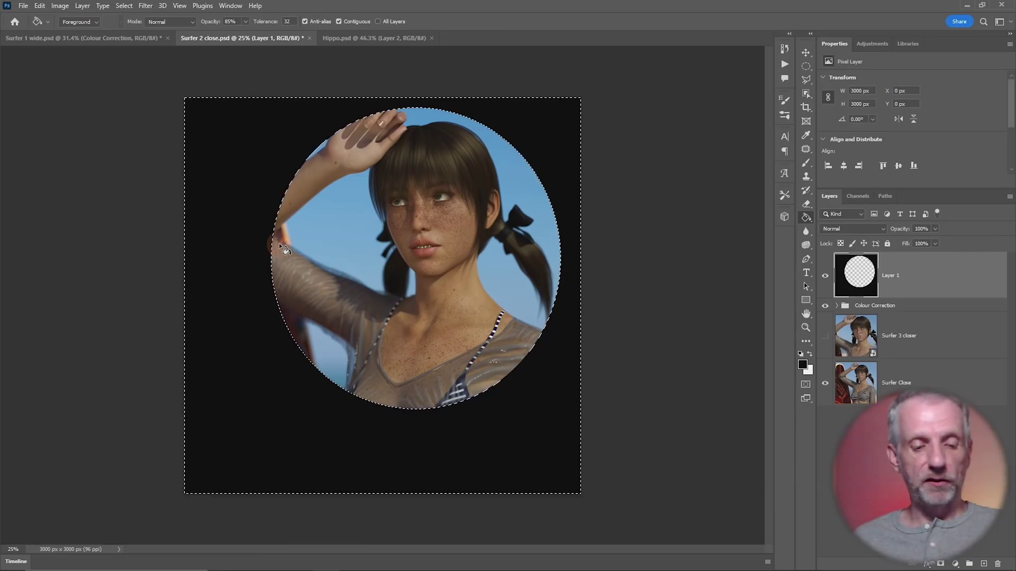
{"action": "key", "text": "ctrl+d"}
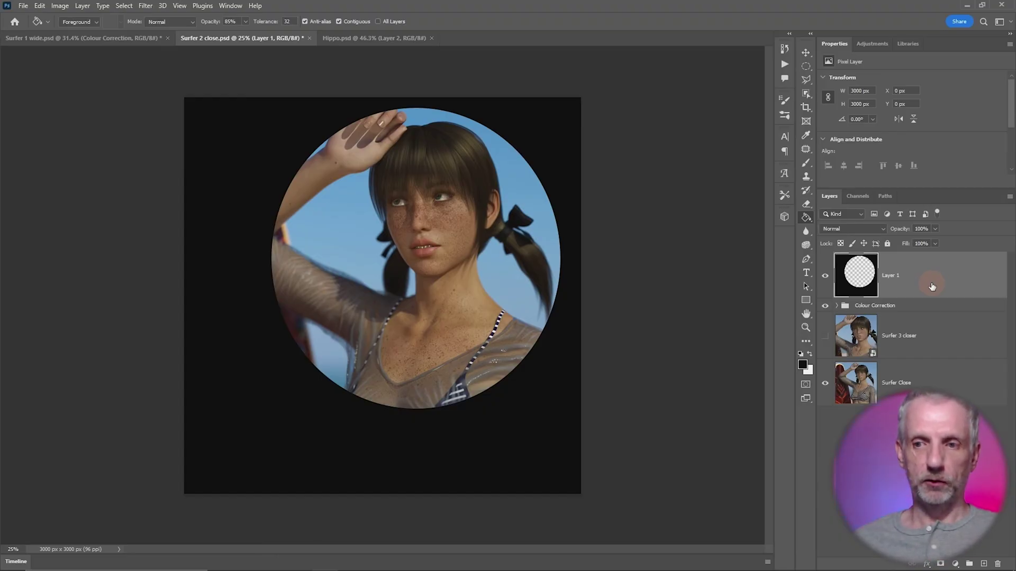
Convert Layer 1, the black frame with the circular hole, into a smart object
{"action": "right_click", "coordinate": [932, 286]}
{"action": "left_click", "coordinate": [971, 291]}
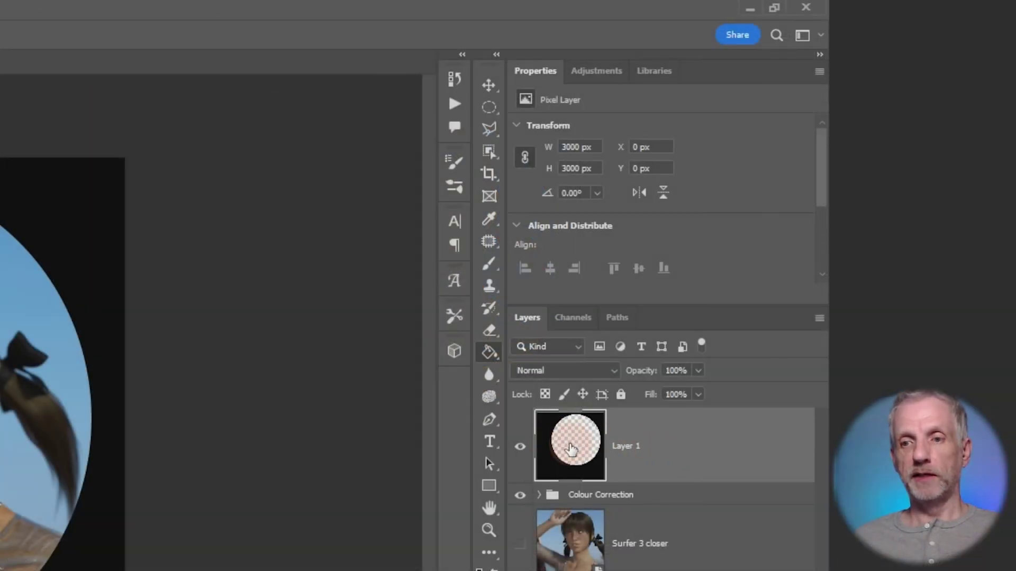
{"action": "right_click", "coordinate": [570, 444]}
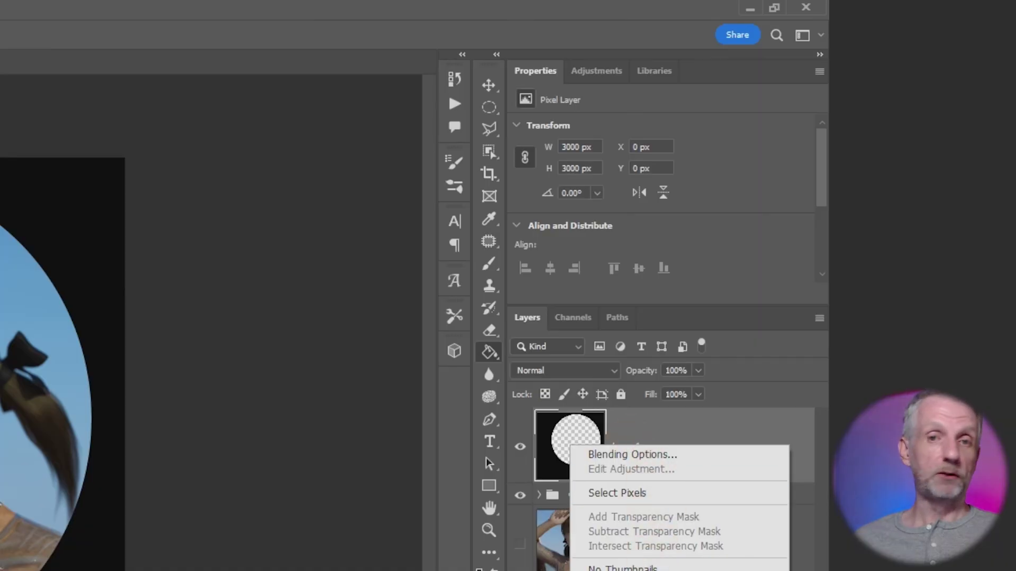
{"action": "left_click", "coordinate": [647, 444]}
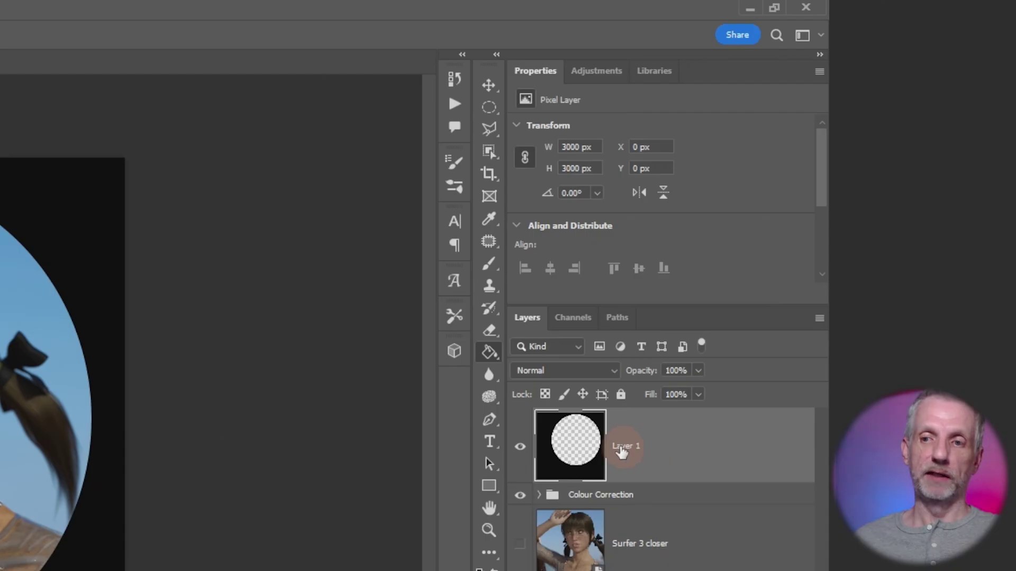
{"action": "left_click", "coordinate": [642, 450]}
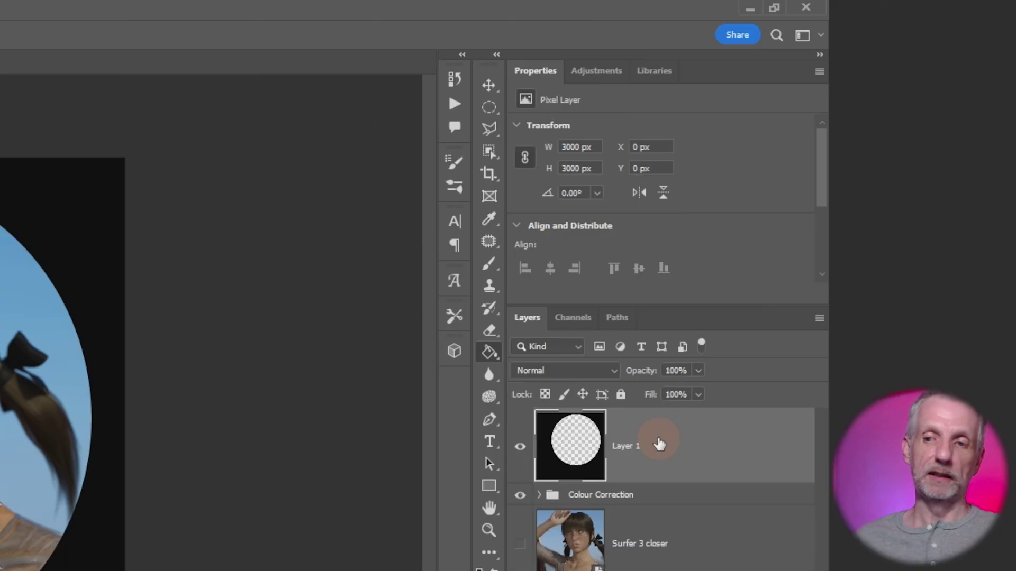
{"action": "right_click", "coordinate": [657, 443]}
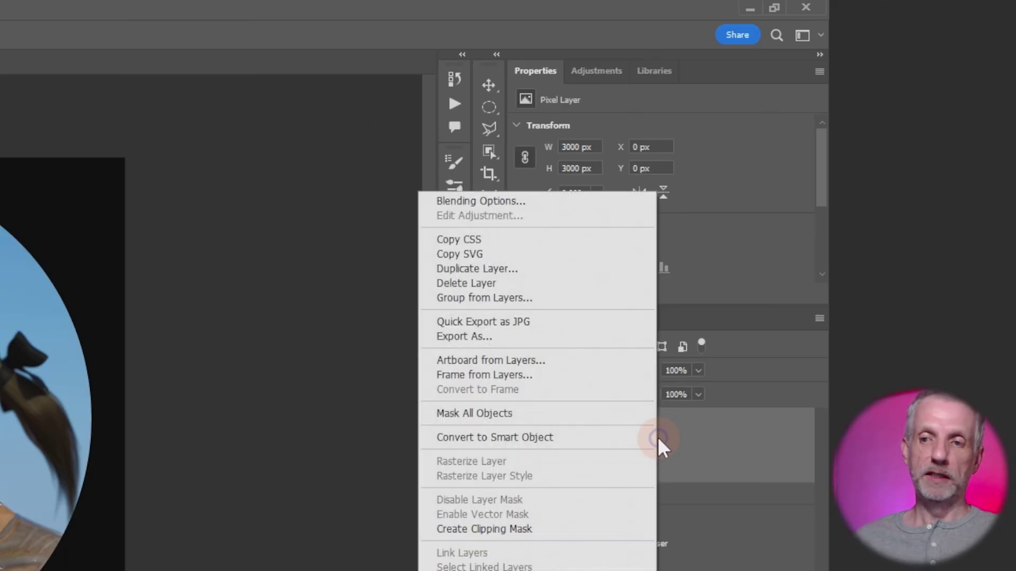
{"action": "left_click", "coordinate": [620, 447]}
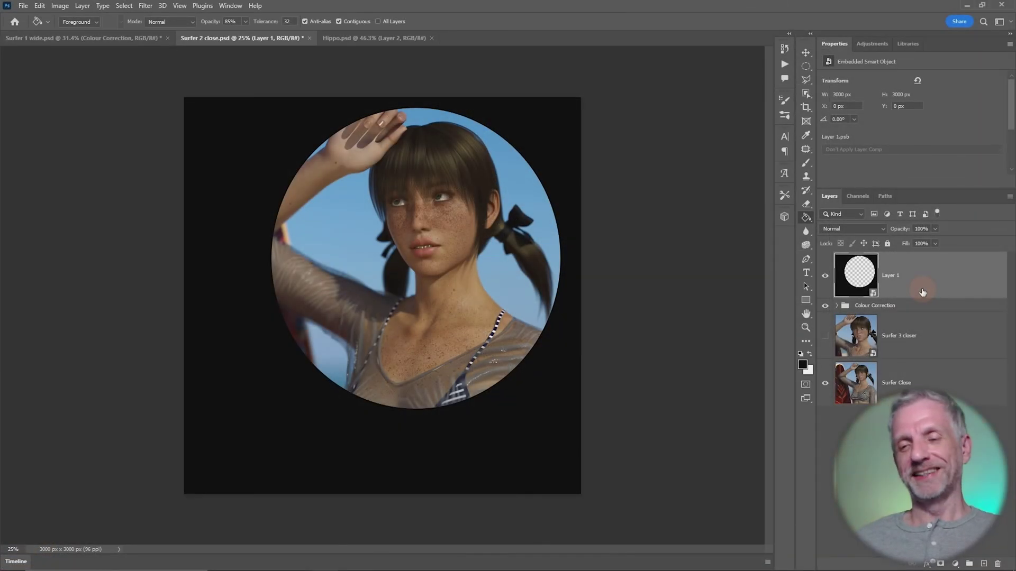
Apply a Gaussian Blur smart filter to Layer 1's black circular frame
{"action": "left_click", "coordinate": [144, 6]}
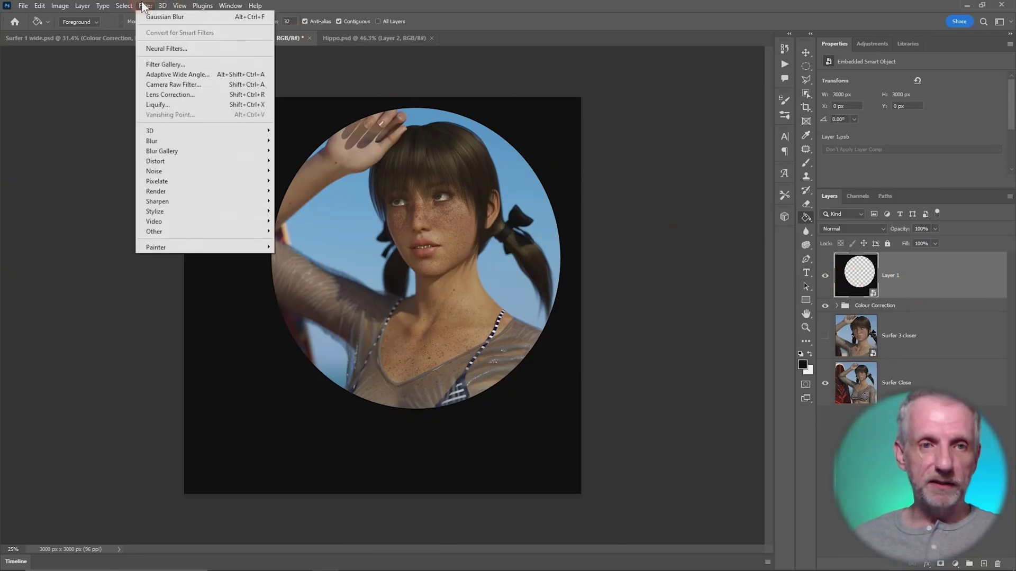
{"action": "left_click", "coordinate": [173, 139]}
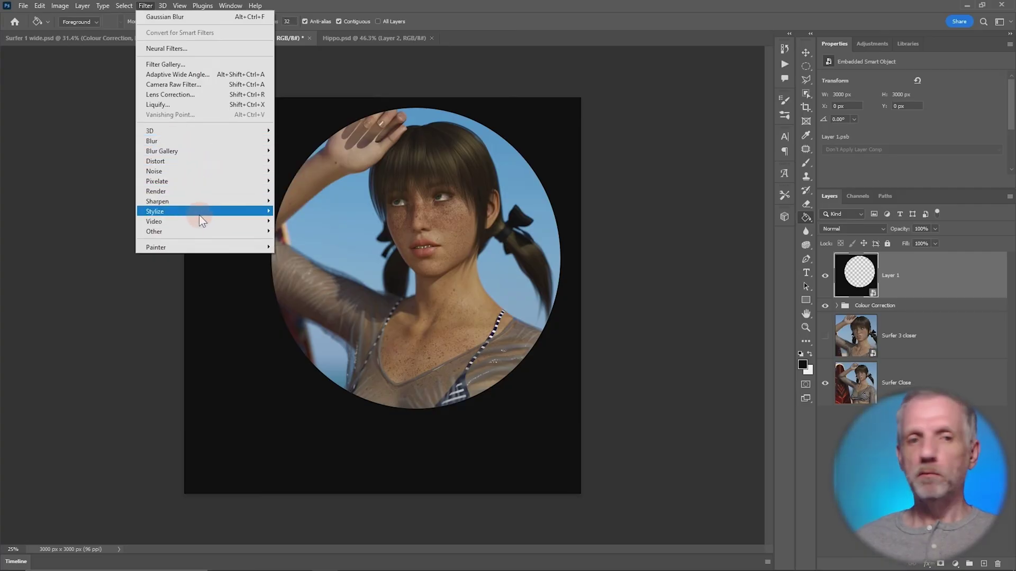
{"action": "mouse_move", "coordinate": [218, 141]}
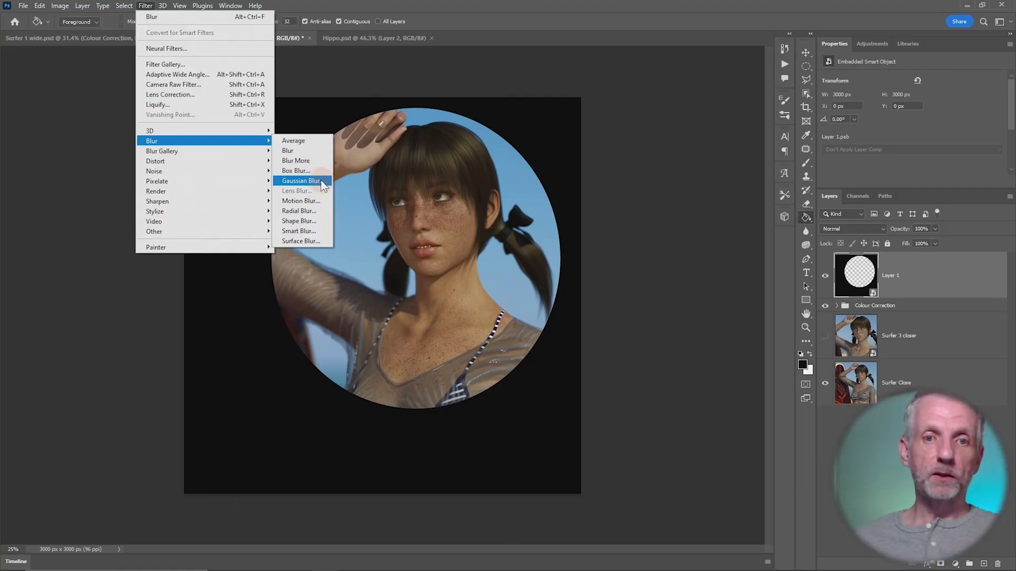
{"action": "left_click", "coordinate": [321, 180]}
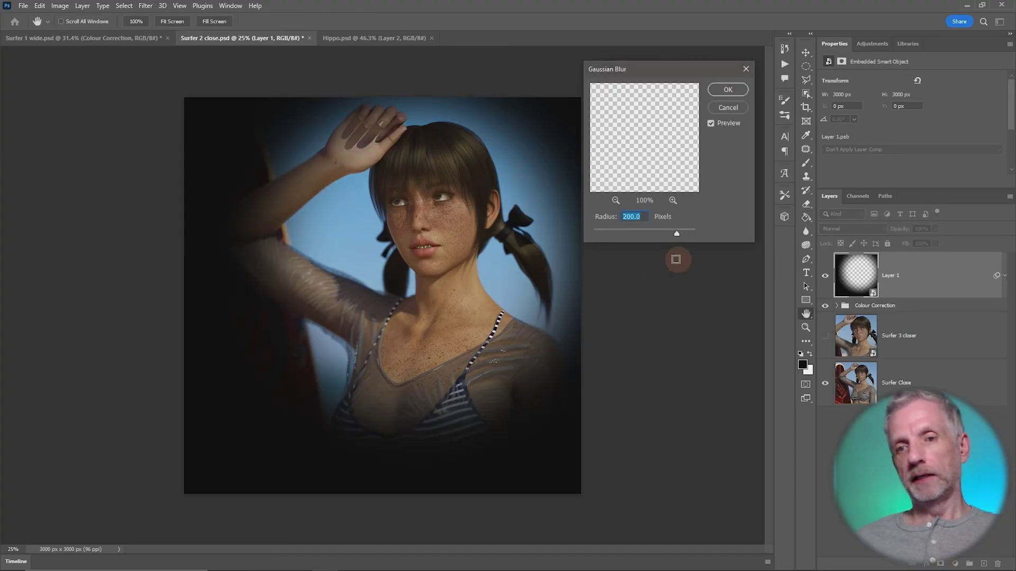
{"action": "left_click_drag", "start_coordinate": [690, 77], "coordinate": [707, 62]}
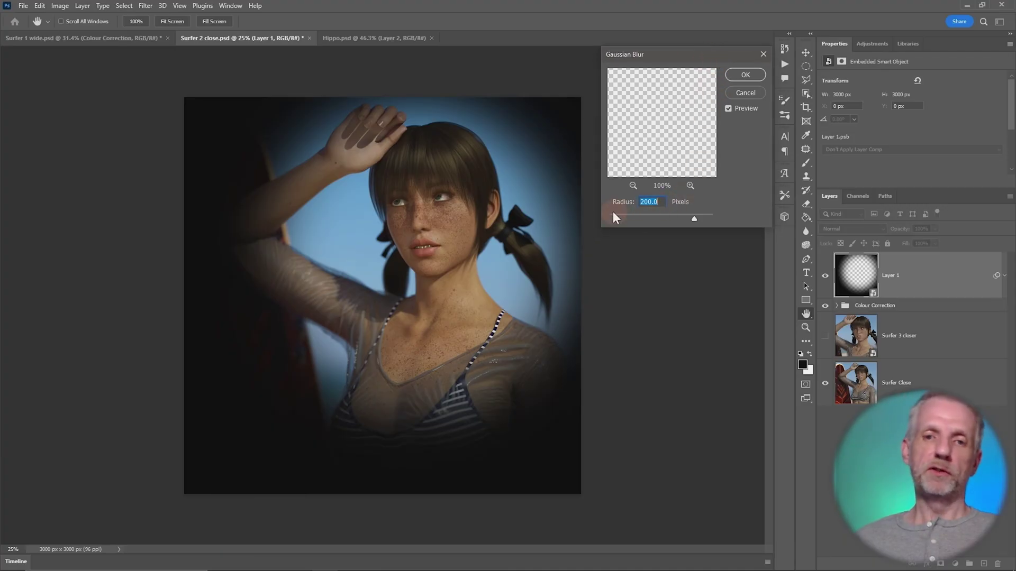
{"action": "mouse_move", "coordinate": [696, 218]}
{"action": "left_mouse_down"}
{"action": "mouse_move", "coordinate": [665, 217]}
{"action": "mouse_move", "coordinate": [695, 221]}
{"action": "left_mouse_up"}
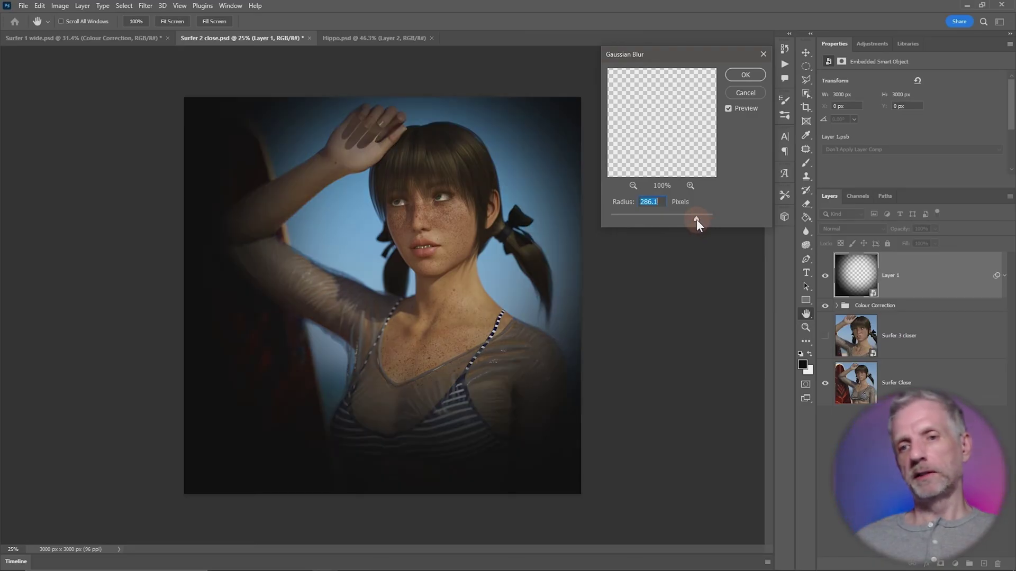
{"action": "left_click_drag", "start_coordinate": [696, 219], "coordinate": [696, 221]}
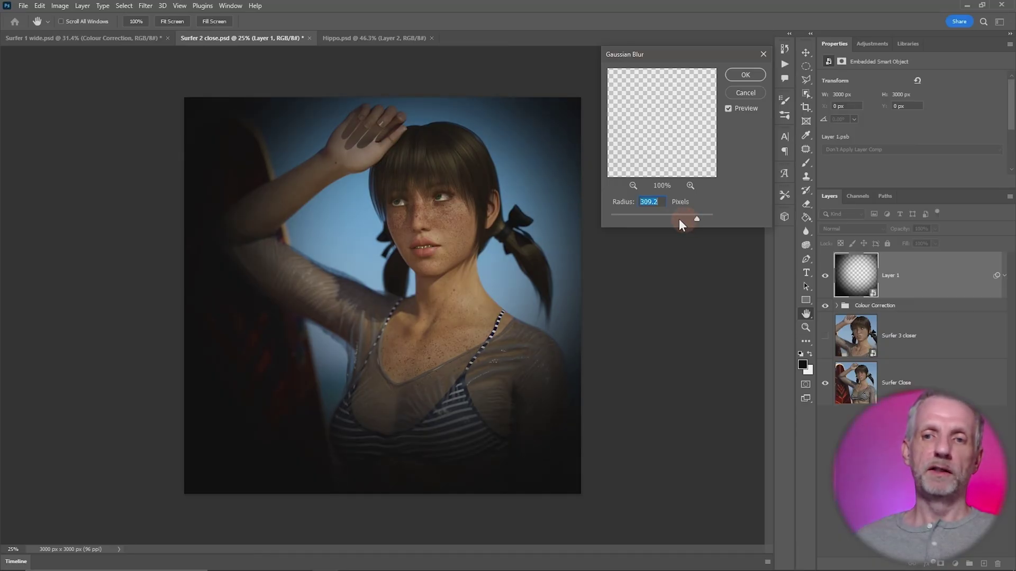
{"action": "type", "text": "300"}
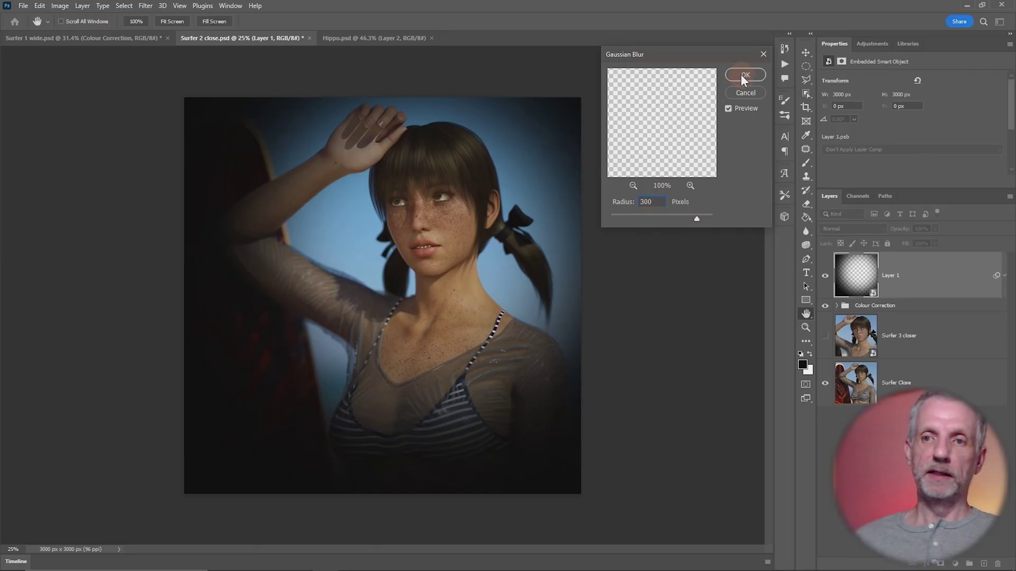
{"action": "left_click", "coordinate": [743, 74]}
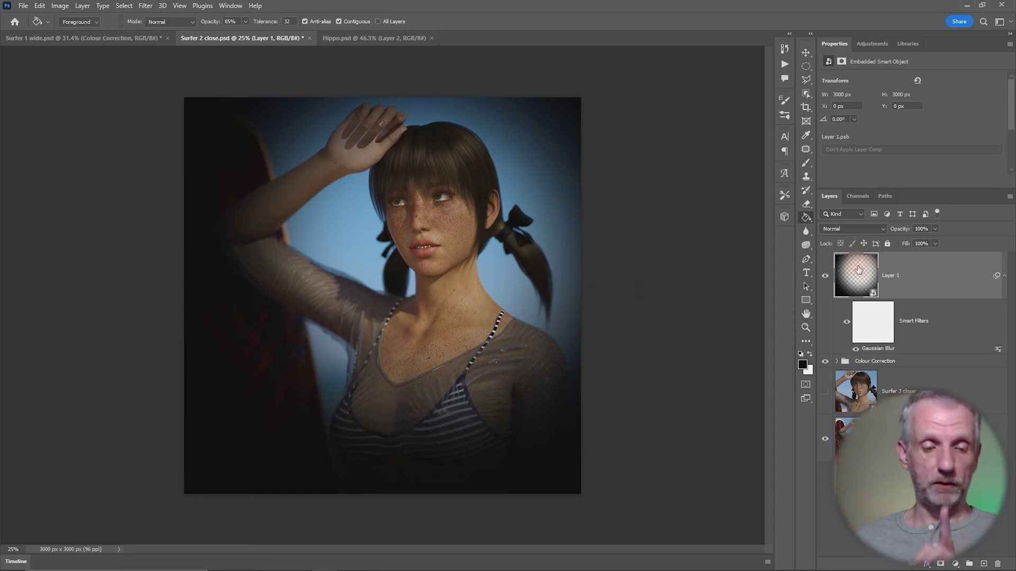
Lower Layer 1's opacity to 51% and toggle its visibility to compare before and after
{"action": "left_click", "coordinate": [898, 274]}
{"action": "left_click_drag", "start_coordinate": [904, 231], "coordinate": [878, 232]}
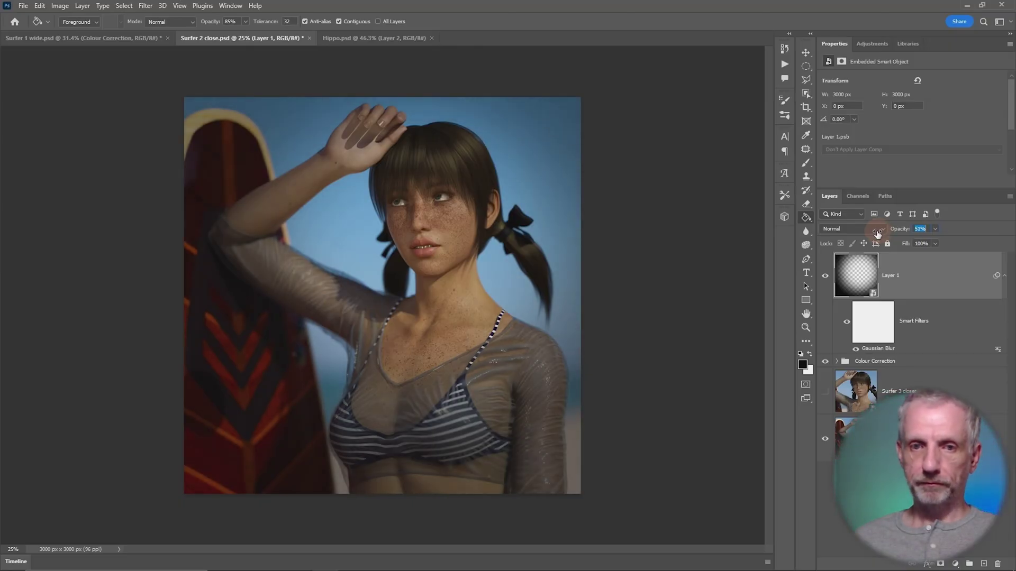
{"action": "left_click", "coordinate": [830, 282]}
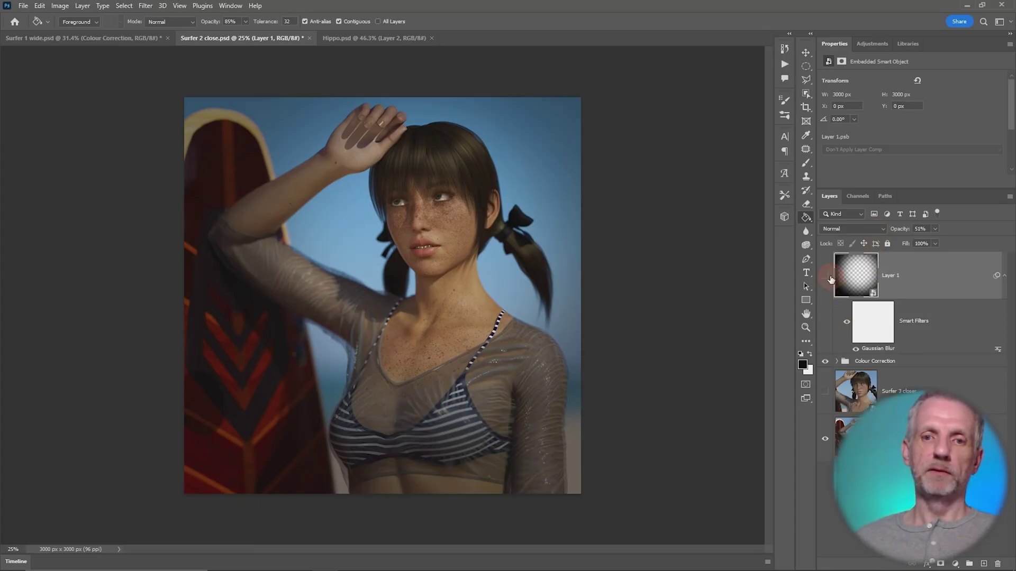
{"action": "left_click", "coordinate": [831, 280]}
{"action": "left_click", "coordinate": [831, 280]}
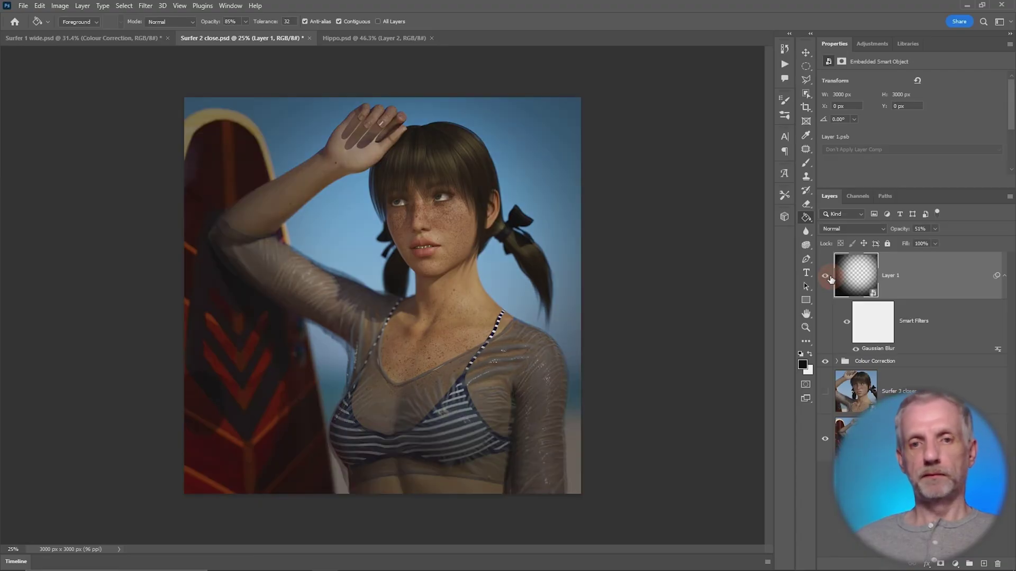
{"action": "left_click", "coordinate": [830, 279]}
{"action": "left_click", "coordinate": [831, 279]}
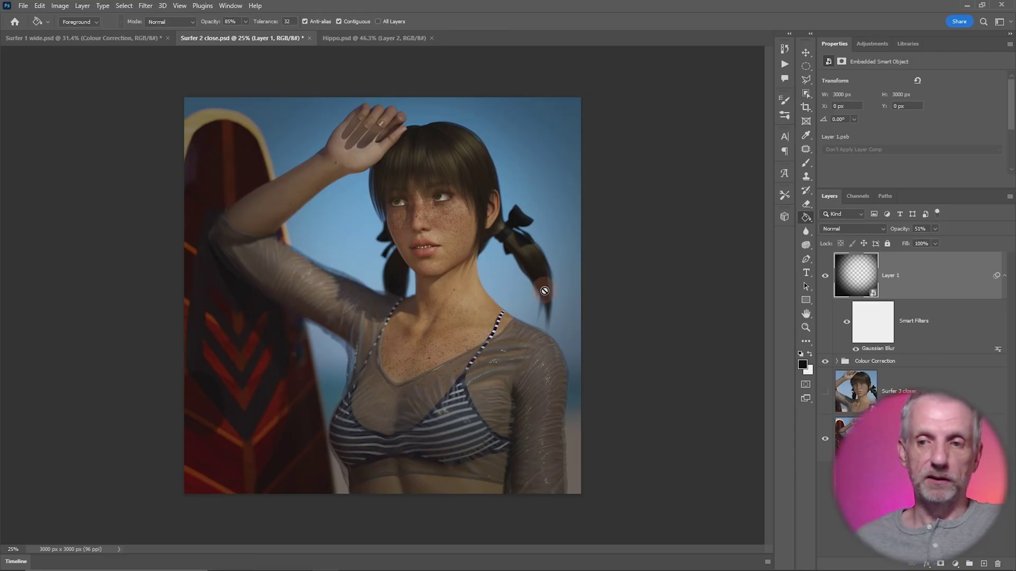
Select Brightness/Contrast 1 in the Colour Correction group and set its Brightness to 18
{"action": "left_click", "coordinate": [837, 362]}
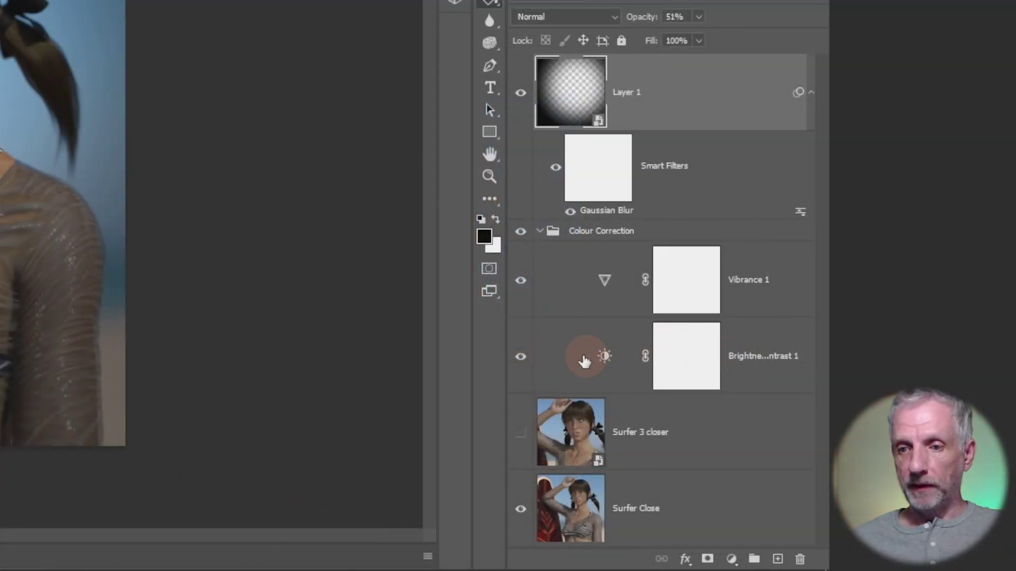
{"action": "left_click", "coordinate": [572, 359]}
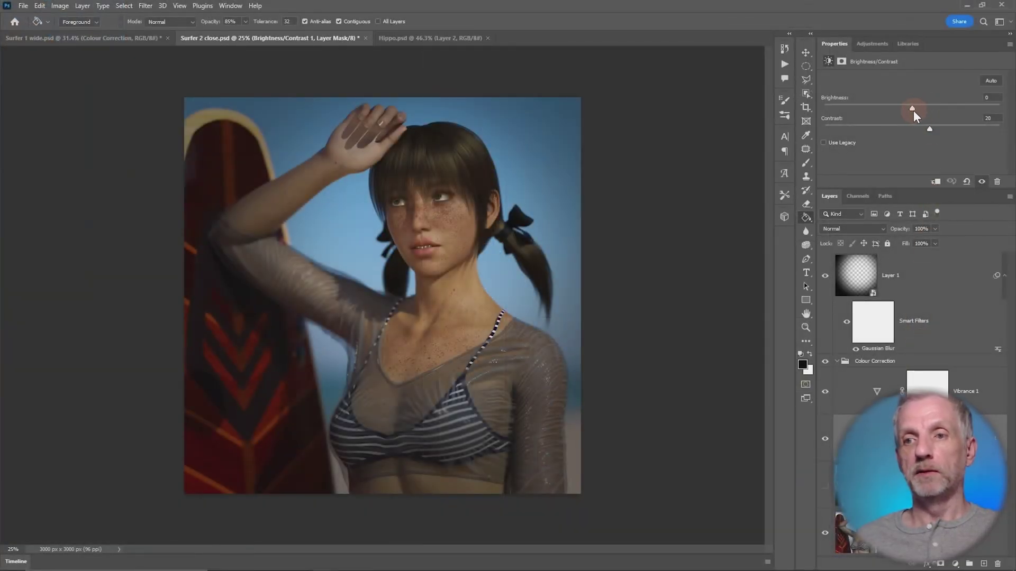
{"action": "left_click_drag", "start_coordinate": [913, 110], "coordinate": [922, 112]}
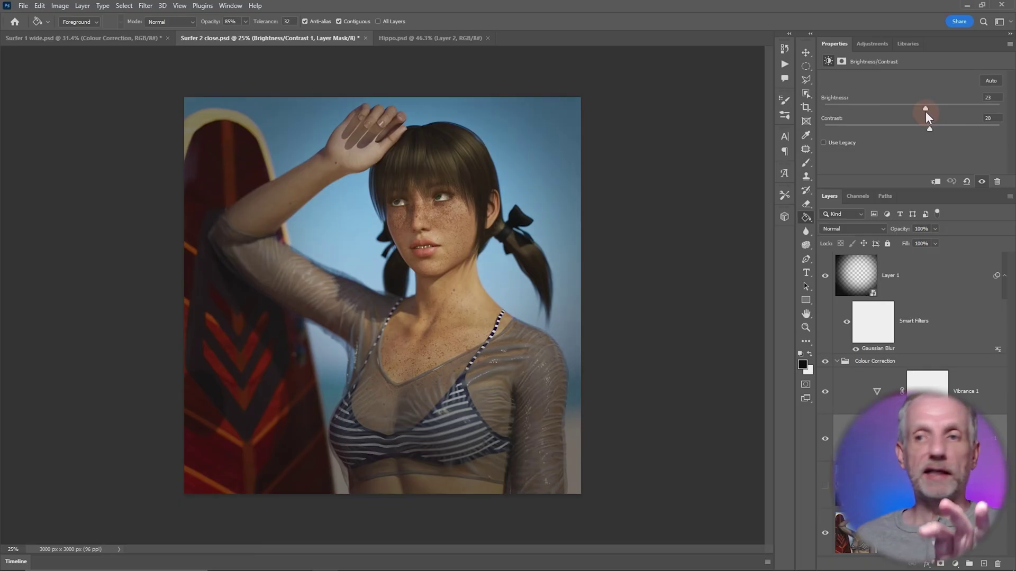
{"action": "left_click_drag", "start_coordinate": [925, 111], "coordinate": [920, 112]}
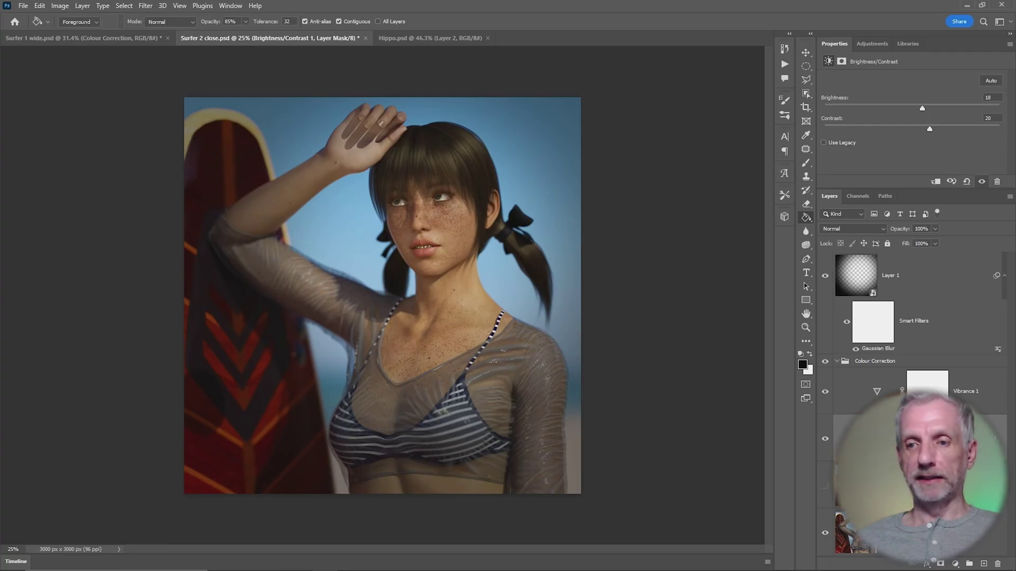
Move the blurred vignette Layer 1 into the Colour Correction group, then collapse the group
{"action": "left_click", "coordinate": [838, 361]}
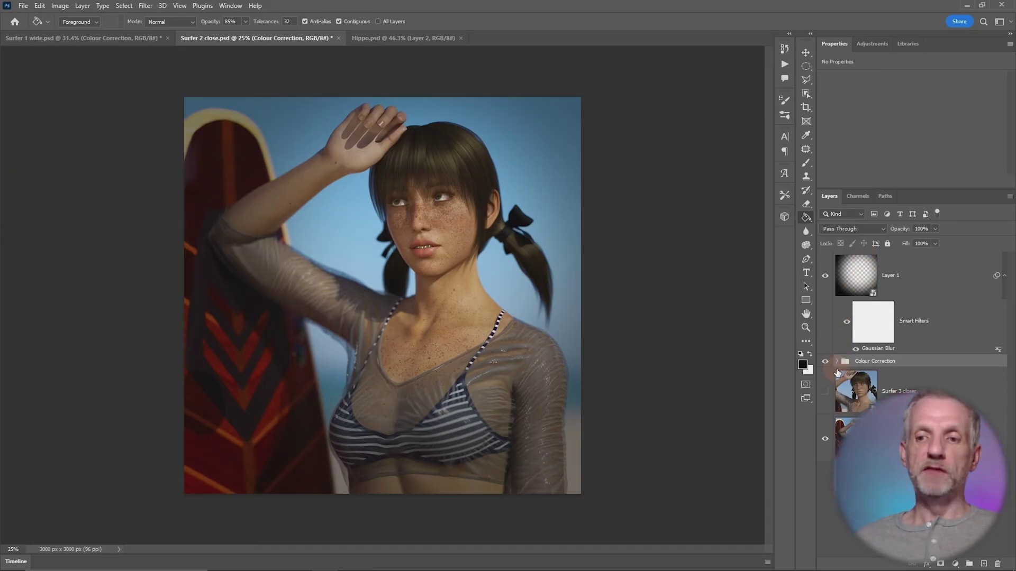
{"action": "left_click", "coordinate": [838, 362]}
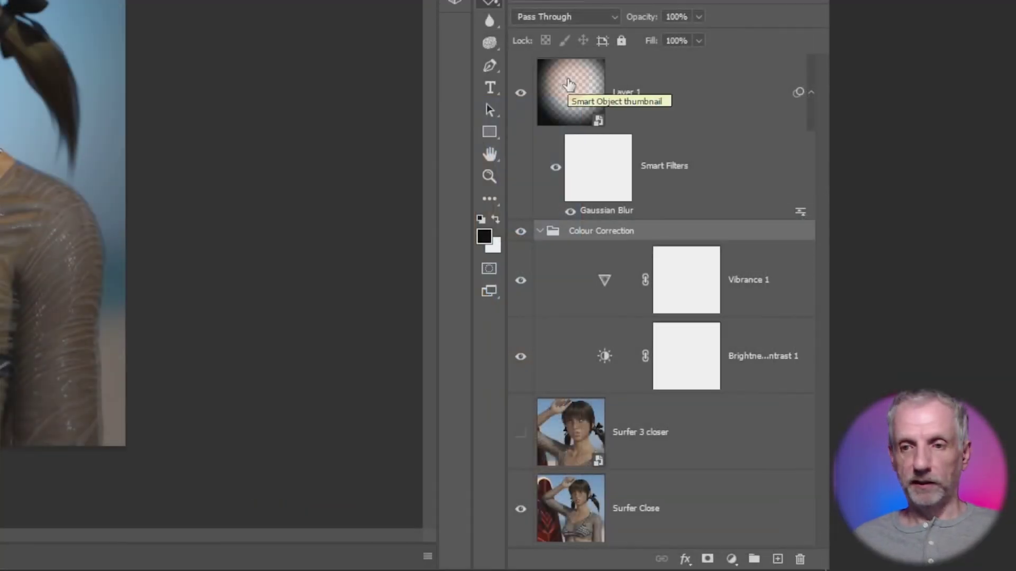
{"action": "left_click_drag", "start_coordinate": [569, 84], "coordinate": [585, 240]}
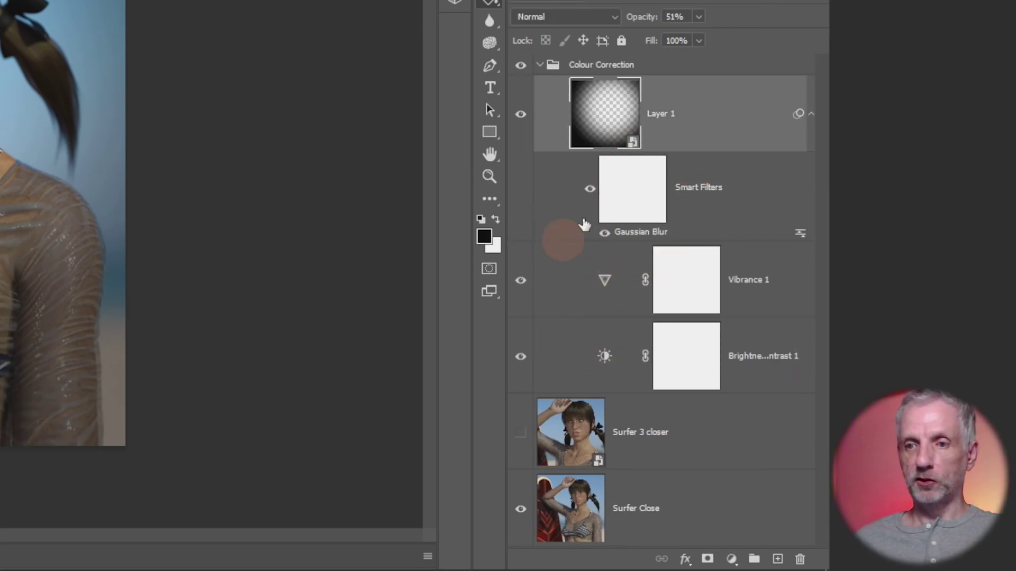
{"action": "left_click", "coordinate": [540, 65]}
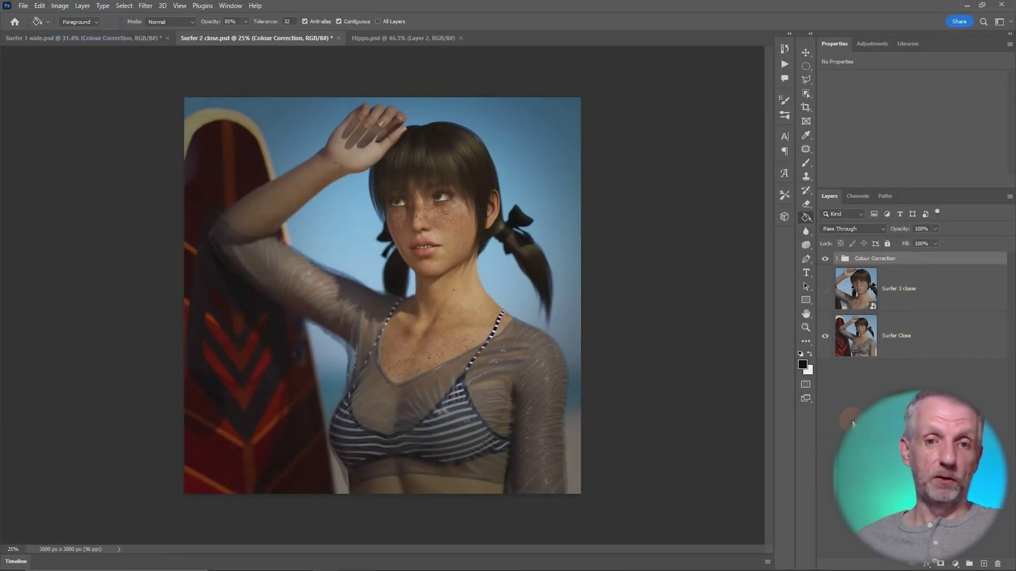
{"action": "left_click", "coordinate": [825, 259]}
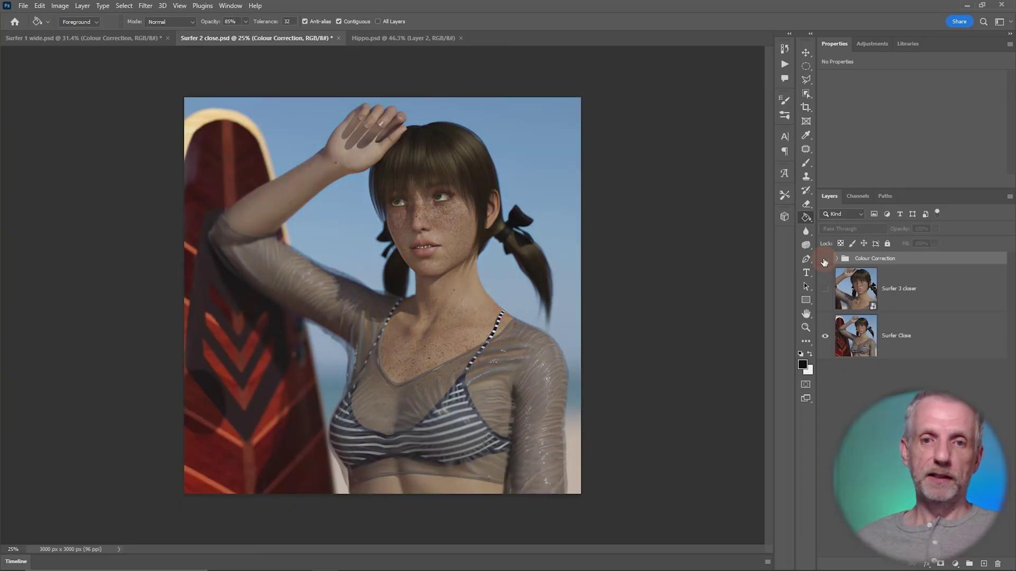
{"action": "left_click", "coordinate": [825, 260]}
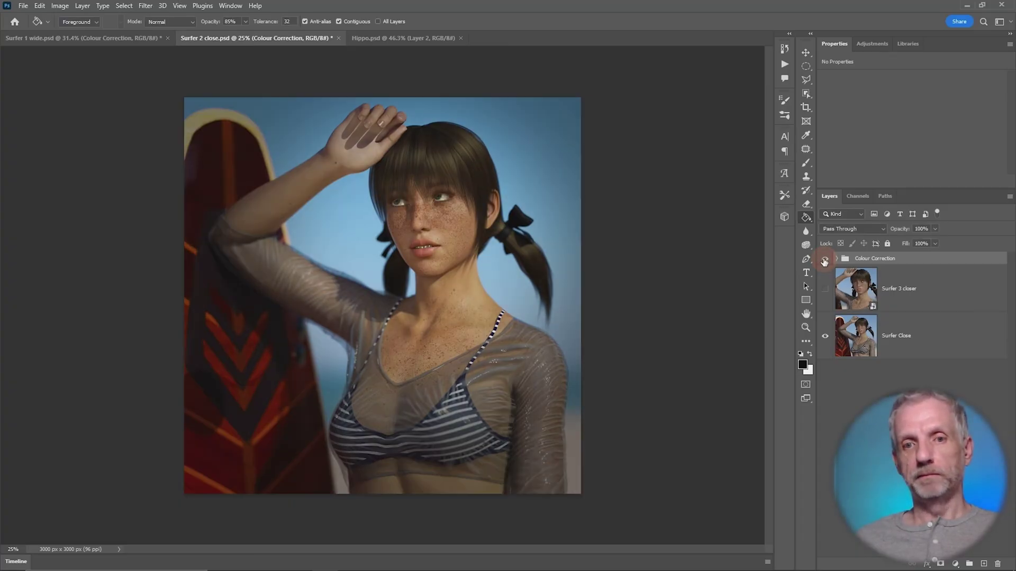
{"action": "left_click", "coordinate": [824, 260]}
{"action": "left_click", "coordinate": [825, 259]}
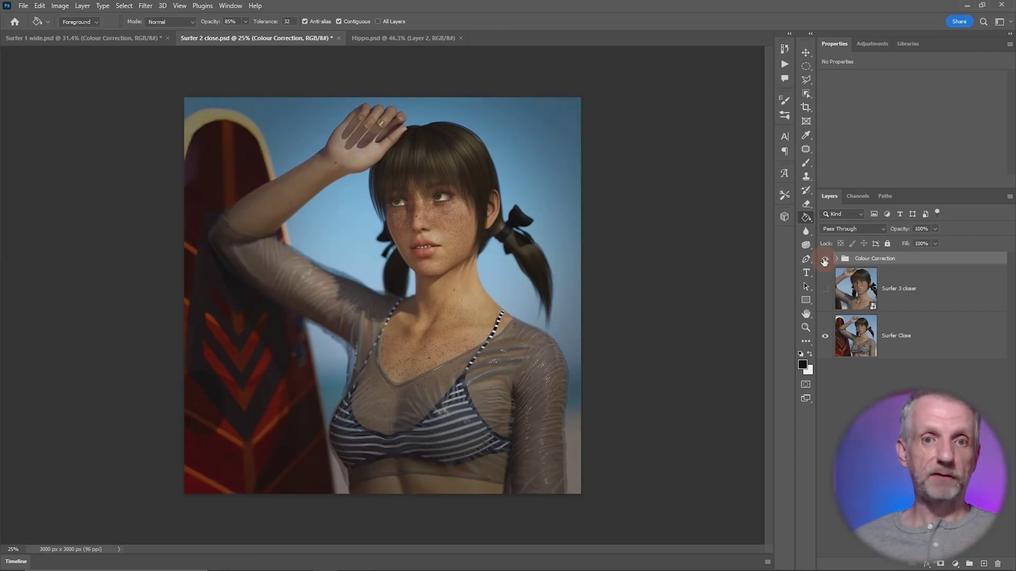
{"action": "left_click", "coordinate": [824, 260]}
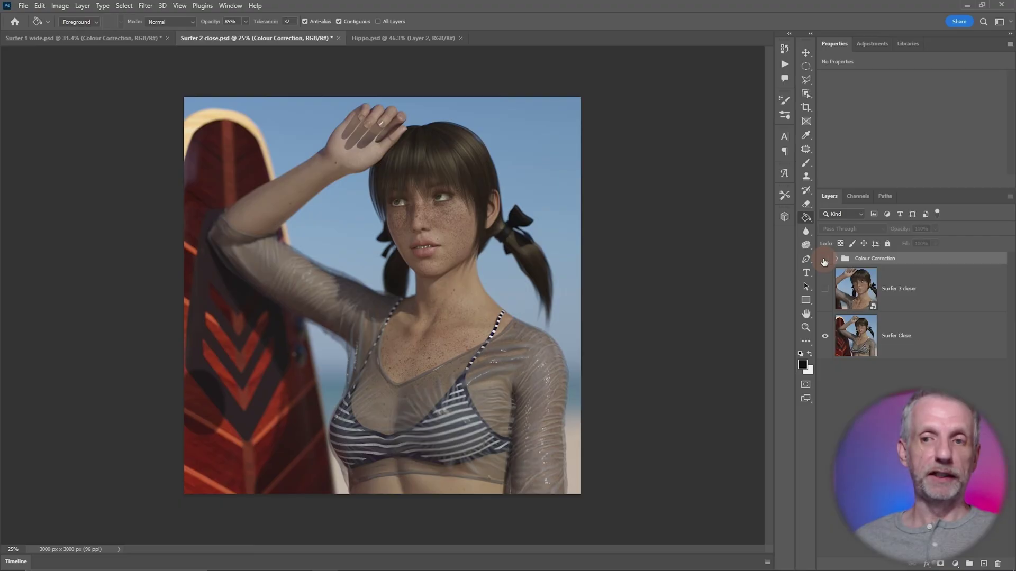
{"action": "left_click", "coordinate": [824, 261]}
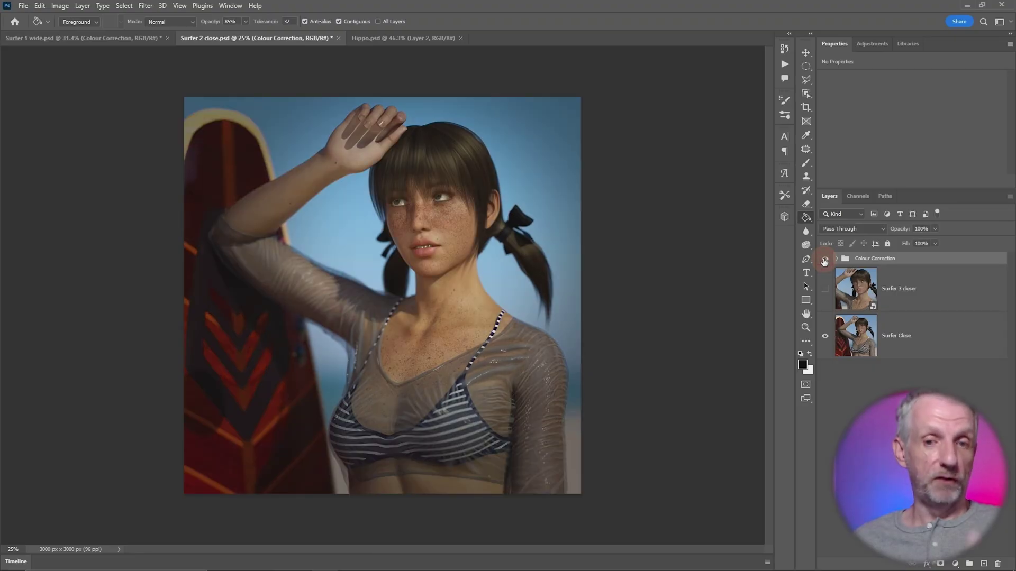
{"action": "left_click", "coordinate": [824, 260]}
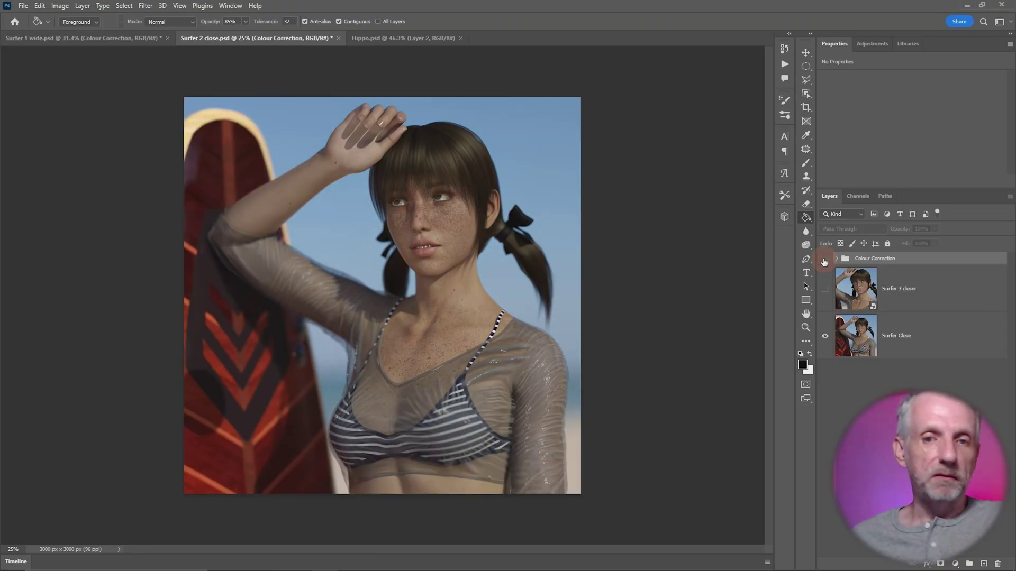
{"action": "left_click", "coordinate": [825, 260]}
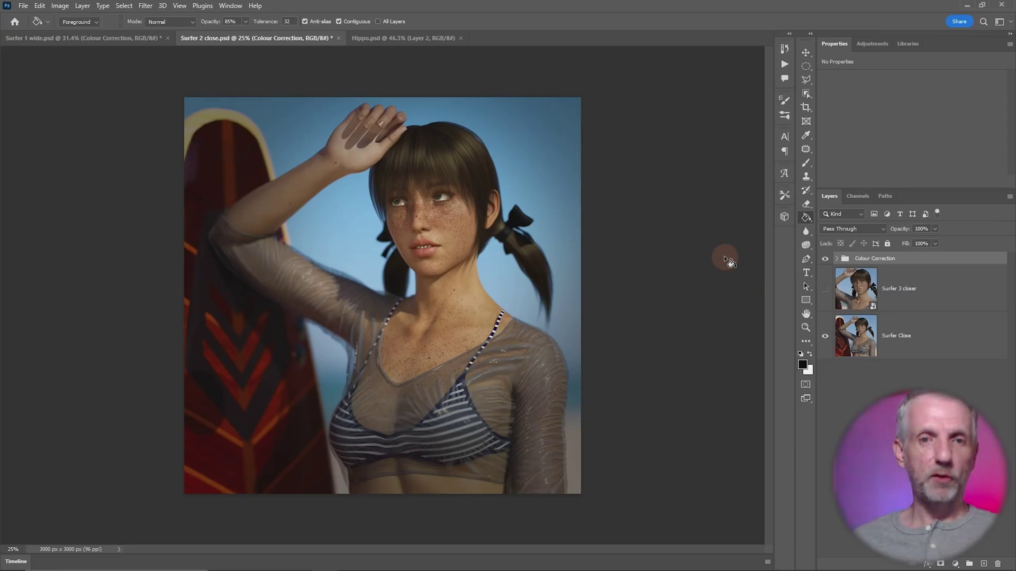
Switch to Hippo.psd, toggle Layer 2's vignette off and on to compare, then select Layer 1
{"action": "left_click", "coordinate": [825, 259]}
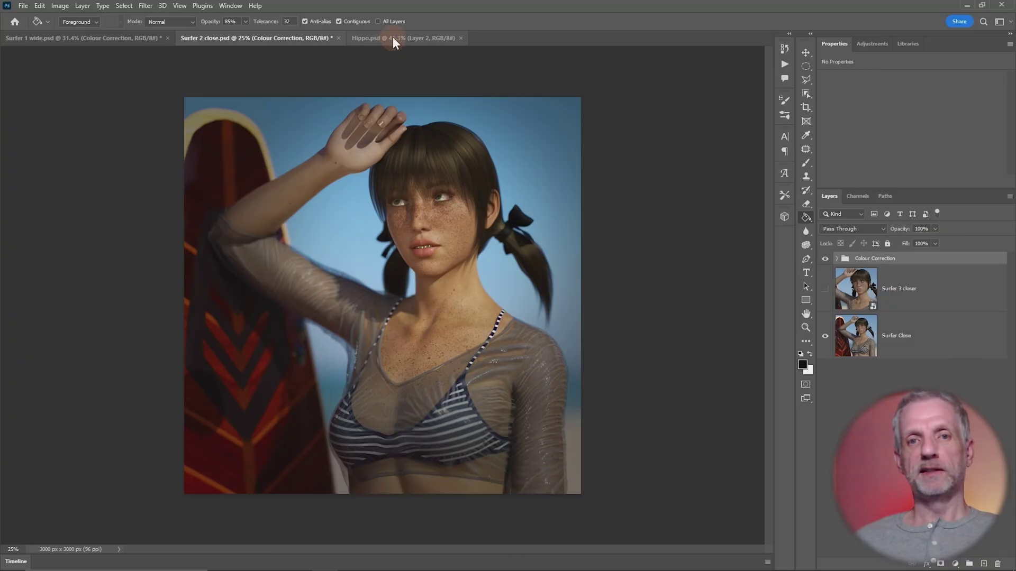
{"action": "left_click", "coordinate": [393, 37]}
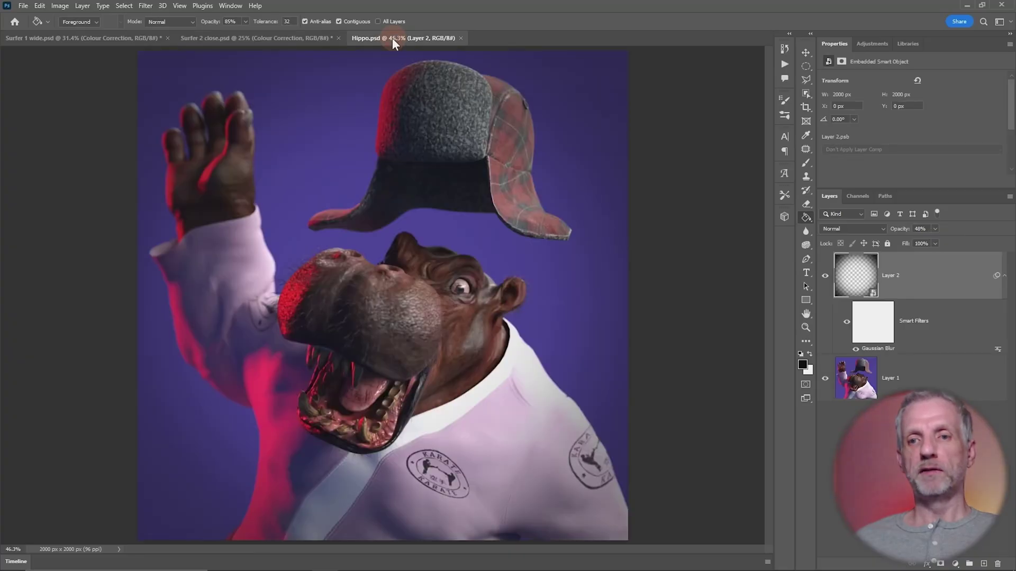
{"action": "left_click", "coordinate": [826, 277]}
{"action": "left_click", "coordinate": [825, 277]}
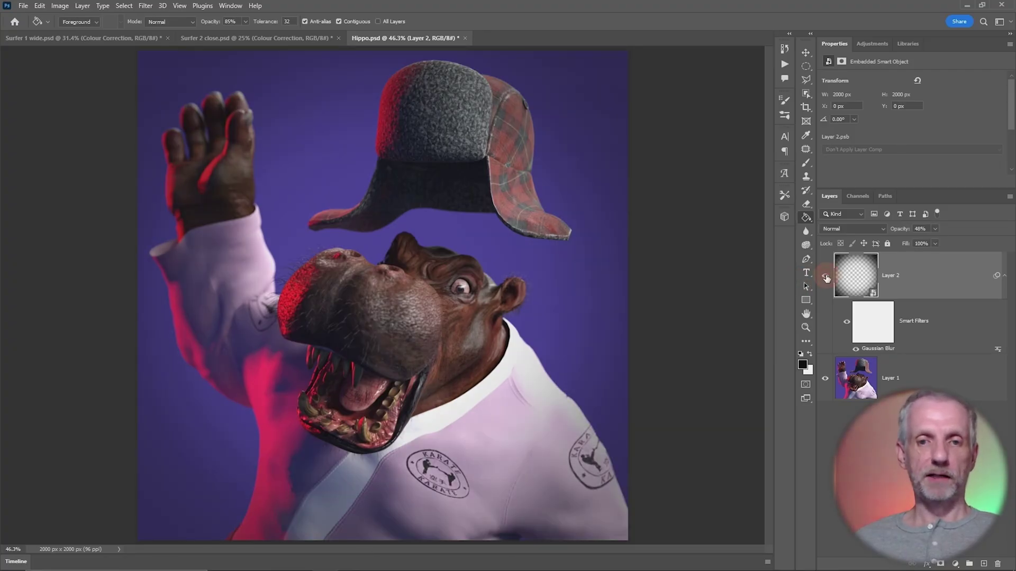
{"action": "left_click", "coordinate": [826, 276]}
{"action": "left_click", "coordinate": [825, 276]}
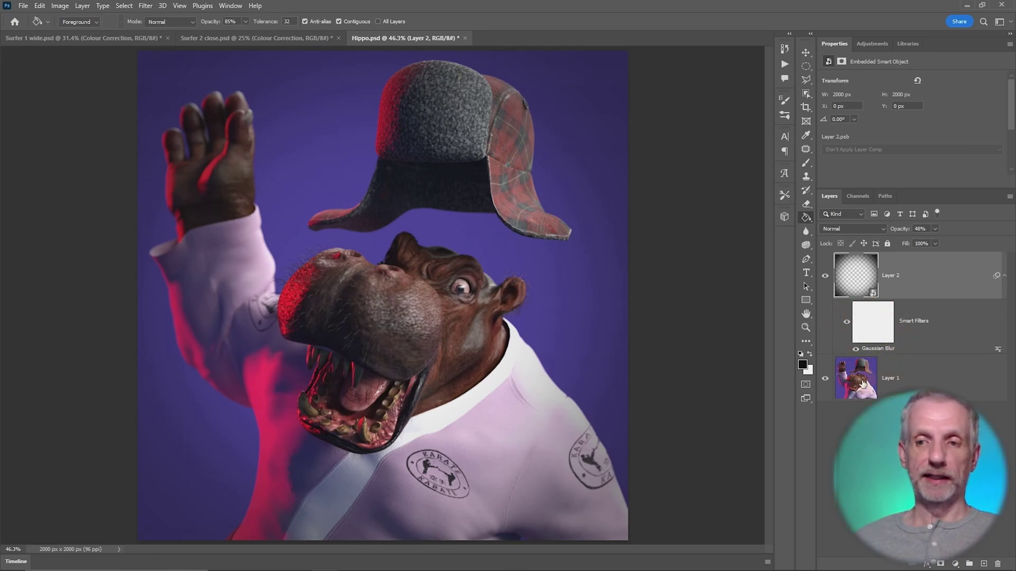
{"action": "left_click", "coordinate": [862, 384]}
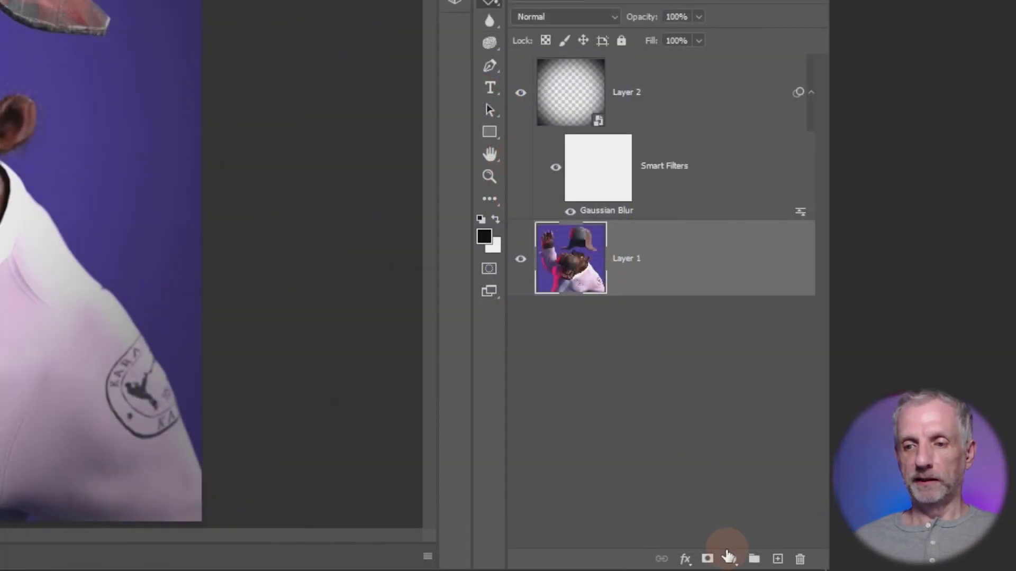
Add an Exposure adjustment above Layer 1 with Exposure +0.70 and Gamma Correction 0.86
{"action": "left_click", "coordinate": [731, 560]}
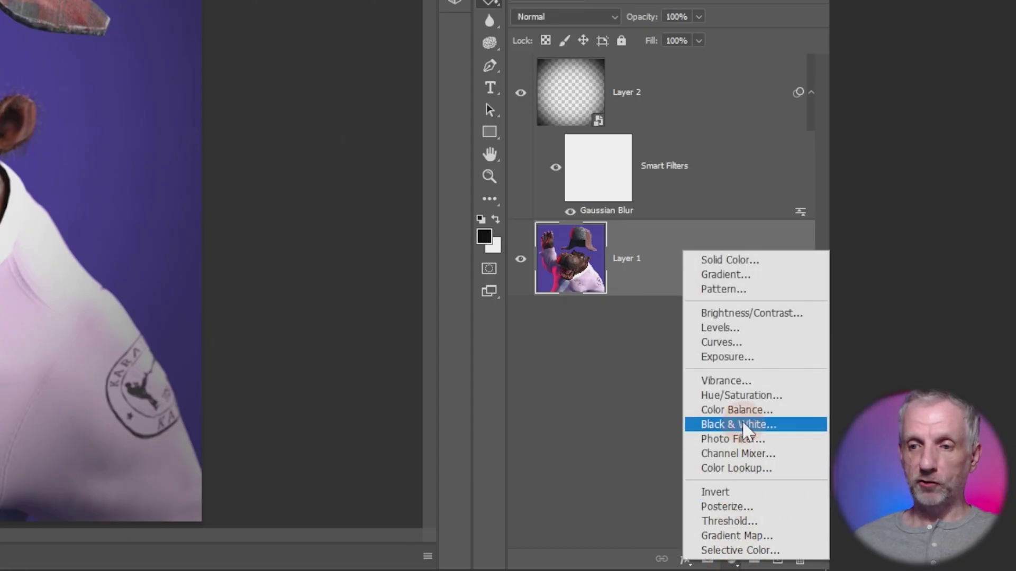
{"action": "left_click", "coordinate": [781, 363]}
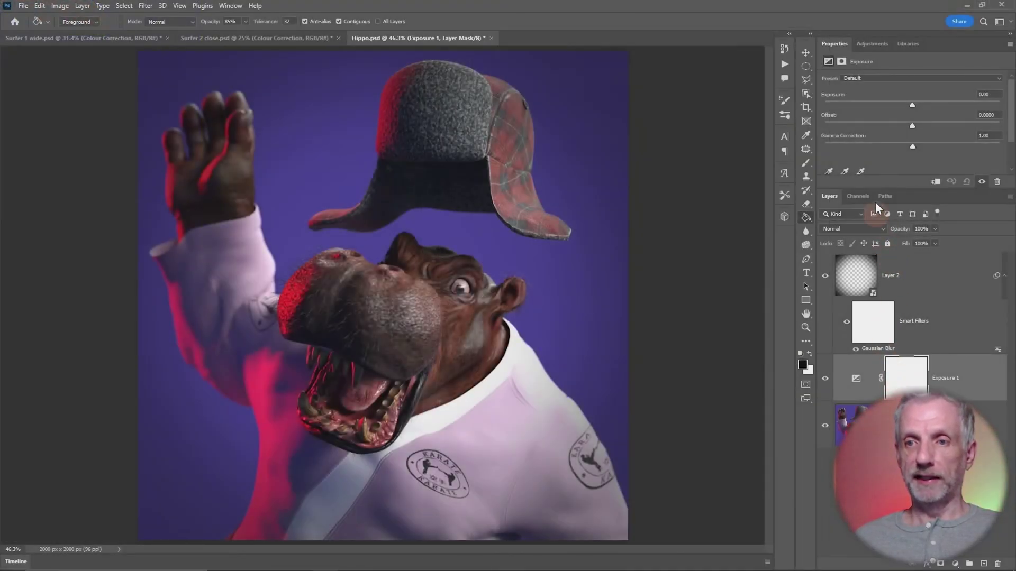
{"action": "left_click_drag", "start_coordinate": [888, 191], "coordinate": [889, 203]}
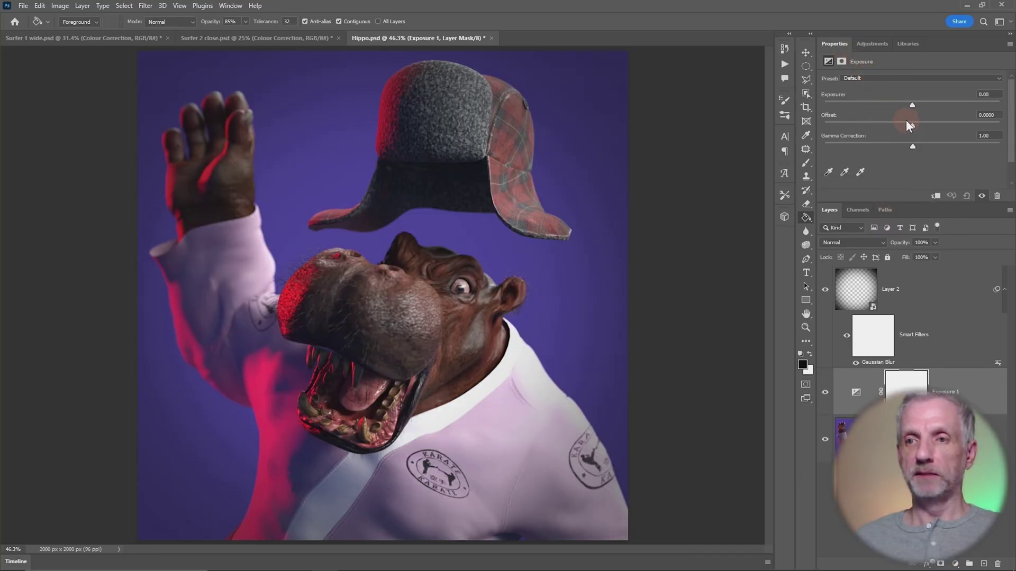
{"action": "left_click_drag", "start_coordinate": [912, 104], "coordinate": [918, 104]}
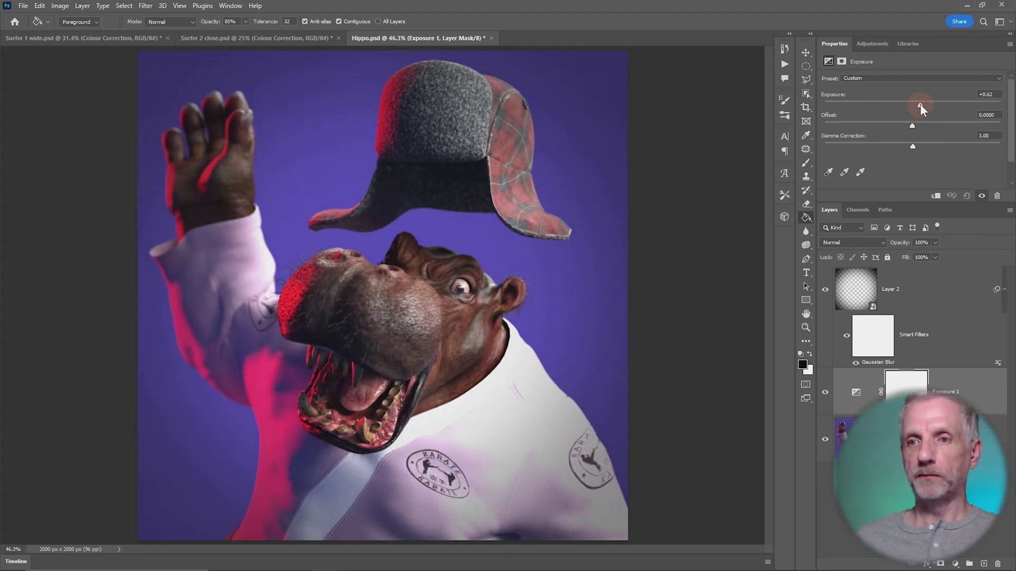
{"action": "left_click", "coordinate": [913, 146]}
{"action": "mouse_move", "coordinate": [914, 146]}
{"action": "left_mouse_down"}
{"action": "mouse_move", "coordinate": [929, 147]}
{"action": "mouse_move", "coordinate": [920, 147]}
{"action": "left_mouse_up"}
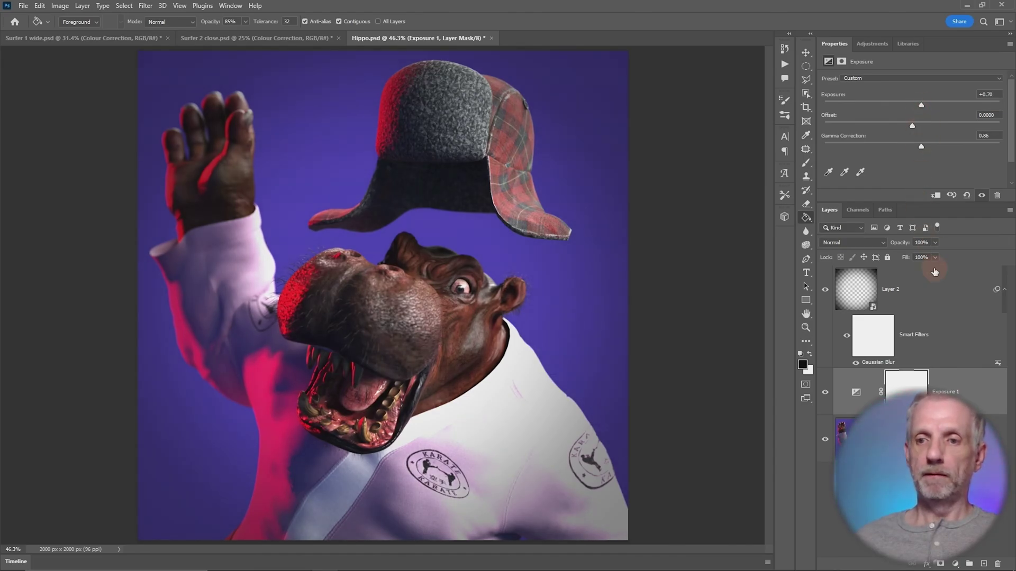
{"action": "left_click", "coordinate": [887, 375]}
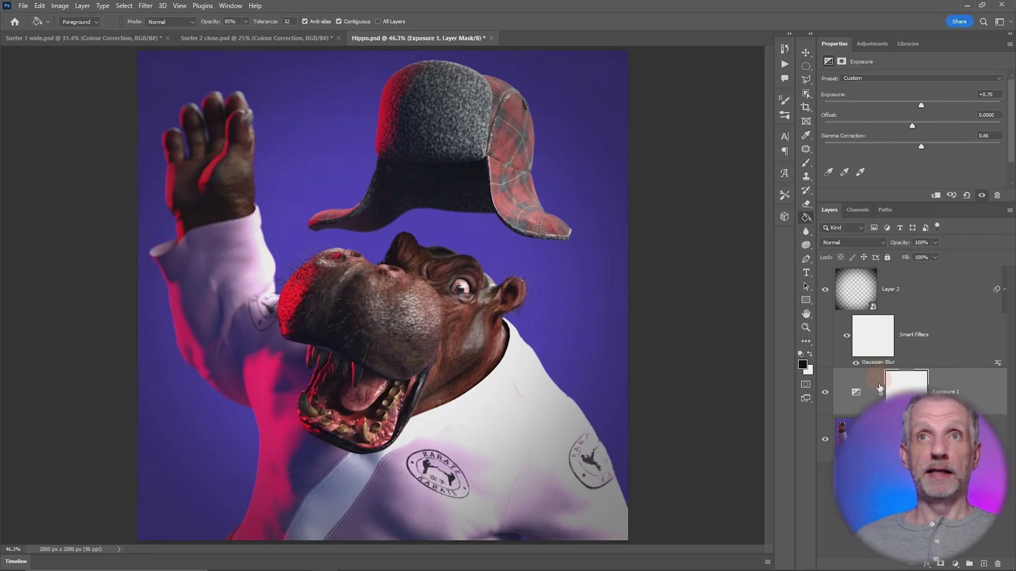
Group Layer 2 and Exposure 1 together and name the group 'Corrections'
{"action": "left_click_drag", "start_coordinate": [880, 388], "coordinate": [859, 294]}
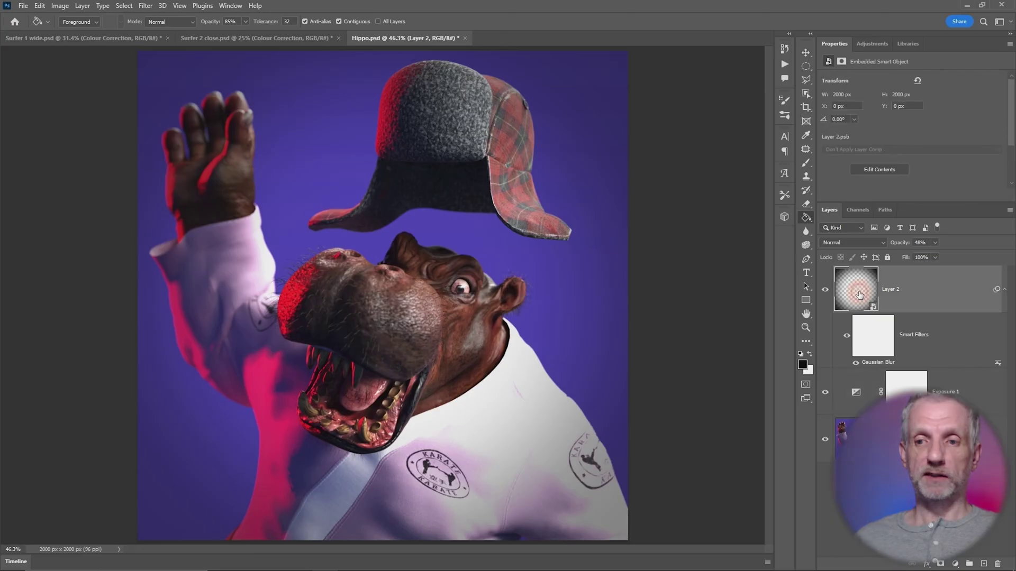
{"action": "left_click", "coordinate": [850, 398], "text": "shift"}
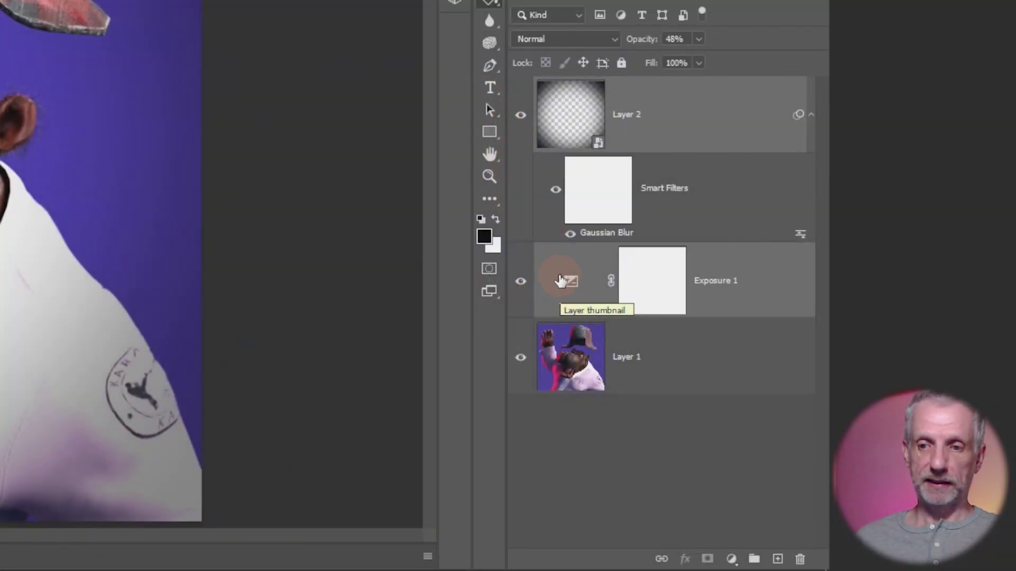
{"action": "left_click_drag", "start_coordinate": [561, 281], "coordinate": [755, 551]}
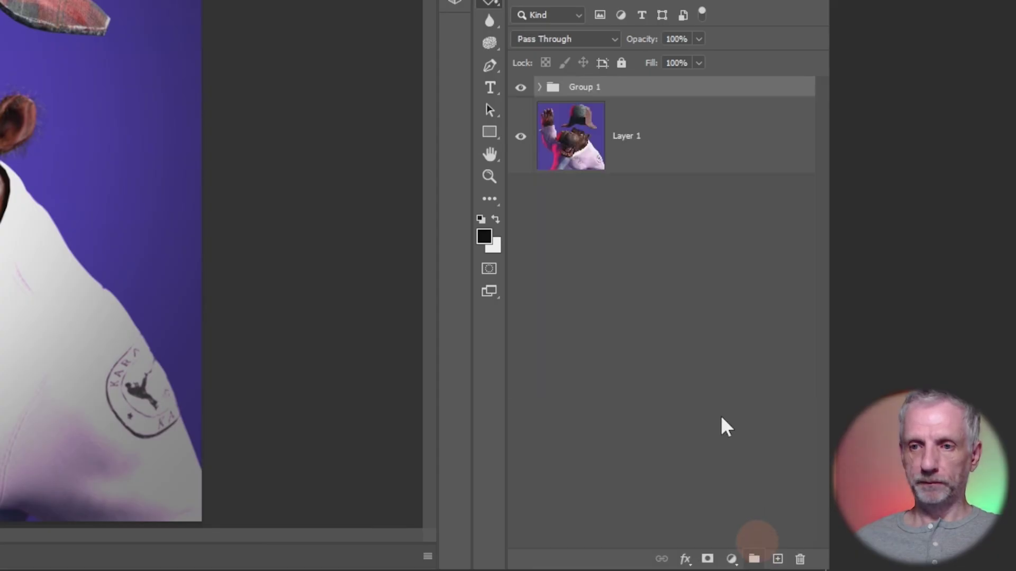
{"action": "double_click", "coordinate": [584, 87]}
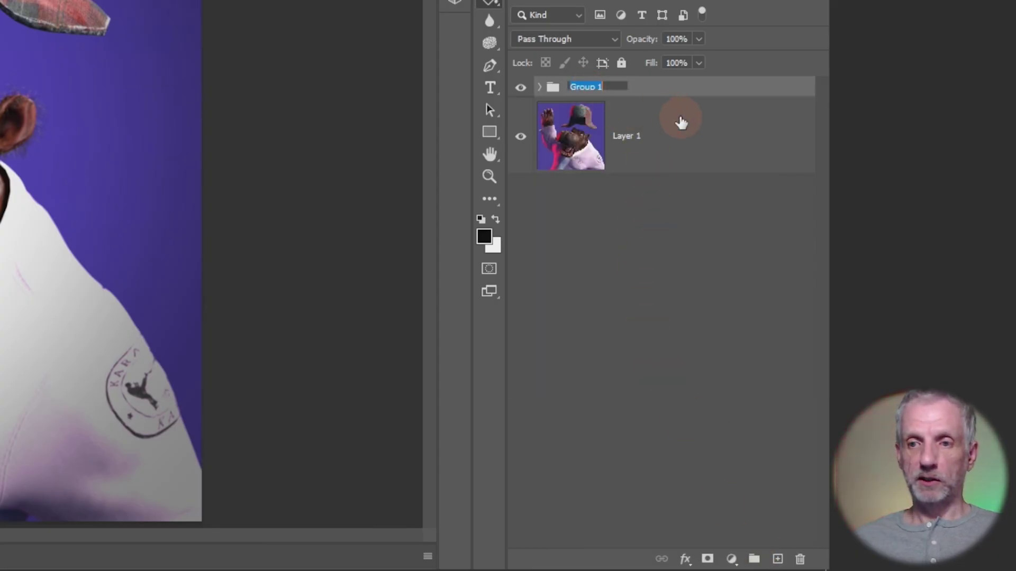
{"action": "type", "text": "Corrections"}
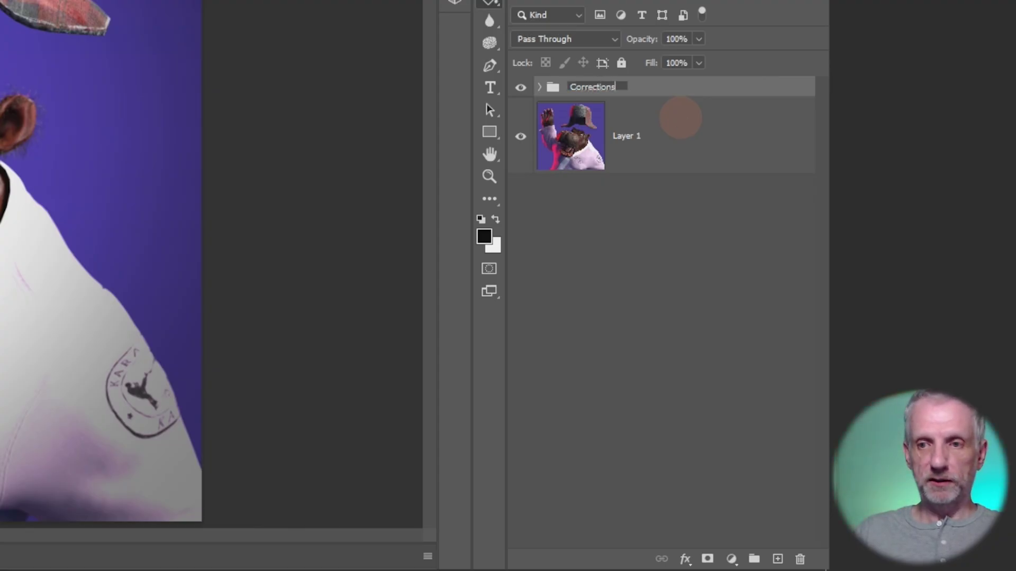
{"action": "key", "text": "Return"}
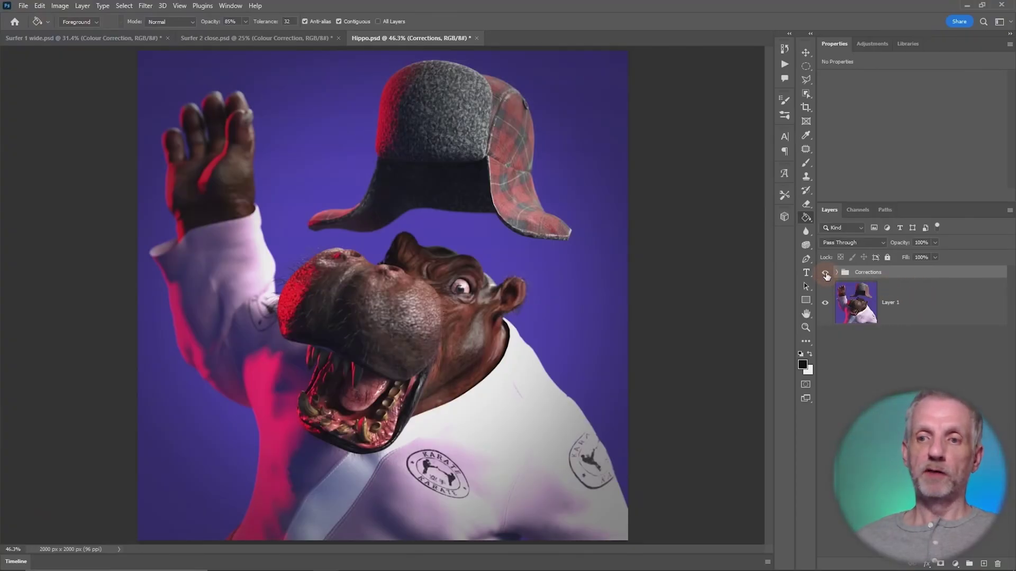
{"action": "left_click", "coordinate": [522, 89]}
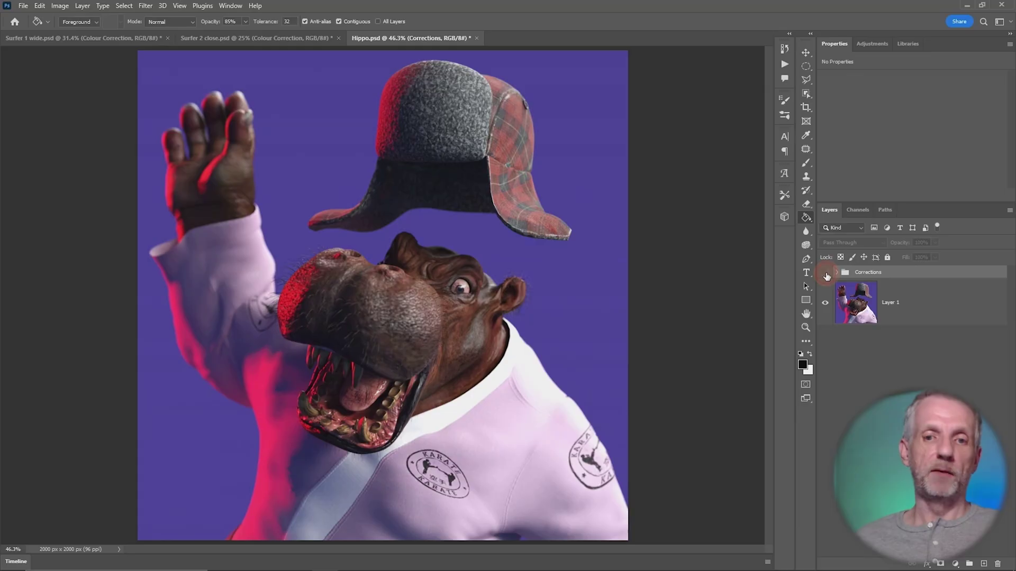
{"action": "left_click", "coordinate": [826, 274]}
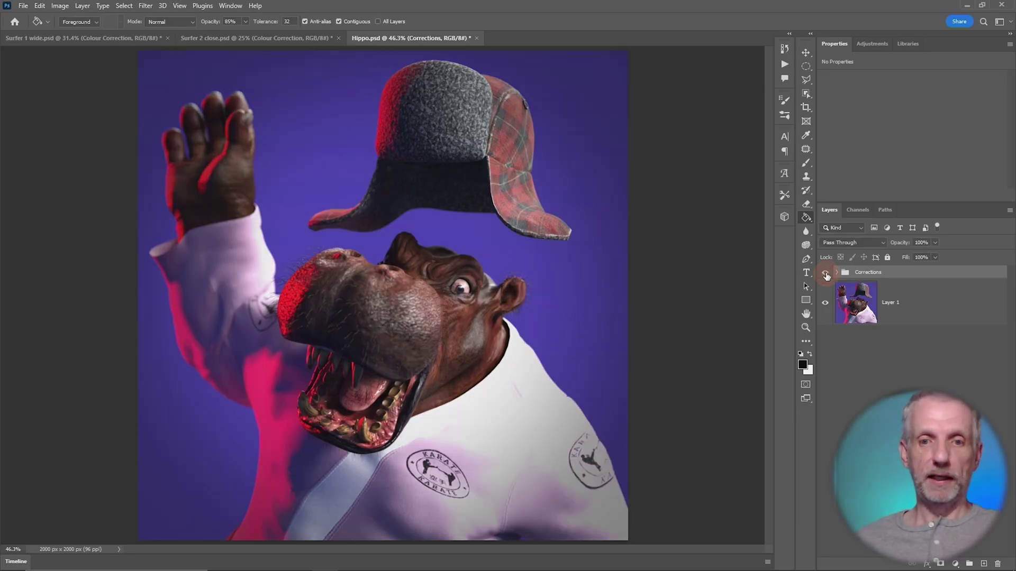
{"action": "left_click", "coordinate": [826, 274]}
{"action": "left_click", "coordinate": [826, 274]}
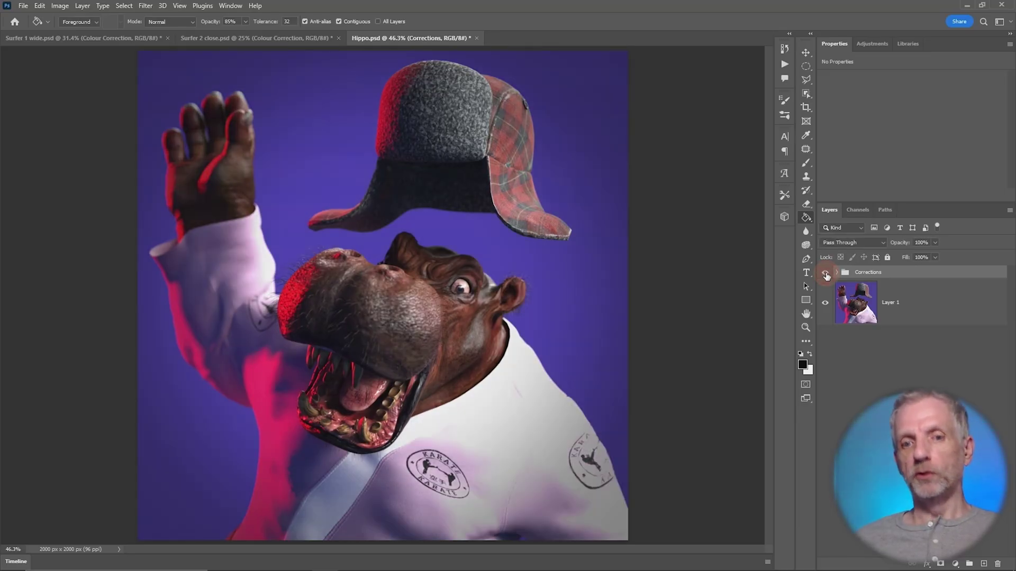
{"action": "left_click", "coordinate": [826, 275]}
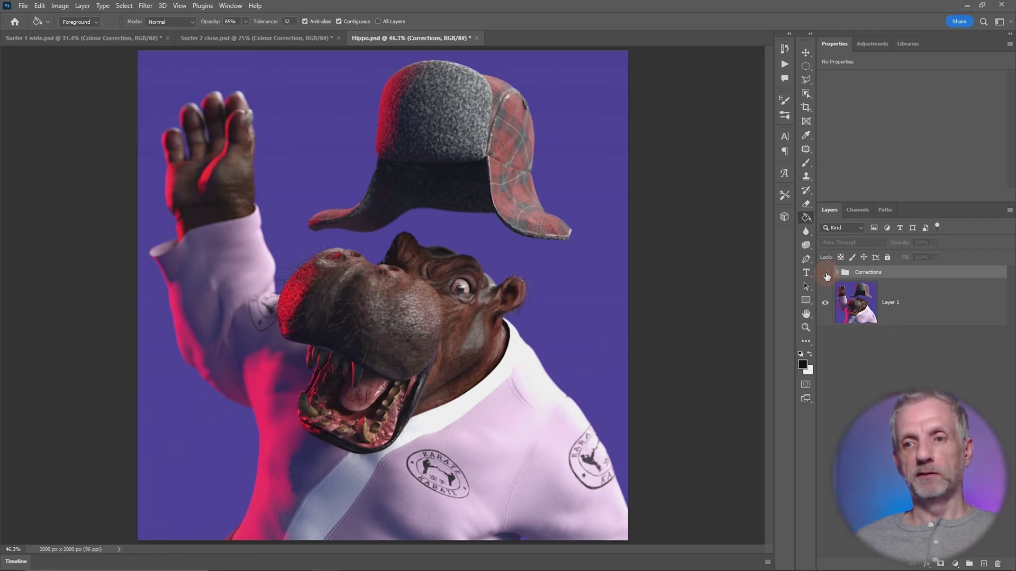
{"action": "left_click", "coordinate": [826, 274]}
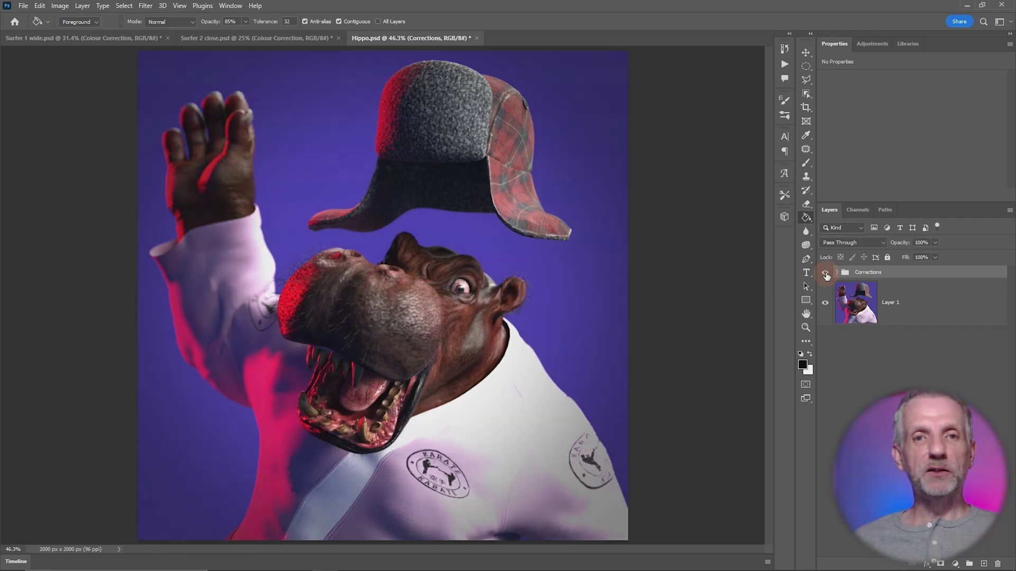